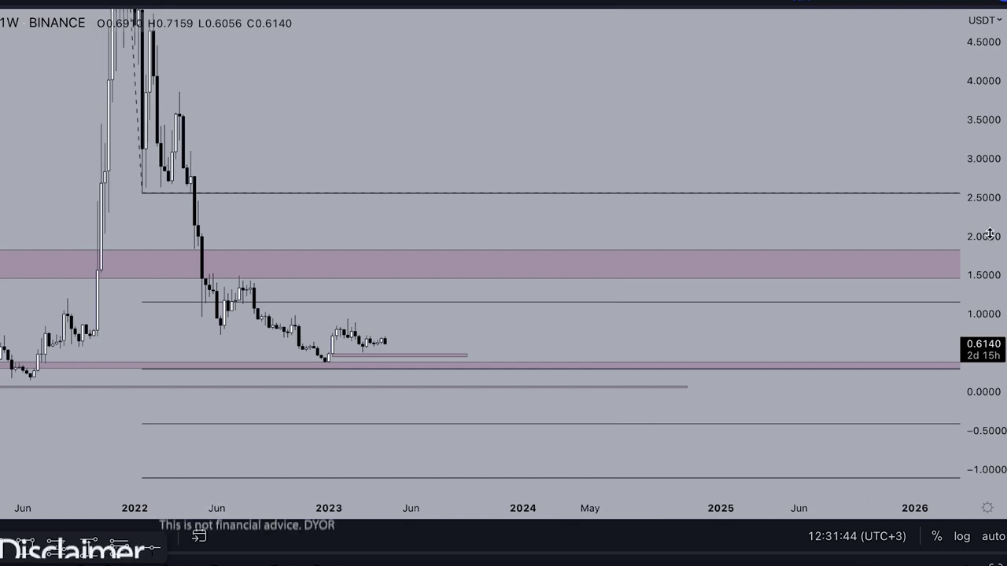
# Examine the weekly price history from the 2021 start through the late-2021 peak, including the Fibonacci lines and pink zones.
pyautogui.moveTo(836, 150); pyautogui.dragTo(590, 169)
pyautogui.scroll(-2, 913, 196)
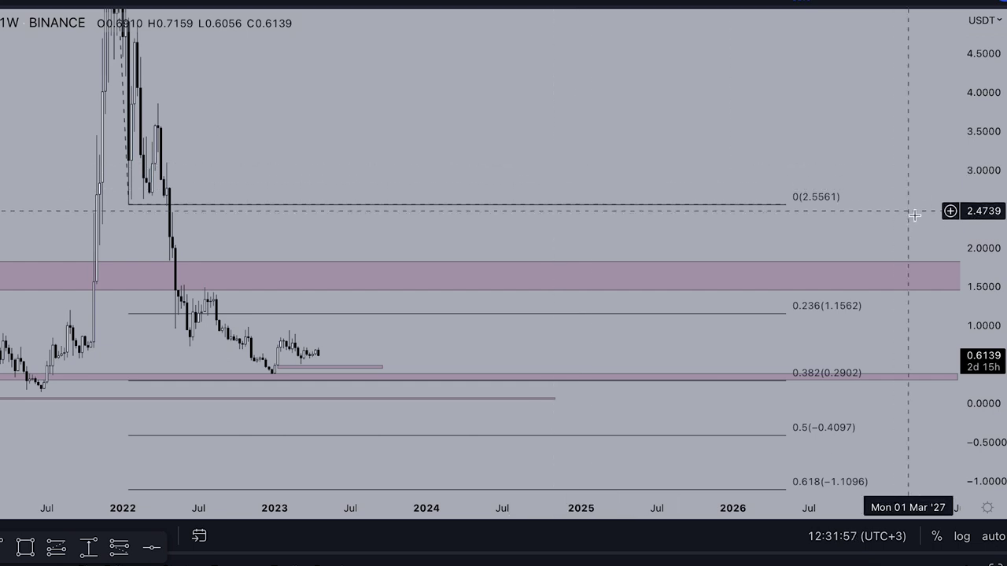
pyautogui.moveTo(987, 153); pyautogui.dragTo(985, 334)
pyautogui.moveTo(497, 147); pyautogui.dragTo(736, 201)
pyautogui.scroll(2, 735, 201)
pyautogui.moveTo(549, 169); pyautogui.dragTo(791, 171)
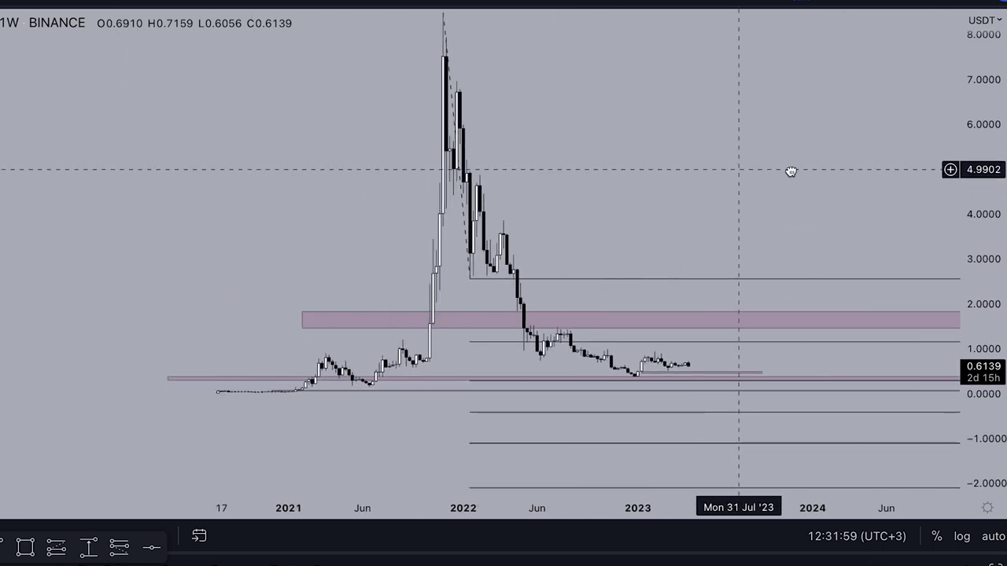
pyautogui.scroll(3, 626, 182)
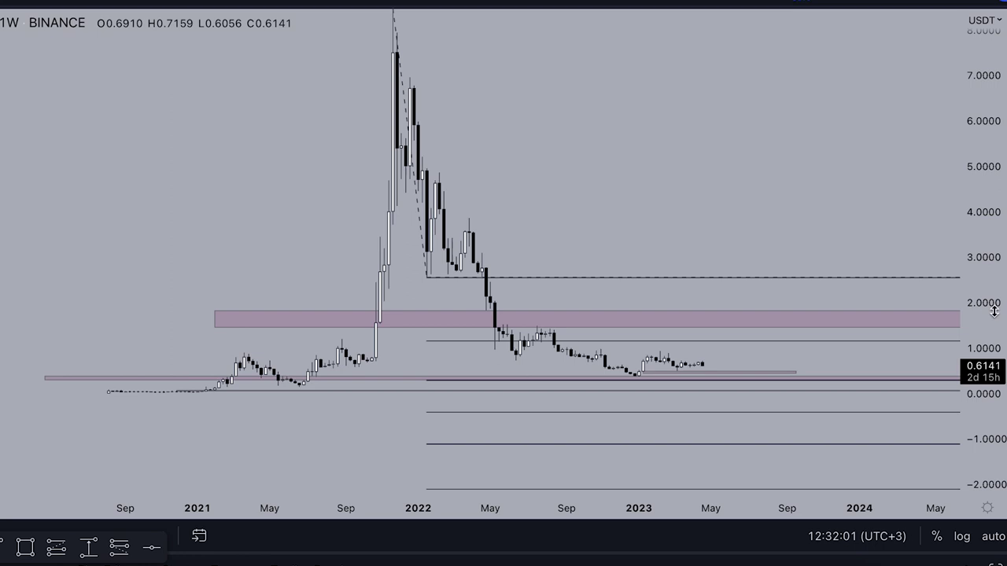
# Examine the flat early price base around January 2021 and compare it with the late-2021 peak.
pyautogui.moveTo(995, 312); pyautogui.dragTo(994, 186)
pyautogui.moveTo(646, 187); pyautogui.dragTo(710, 83)
pyautogui.scroll(1, 634, 108)
pyautogui.moveTo(256, 126); pyautogui.dragTo(271, 124)
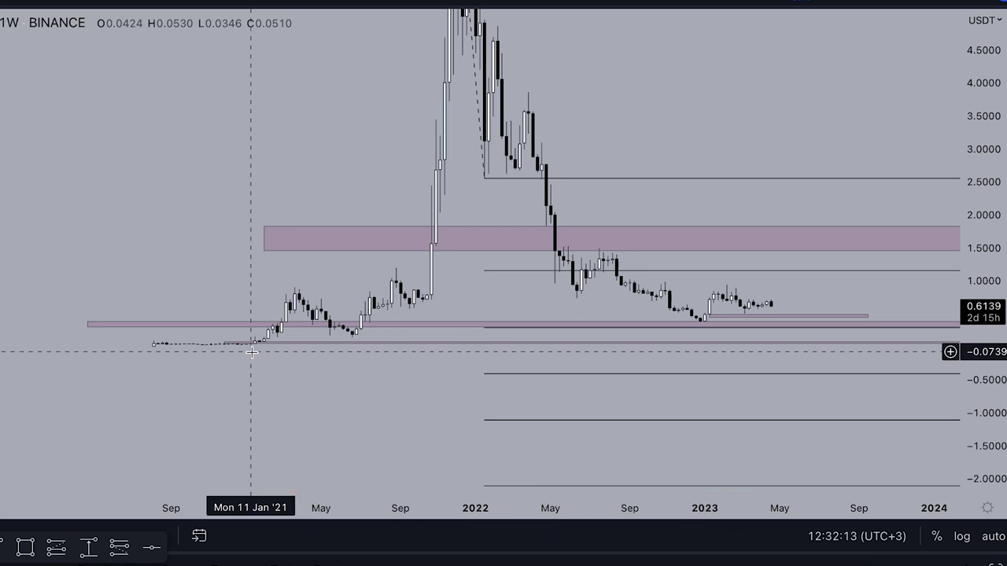
pyautogui.moveTo(978, 193); pyautogui.dragTo(978, 299)
pyautogui.moveTo(838, 115); pyautogui.dragTo(702, 250)
pyautogui.moveTo(976, 182); pyautogui.dragTo(977, 236)
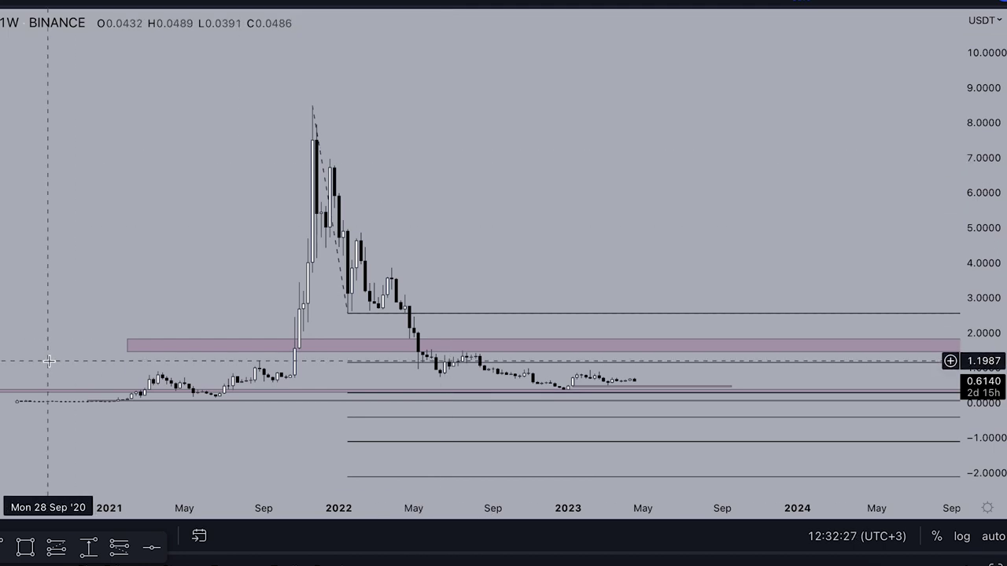
pyautogui.moveTo(535, 249); pyautogui.dragTo(538, 220)
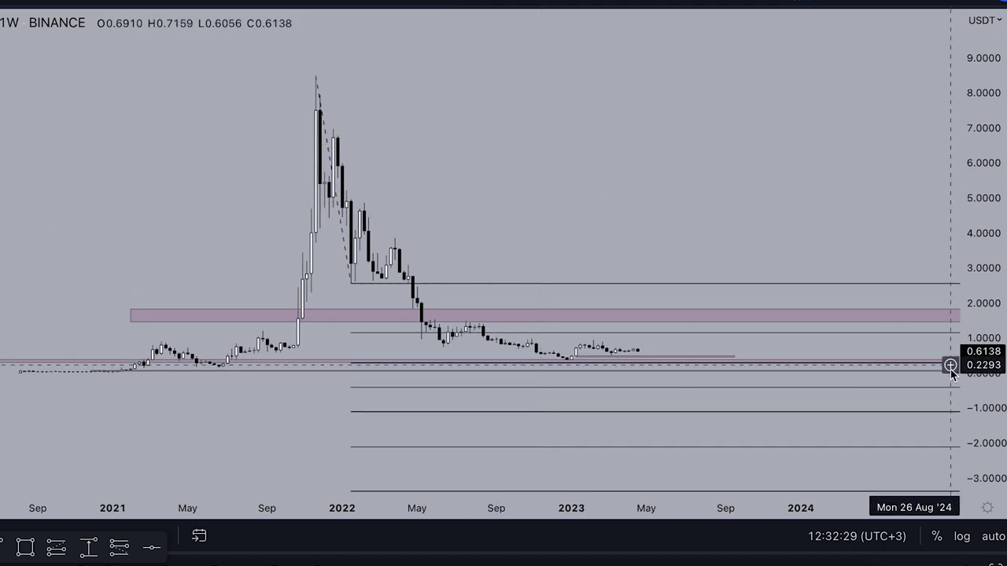
# Measure the price range from the low of the 18 January 2021 candle up to the current price.
pyautogui.moveTo(994, 409); pyautogui.dragTo(994, 98)
pyautogui.moveTo(779, 256); pyautogui.dragTo(734, 87)
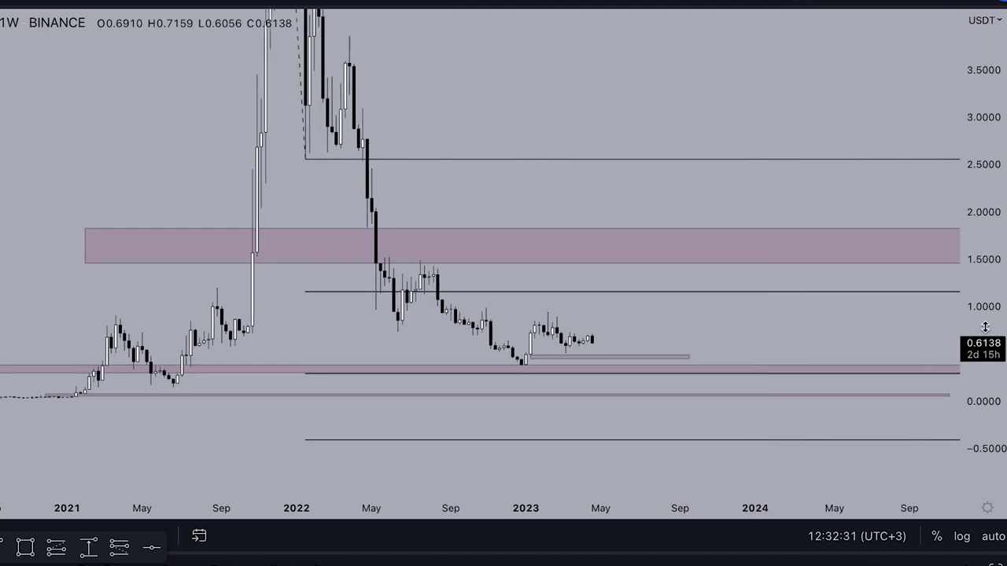
pyautogui.moveTo(984, 329); pyautogui.dragTo(985, 101)
pyautogui.moveTo(743, 167); pyautogui.dragTo(789, 11)
pyautogui.moveTo(986, 333); pyautogui.dragTo(986, 204)
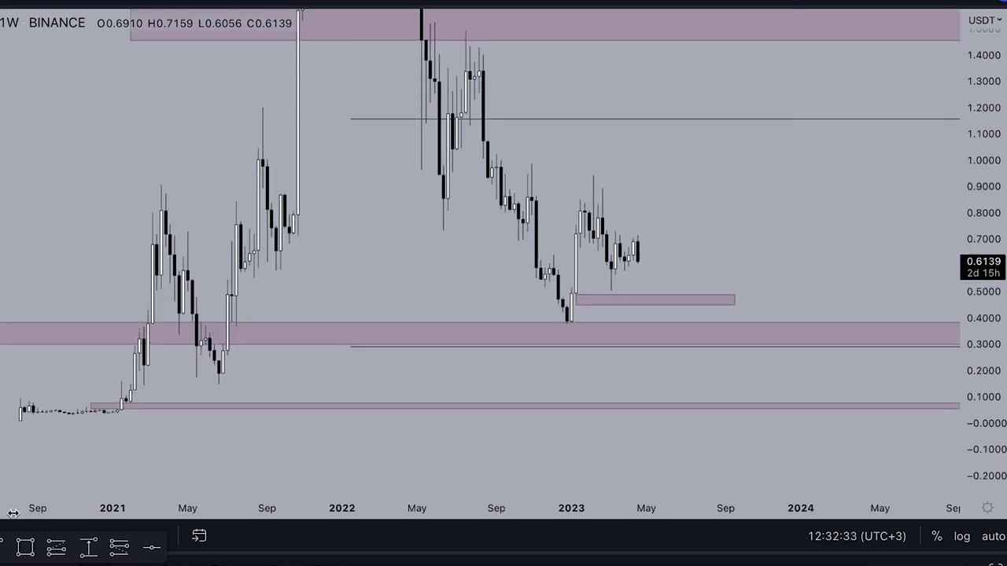
pyautogui.click(88, 549)
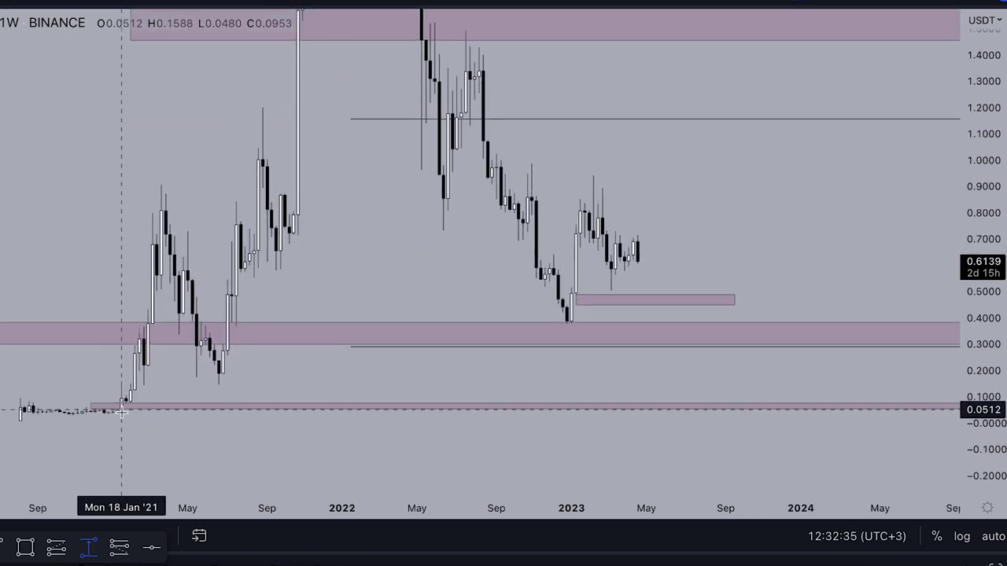
pyautogui.click(122, 410)
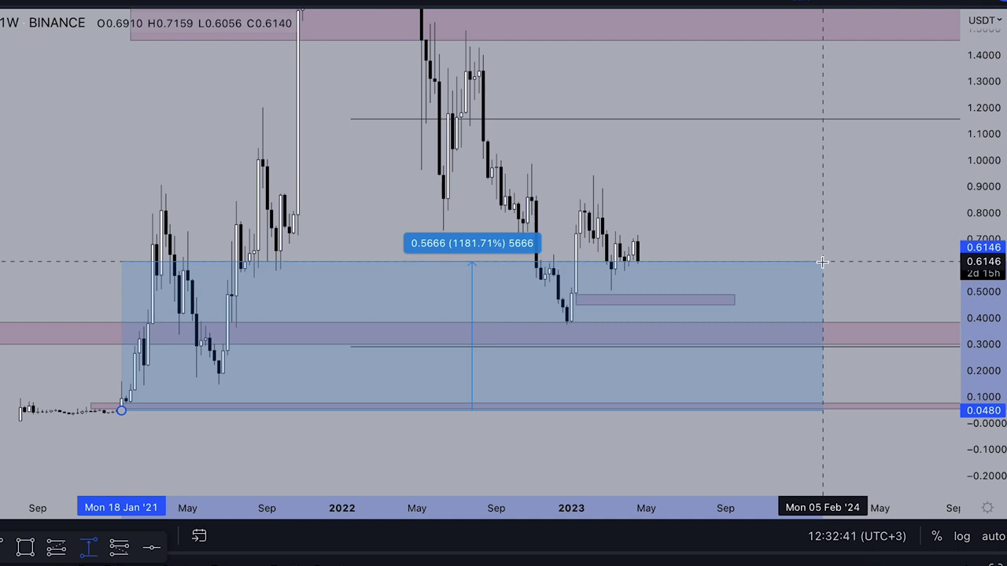
pyautogui.click(822, 262)
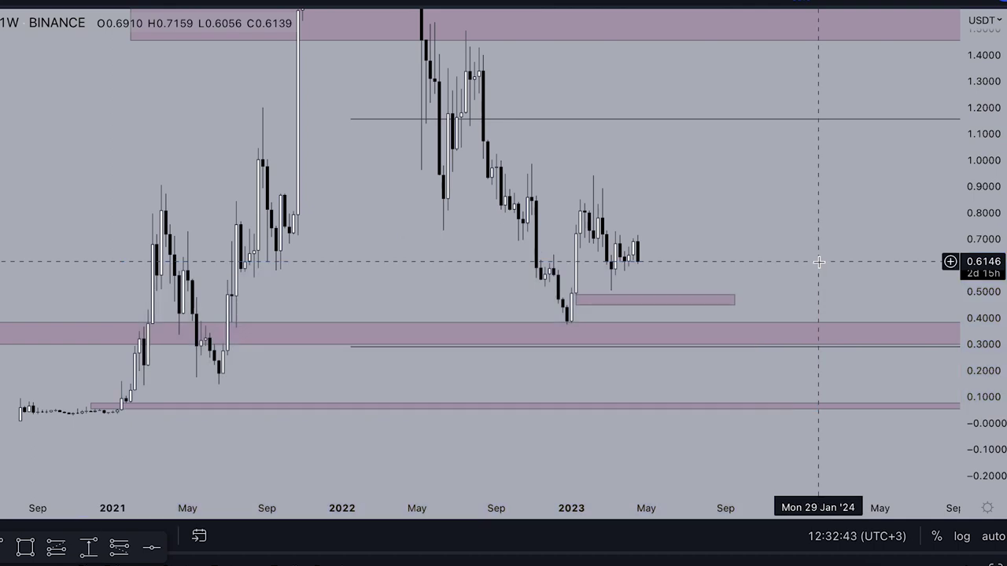
# Examine the decline from the late-2021 peak to the January 2022 low where the Fibonacci levels start.
pyautogui.moveTo(985, 194); pyautogui.dragTo(986, 385)
pyautogui.moveTo(544, 91); pyautogui.dragTo(484, 228)
pyautogui.moveTo(990, 159); pyautogui.dragTo(983, 398)
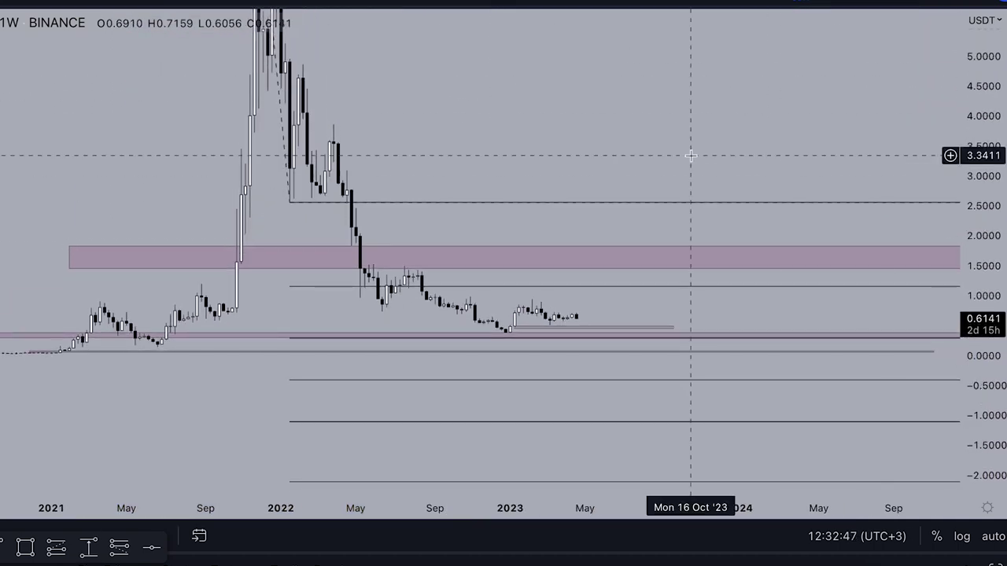
pyautogui.moveTo(690, 156); pyautogui.dragTo(702, 259)
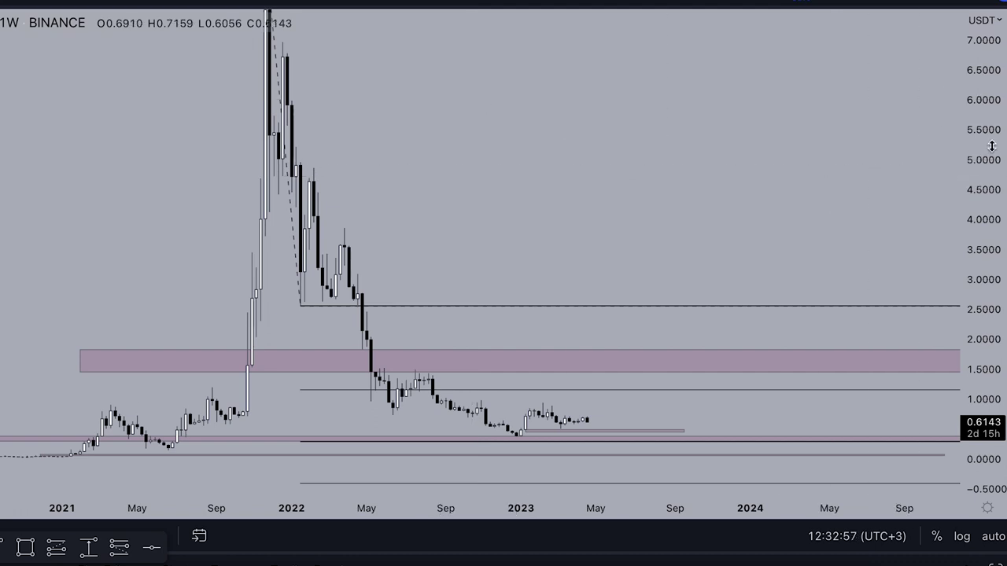
pyautogui.moveTo(992, 146); pyautogui.dragTo(991, 316)
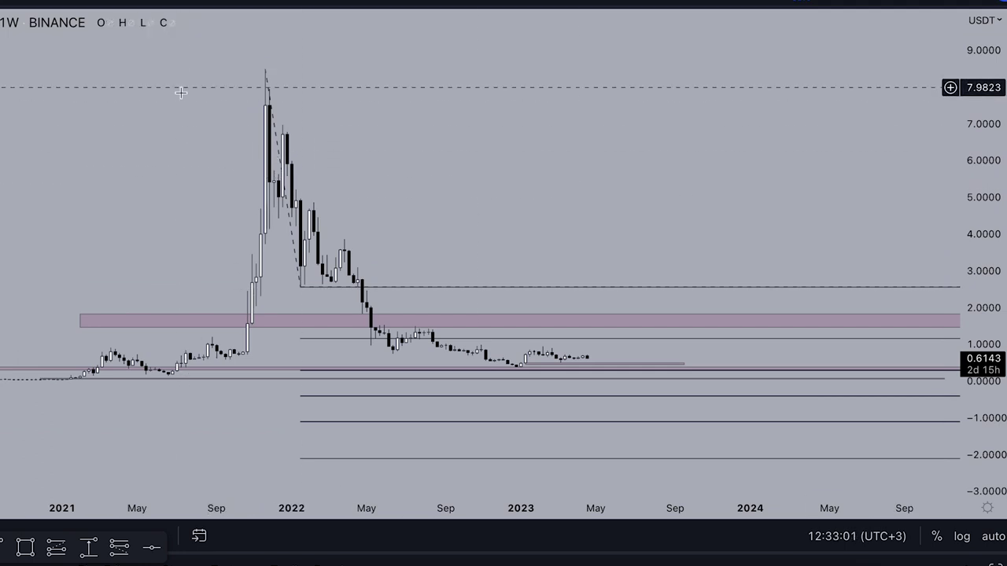
pyautogui.hscroll(3, 181, 93)
pyautogui.click(254, 280)
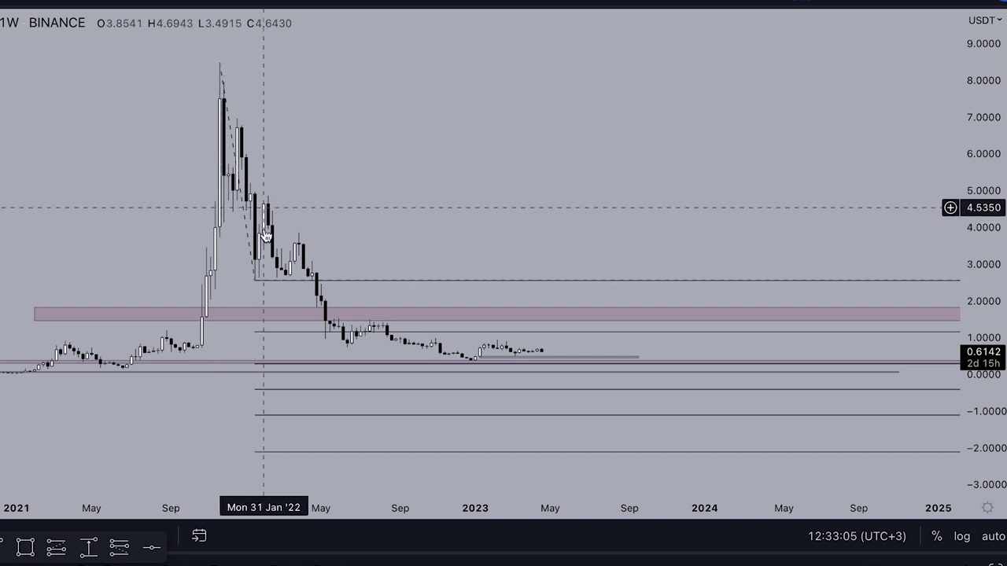
# Circle the 0.382 (0.2902) Fibonacci label with a freehand brush stroke.
pyautogui.moveTo(510, 183); pyautogui.dragTo(376, 123)
pyautogui.scroll(-4, 789, 207)
pyautogui.moveTo(823, 183); pyautogui.dragTo(553, 176)
pyautogui.scroll(-3, 560, 177)
pyautogui.moveTo(992, 365); pyautogui.dragTo(980, 39)
pyautogui.moveTo(982, 305); pyautogui.dragTo(978, 56)
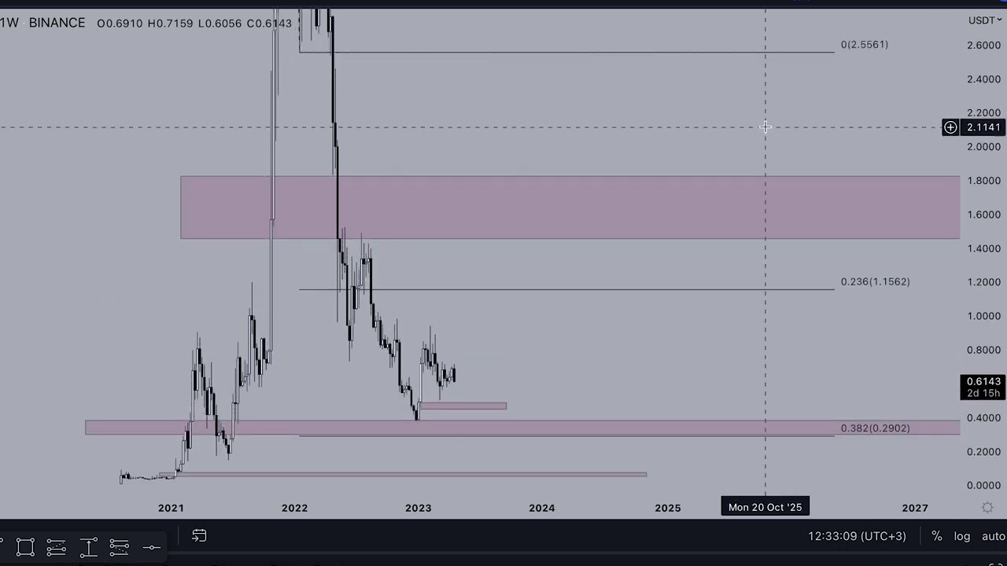
pyautogui.moveTo(764, 136); pyautogui.dragTo(660, 10)
pyautogui.moveTo(847, 188); pyautogui.dragTo(848, 167)
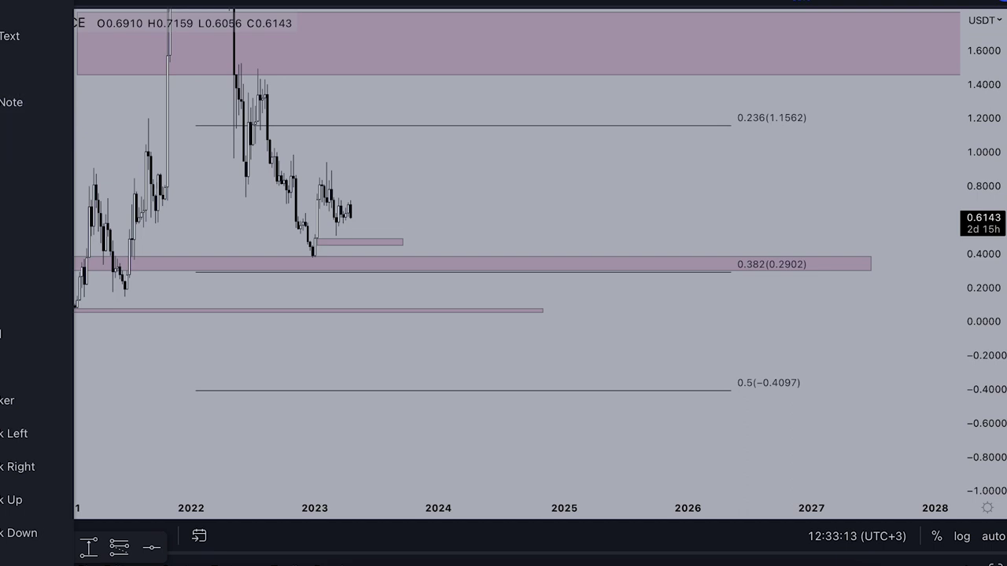
pyautogui.moveTo(996, 334); pyautogui.dragTo(971, 63)
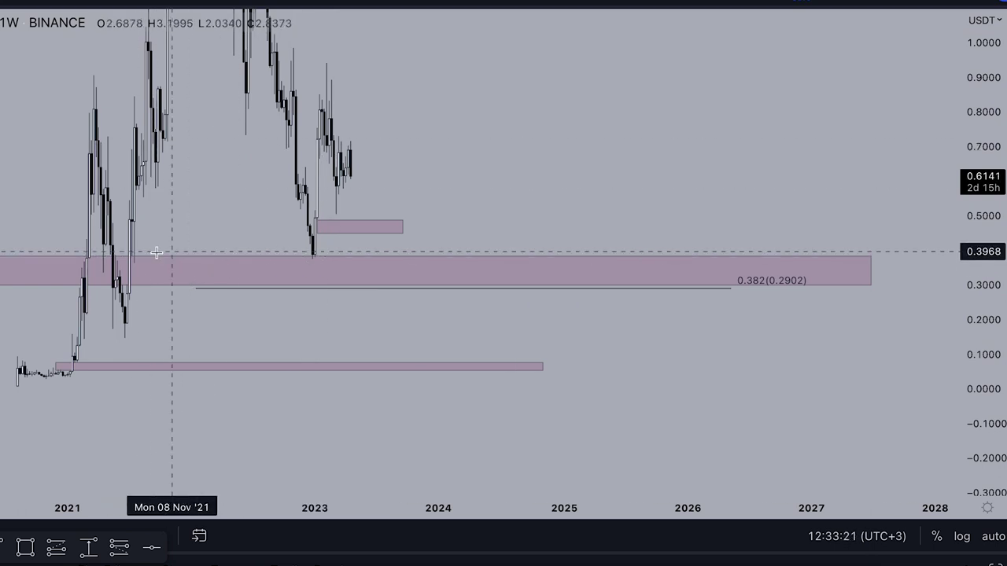
pyautogui.moveTo(962, 315); pyautogui.dragTo(570, 278)
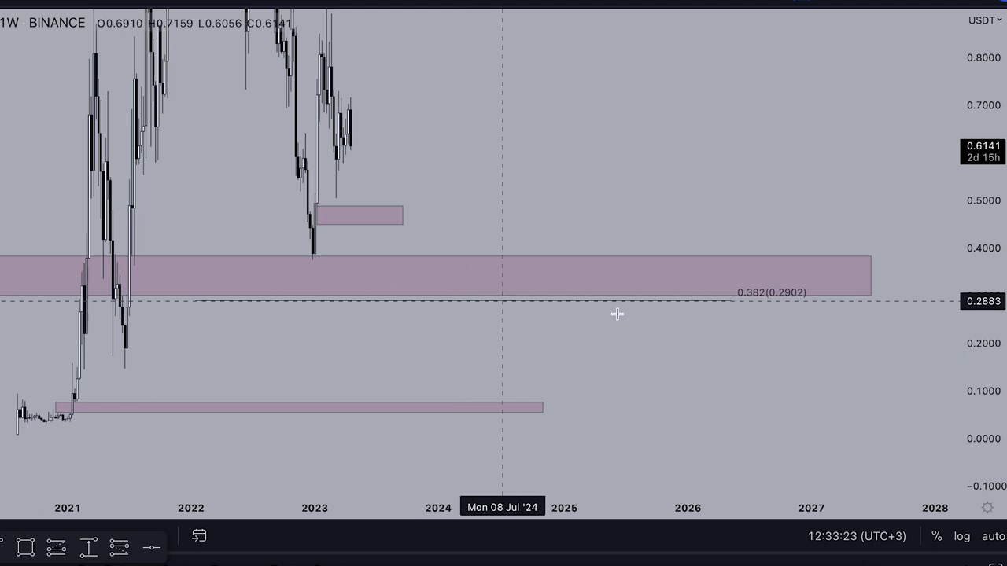
pyautogui.moveTo(765, 283); pyautogui.dragTo(804, 307)
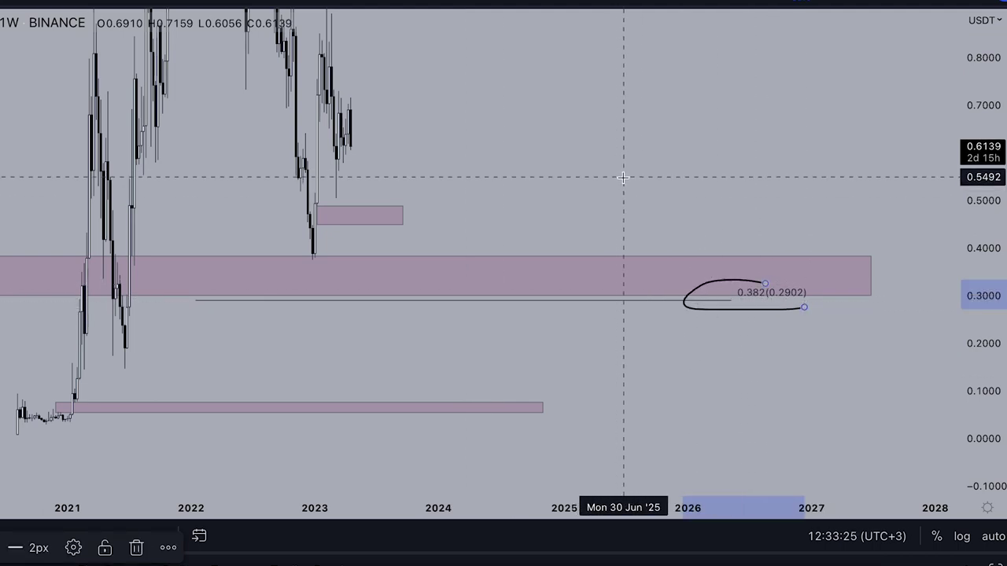
# Sketch two bearish brush paths from the latest candles toward the 0.382 level, the first through the small pink zone, deleting each.
pyautogui.moveTo(349, 128)
pyautogui.mouseDown()
pyautogui.moveTo(371, 209)
pyautogui.moveTo(405, 186)
pyautogui.moveTo(432, 143)
pyautogui.moveTo(461, 168)
pyautogui.moveTo(516, 289)
pyautogui.mouseUp()
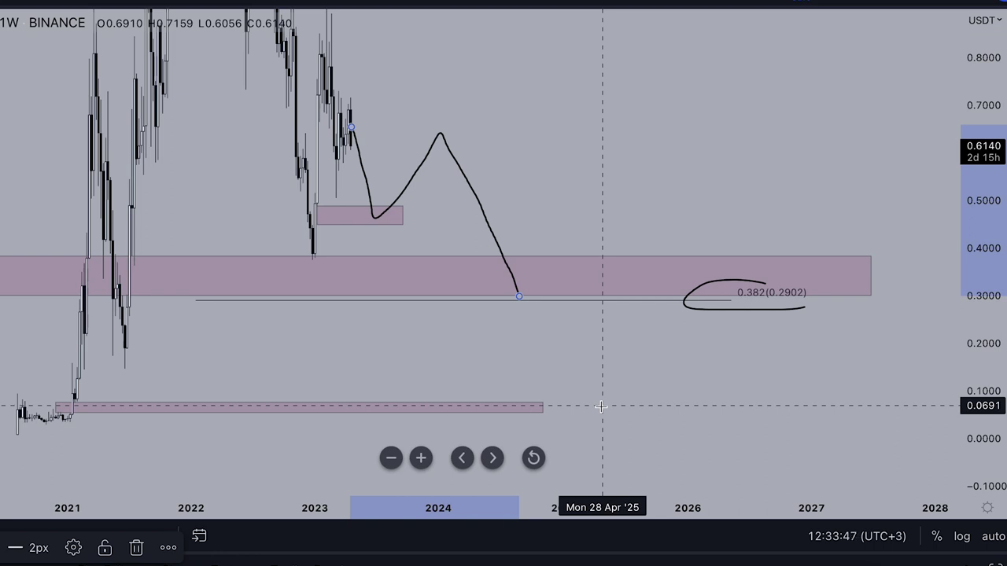
pyautogui.press('Delete')
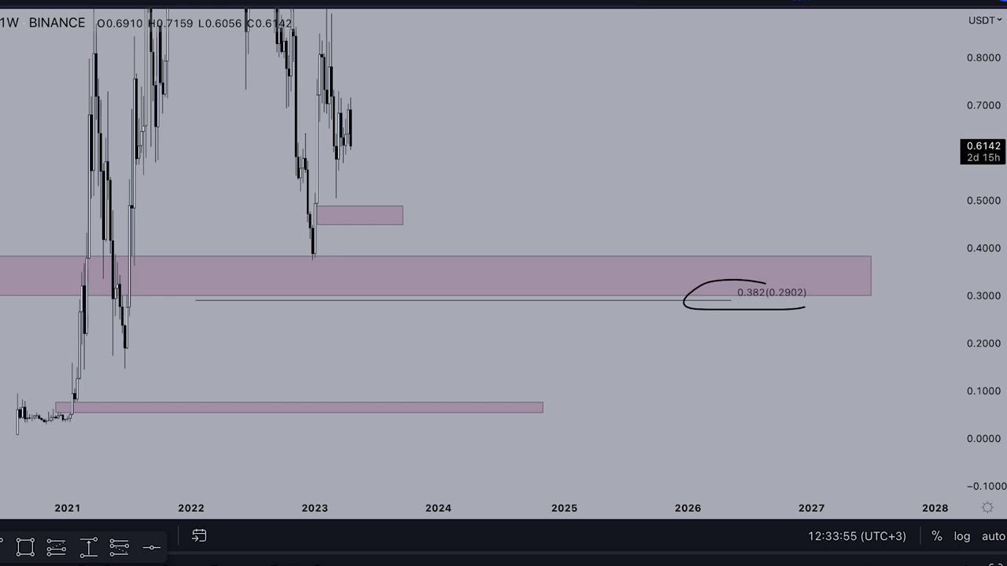
pyautogui.moveTo(970, 149); pyautogui.dragTo(970, 375)
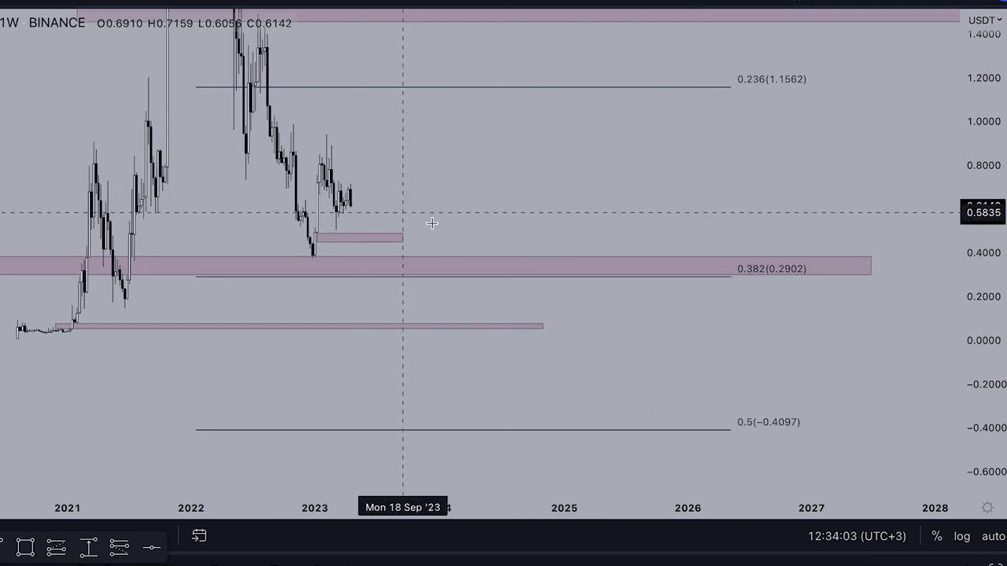
pyautogui.moveTo(352, 197)
pyautogui.mouseDown()
pyautogui.moveTo(409, 179)
pyautogui.moveTo(469, 288)
pyautogui.mouseUp()
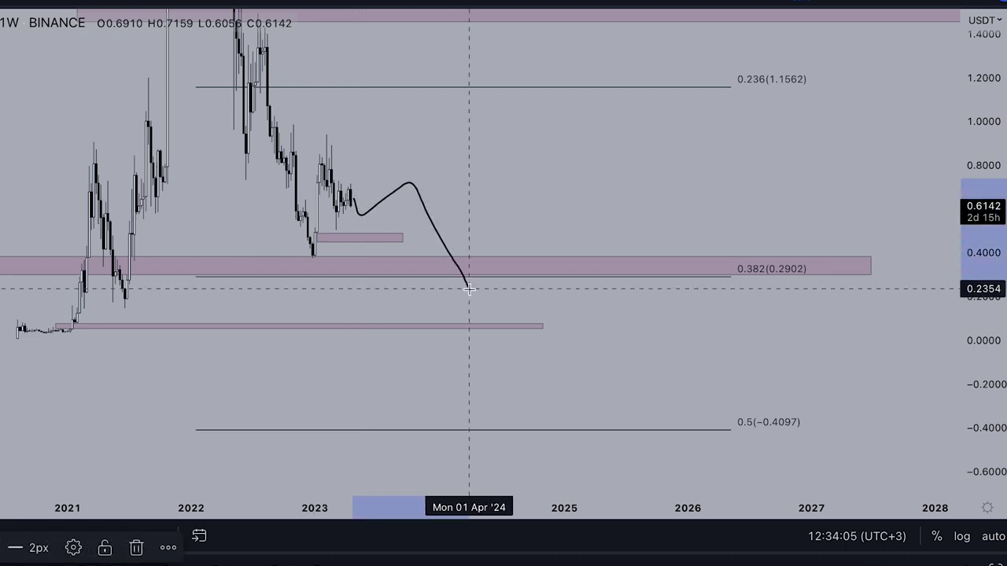
pyautogui.press('Delete')
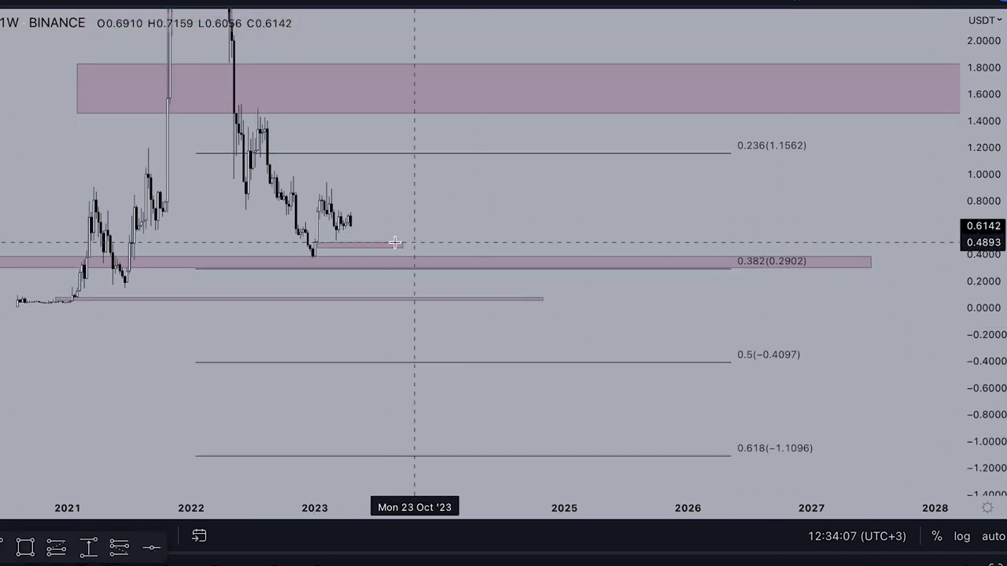
# Sketch a bullish brush path from the latest candles, with a small pullback, rising to about 1.75 inside the upper pink zone.
pyautogui.moveTo(353, 224)
pyautogui.mouseDown()
pyautogui.moveTo(419, 193)
pyautogui.moveTo(485, 72)
pyautogui.mouseUp()
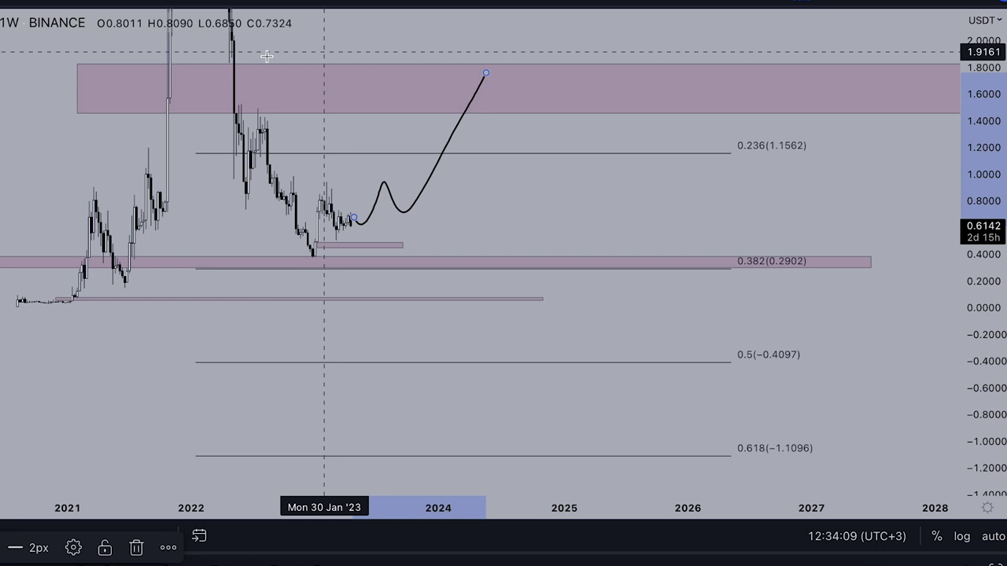
pyautogui.scroll(-2, 509, 68)
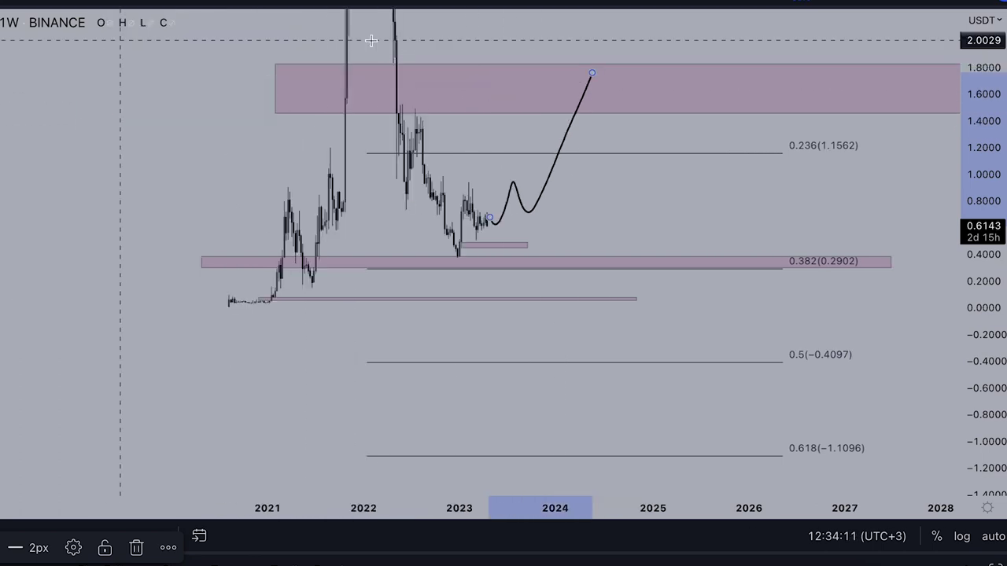
pyautogui.moveTo(625, 40); pyautogui.dragTo(381, 97)
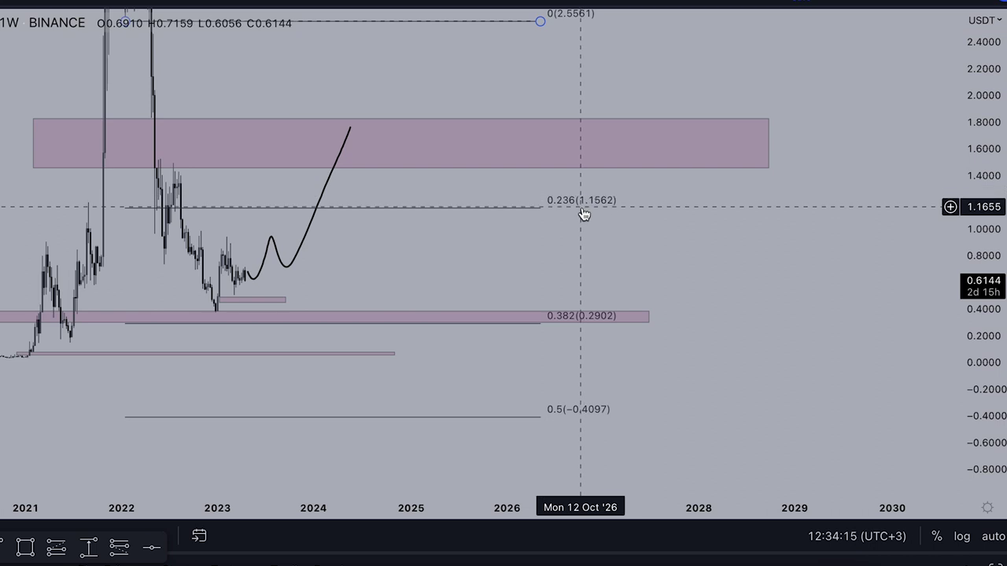
pyautogui.click(412, 125)
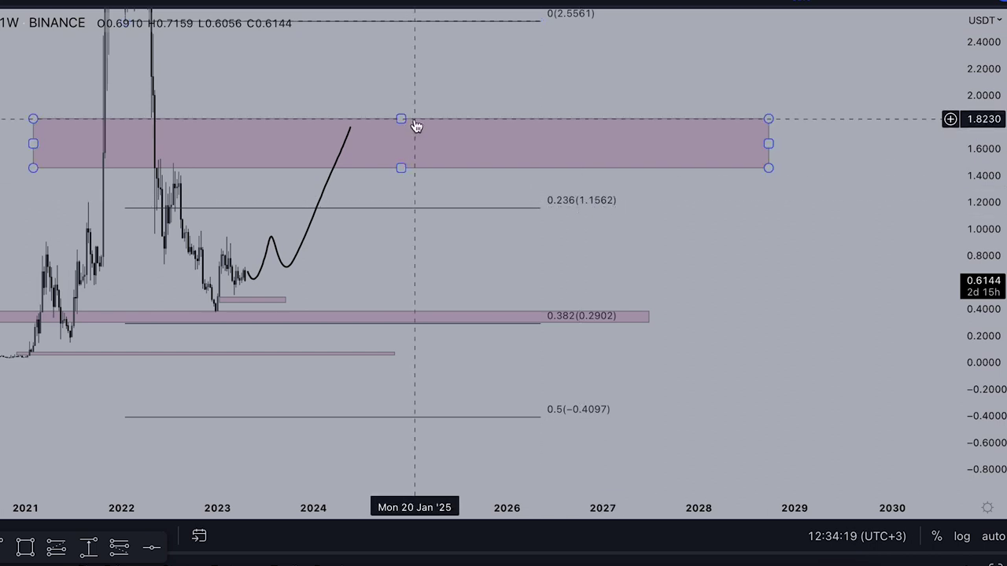
pyautogui.moveTo(968, 140); pyautogui.dragTo(969, 322)
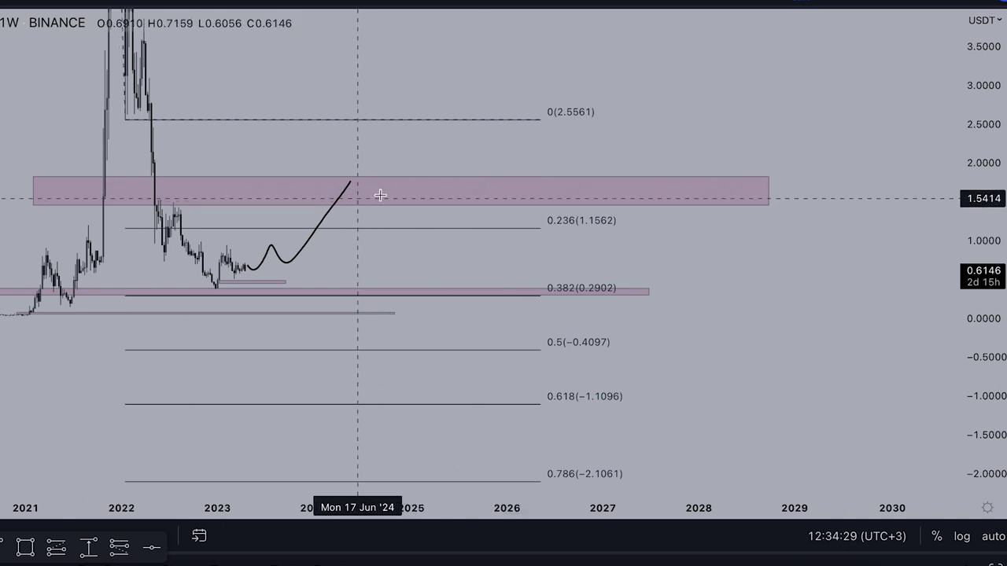
pyautogui.moveTo(980, 147); pyautogui.dragTo(979, 189)
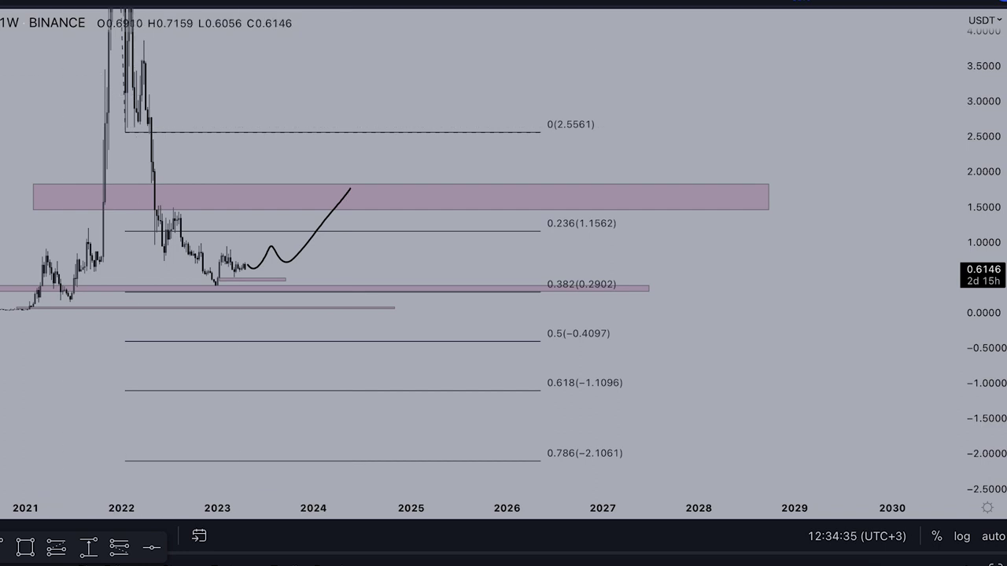
pyautogui.moveTo(400, 109); pyautogui.dragTo(733, 117)
pyautogui.scroll(3, 729, 122)
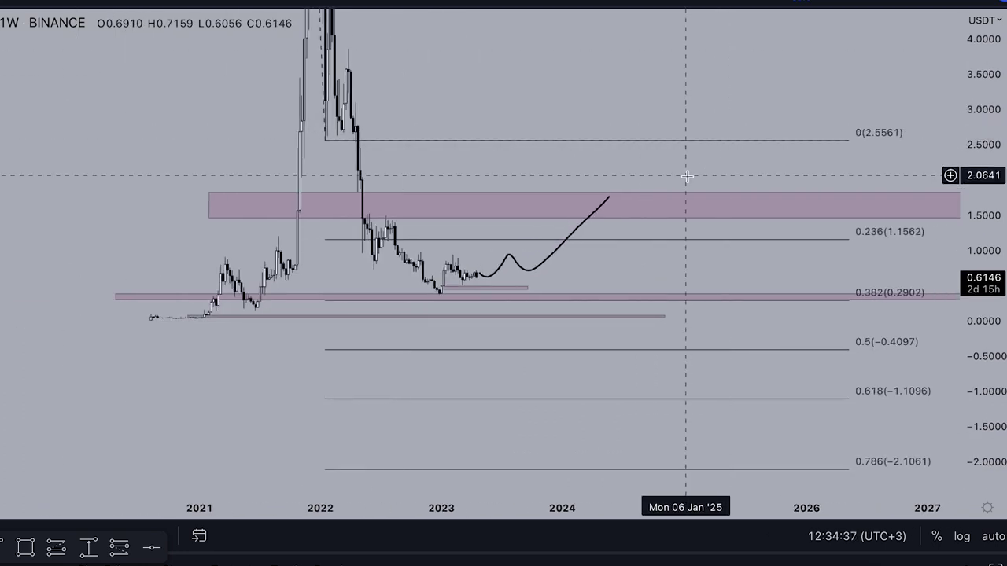
# Delete the bullish brush path that rises into the upper pink zone.
pyautogui.click(549, 257)
pyautogui.press('Delete')
pyautogui.scroll(1, 579, 160)
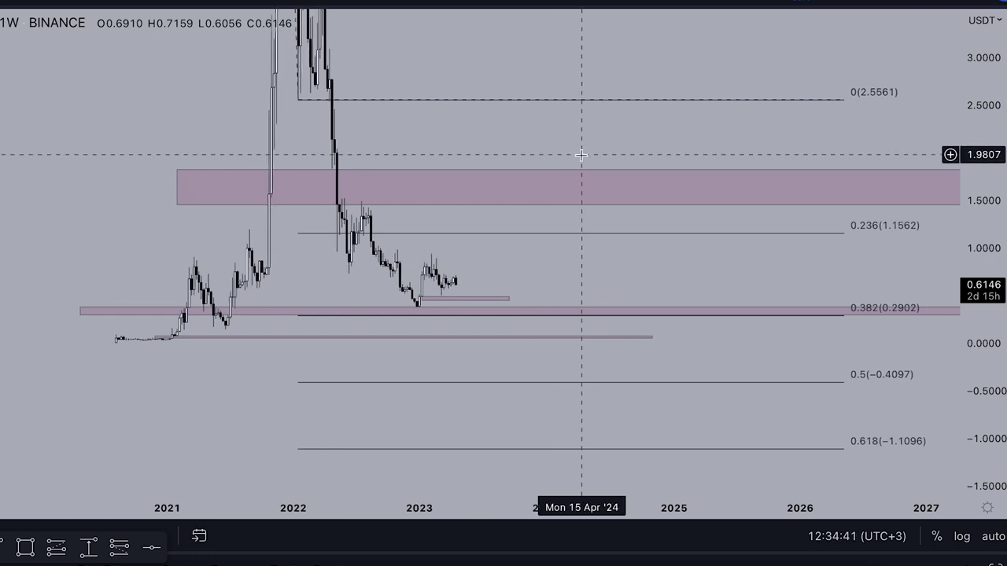
# Examine the recent candles against the 0.236 and 0.382 Fibonacci levels and the pink zones at several price and time scales.
pyautogui.moveTo(593, 140); pyautogui.dragTo(477, 162)
pyautogui.scroll(-3, 484, 165)
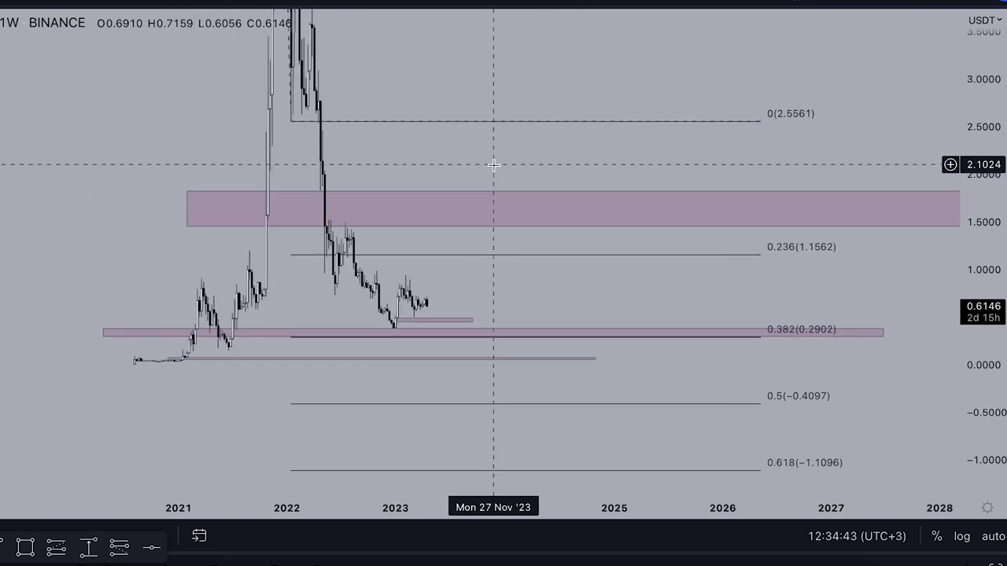
pyautogui.moveTo(980, 163); pyautogui.dragTo(980, 302)
pyautogui.moveTo(875, 136); pyautogui.dragTo(785, 199)
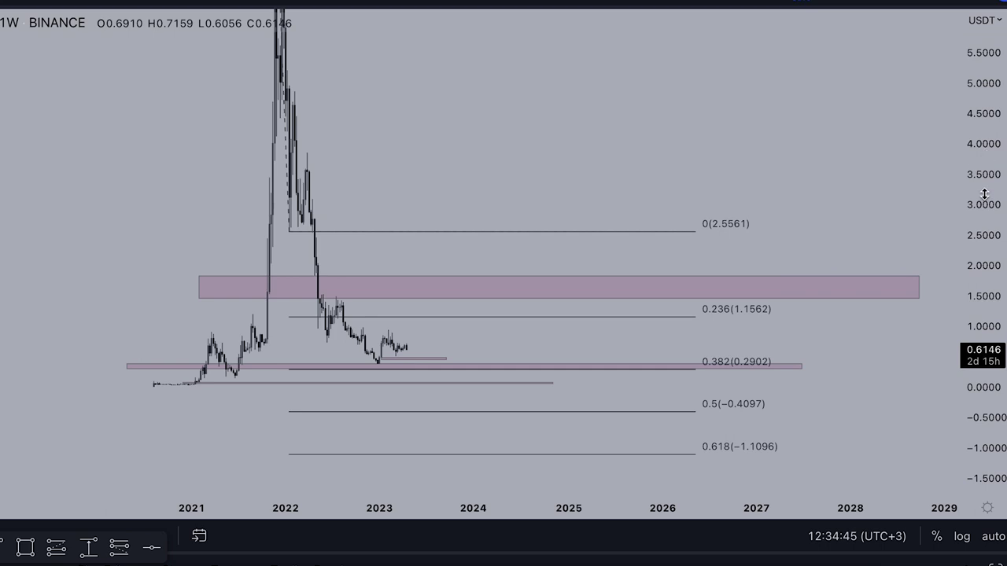
pyautogui.moveTo(984, 195); pyautogui.dragTo(982, 307)
pyautogui.moveTo(718, 185); pyautogui.dragTo(723, 144)
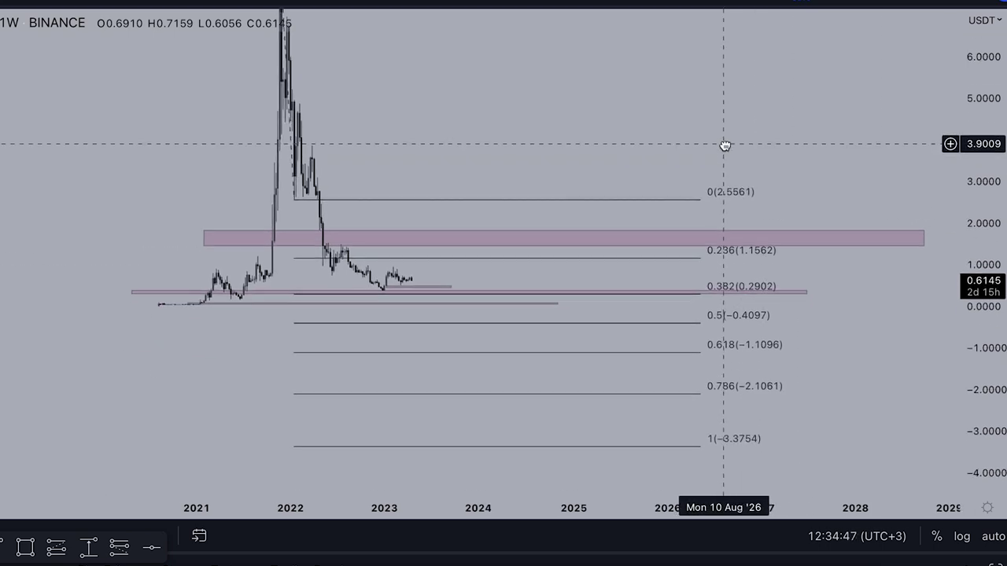
pyautogui.moveTo(997, 360); pyautogui.dragTo(987, 206)
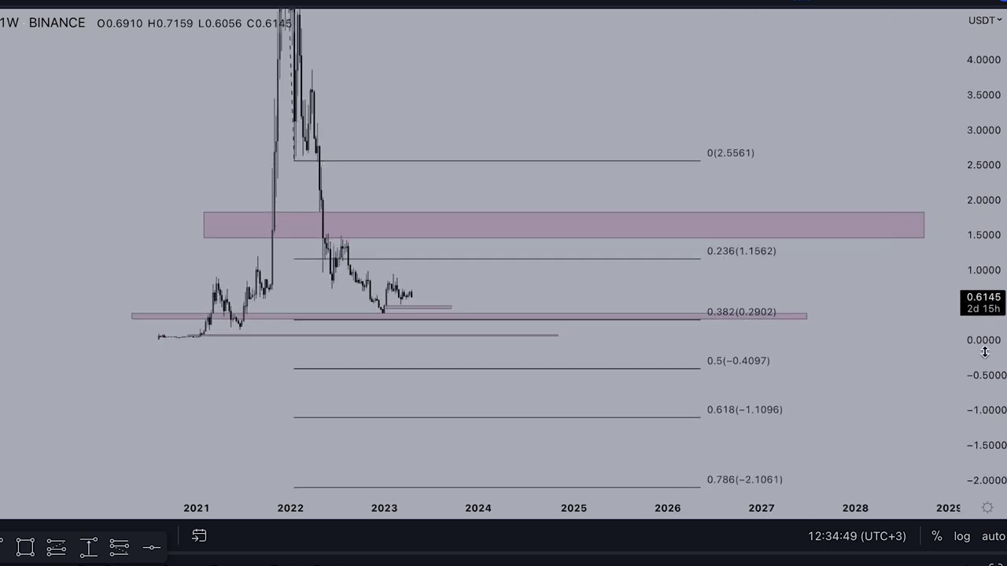
pyautogui.scroll(2, 947, 297)
pyautogui.scroll(4, 936, 292)
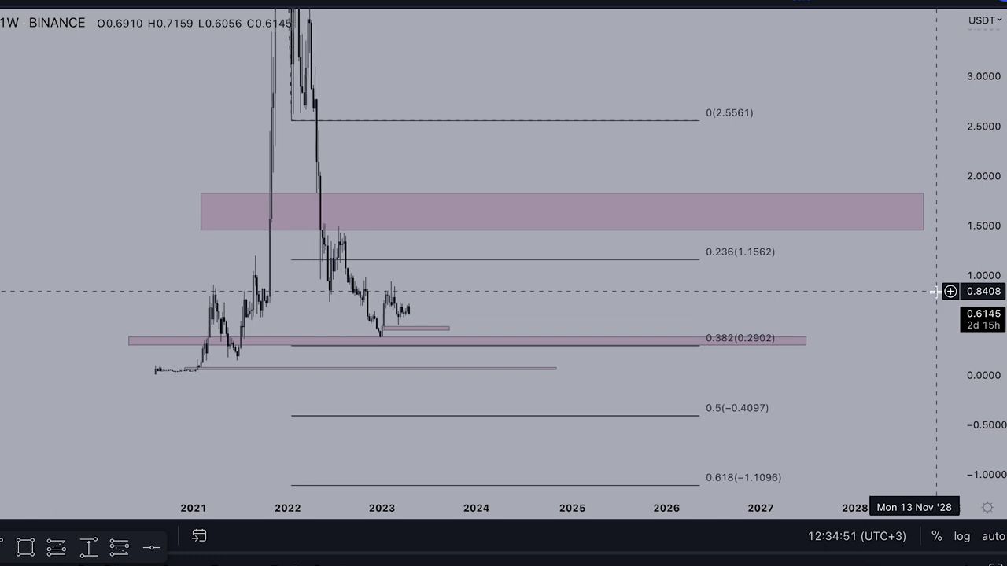
pyautogui.scroll(1, 870, 278)
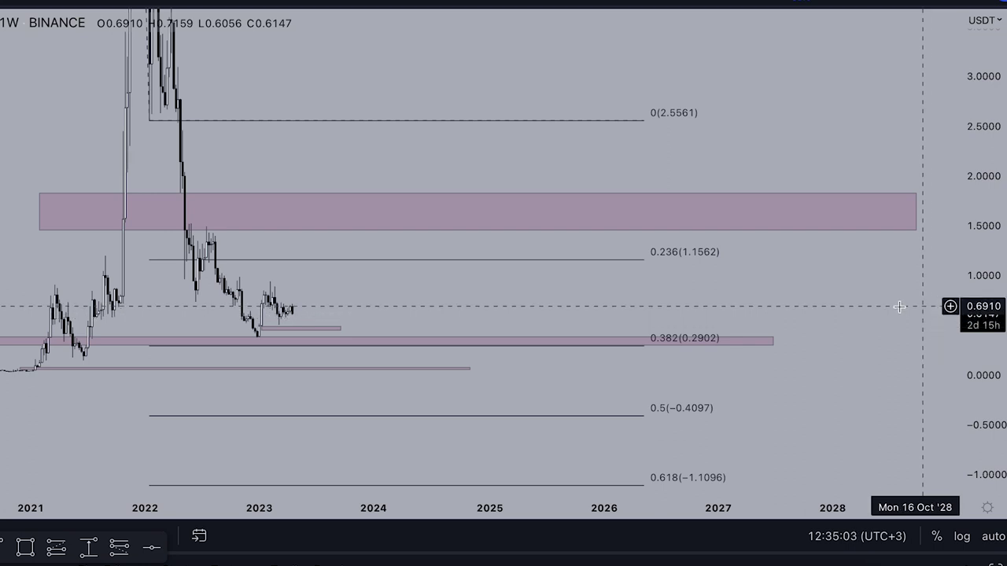
pyautogui.moveTo(981, 330); pyautogui.dragTo(980, 281)
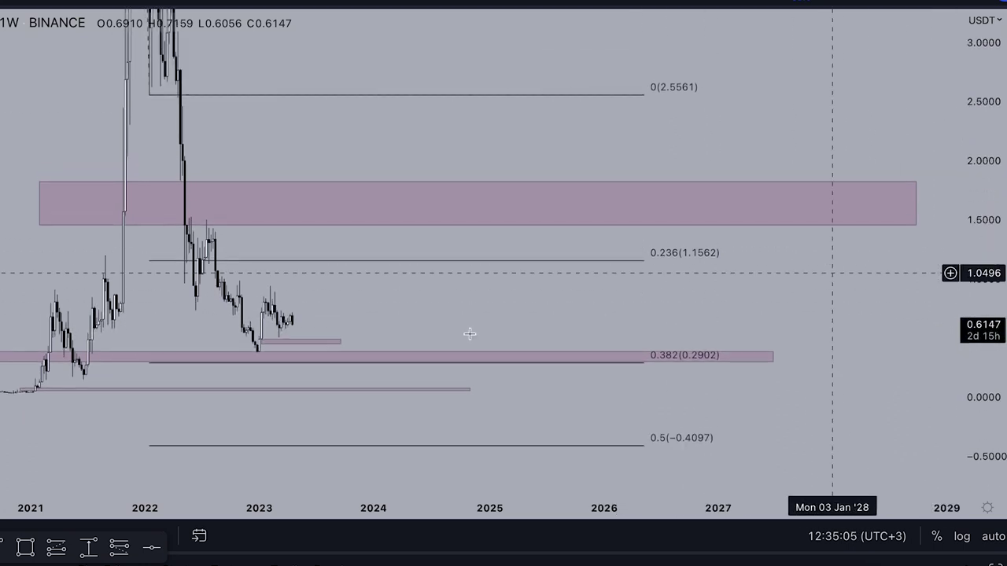
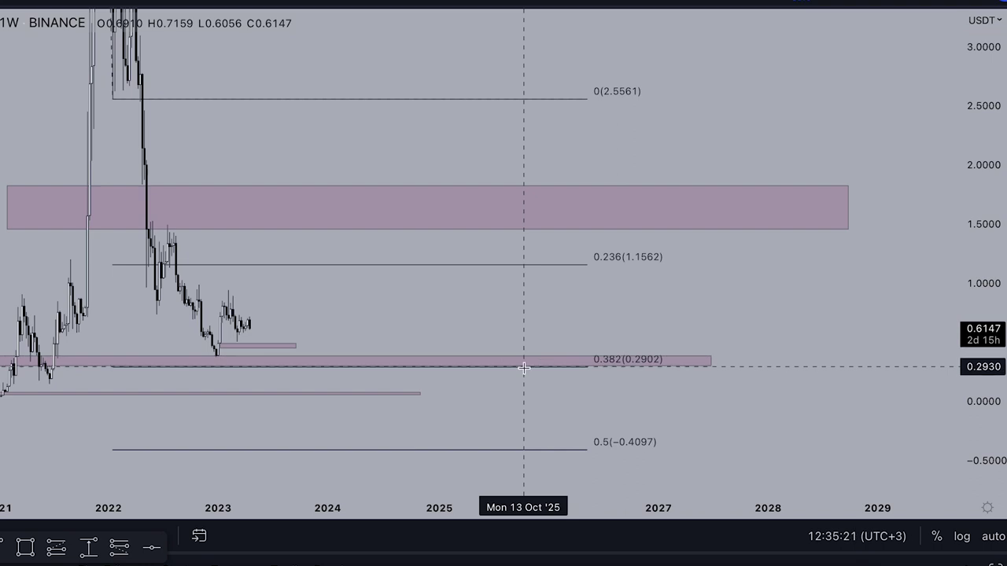
# Place a fixed range volume profile over the price history from 18 Jan '21 to 17 Apr '23.
pyautogui.scroll(-4, 524, 368)
pyautogui.moveTo(991, 216); pyautogui.dragTo(989, 362)
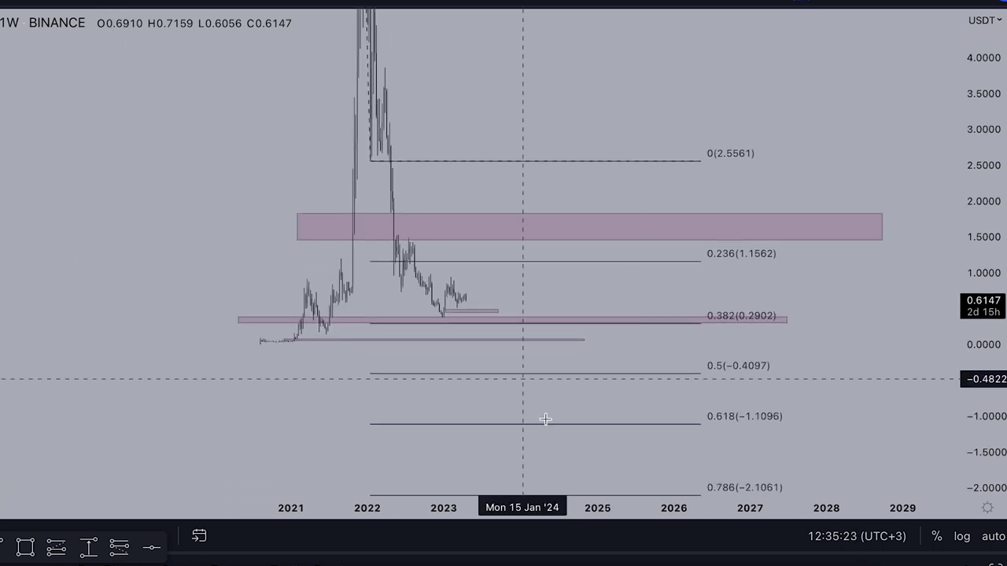
pyautogui.moveTo(992, 160); pyautogui.dragTo(989, 250)
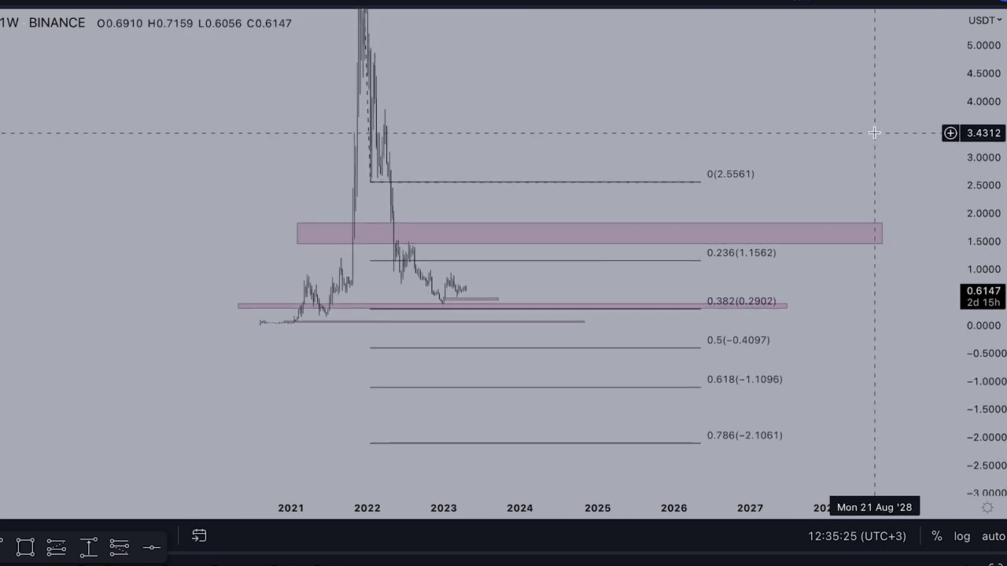
pyautogui.moveTo(873, 142); pyautogui.dragTo(856, 270)
pyautogui.scroll(-2, 984, 130)
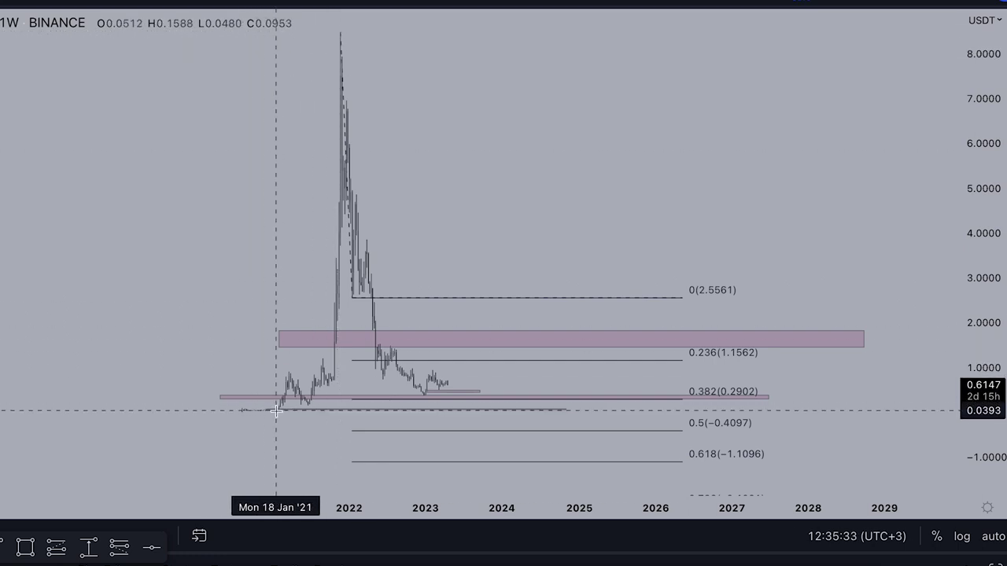
pyautogui.click(340, 33)
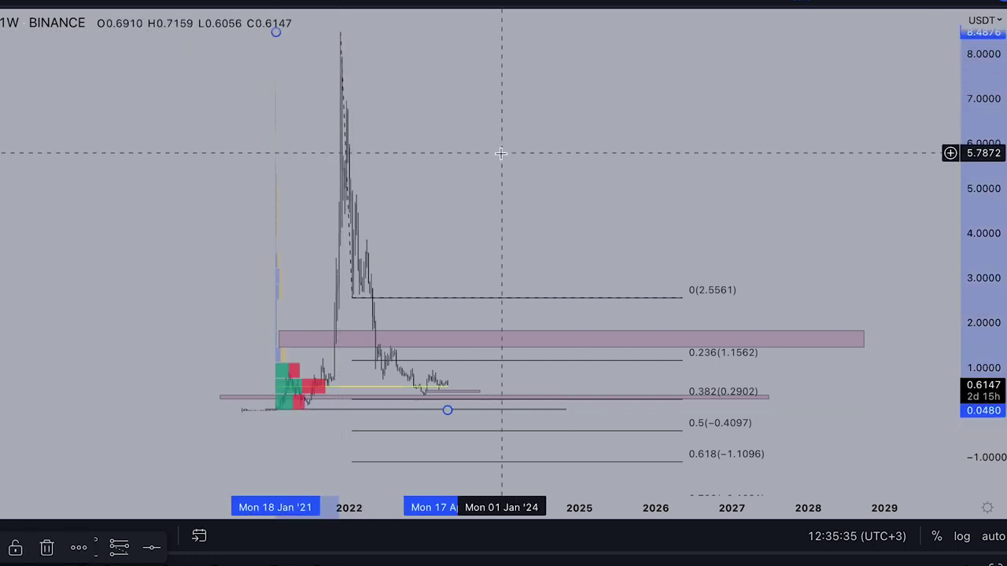
# Circle the lowest volume profile rows, between about 0.08 and 0.40, with a freehand brush stroke.
pyautogui.scroll(4, 659, 239)
pyautogui.moveTo(992, 404); pyautogui.dragTo(989, 170)
pyautogui.moveTo(618, 306); pyautogui.dragTo(783, 123)
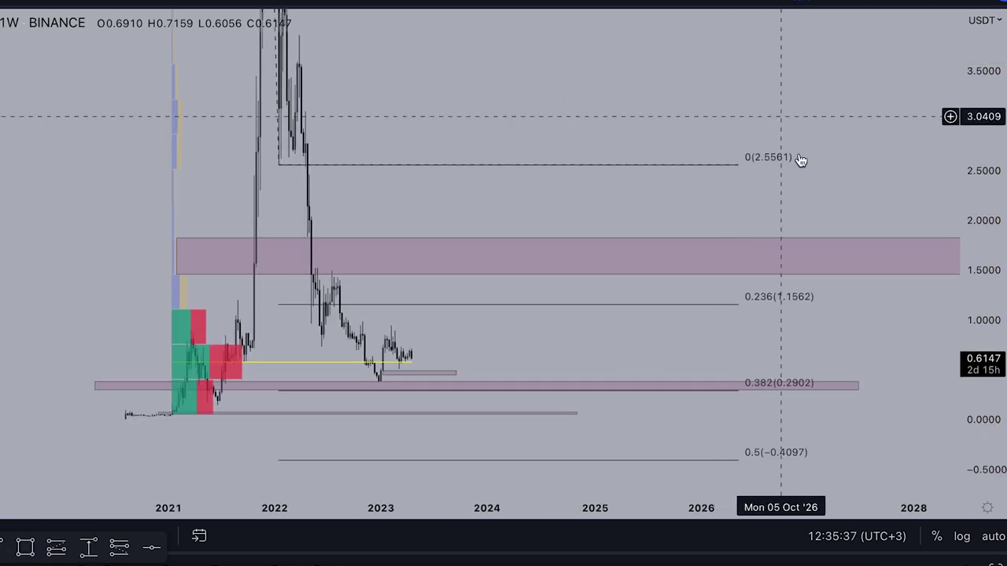
pyautogui.moveTo(991, 391); pyautogui.dragTo(989, 229)
pyautogui.moveTo(779, 373); pyautogui.dragTo(815, 209)
pyautogui.scroll(2, 638, 269)
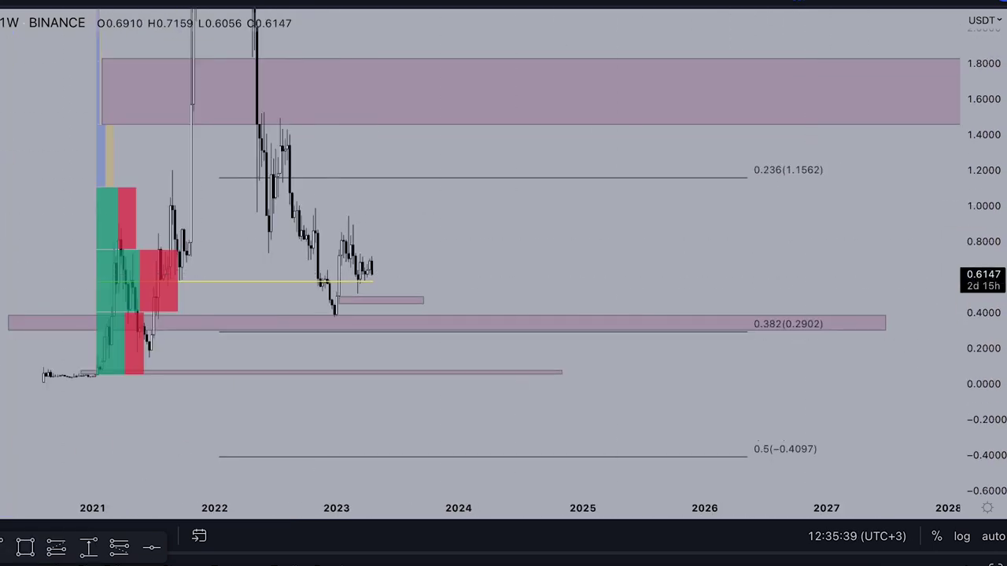
pyautogui.moveTo(176, 322)
pyautogui.mouseDown()
pyautogui.moveTo(82, 331)
pyautogui.moveTo(214, 353)
pyautogui.mouseUp()
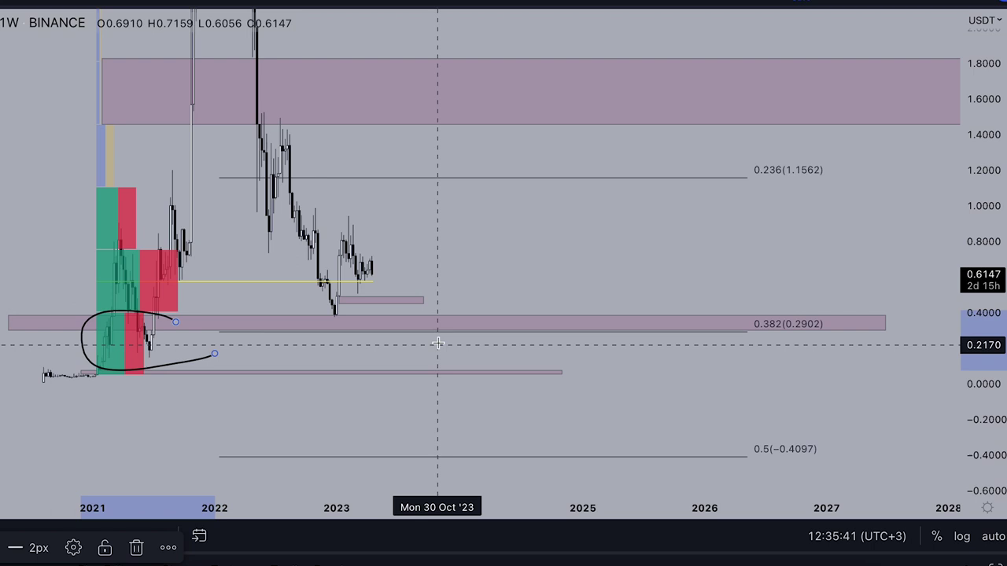
# Sketch a bearish brush path from the latest candles through the circled 0.382 level to the lowest zone, and remove all brush strokes.
pyautogui.moveTo(373, 260)
pyautogui.mouseDown()
pyautogui.moveTo(377, 284)
pyautogui.moveTo(404, 277)
pyautogui.moveTo(429, 307)
pyautogui.moveTo(439, 326)
pyautogui.moveTo(418, 330)
pyautogui.moveTo(492, 352)
pyautogui.mouseUp()
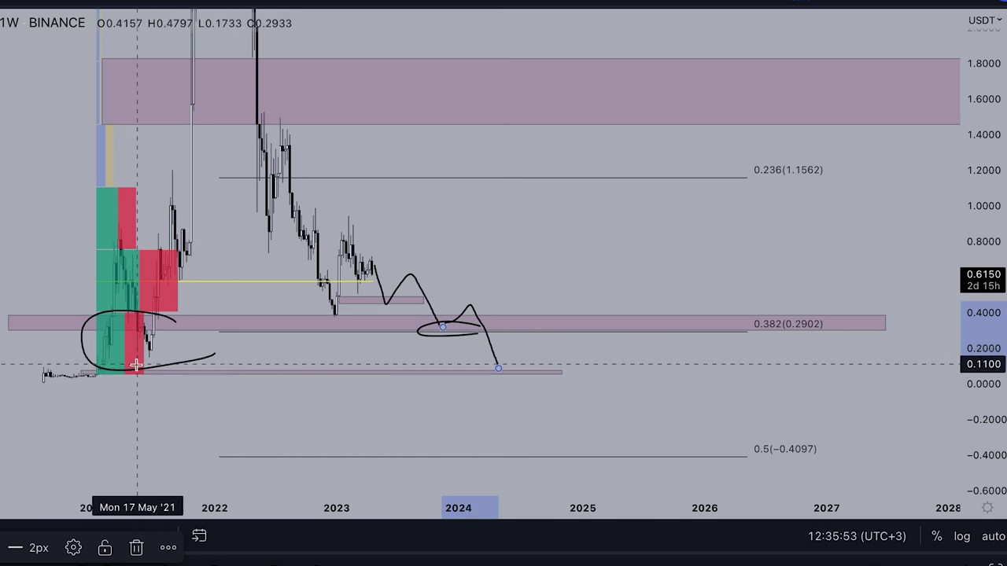
pyautogui.click(641, 2)
pyautogui.click(641, 2)
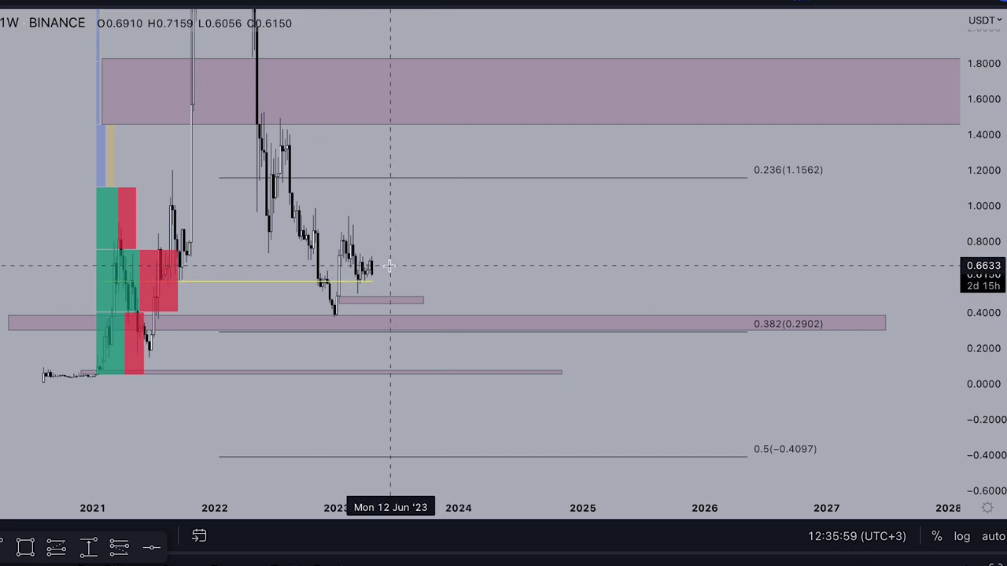
# Sketch a bearish path to the 0.382 level and one rising to about 1.57 before falling back there, undoing each.
pyautogui.moveTo(373, 262)
pyautogui.mouseDown()
pyautogui.moveTo(409, 263)
pyautogui.moveTo(431, 331)
pyautogui.mouseUp()
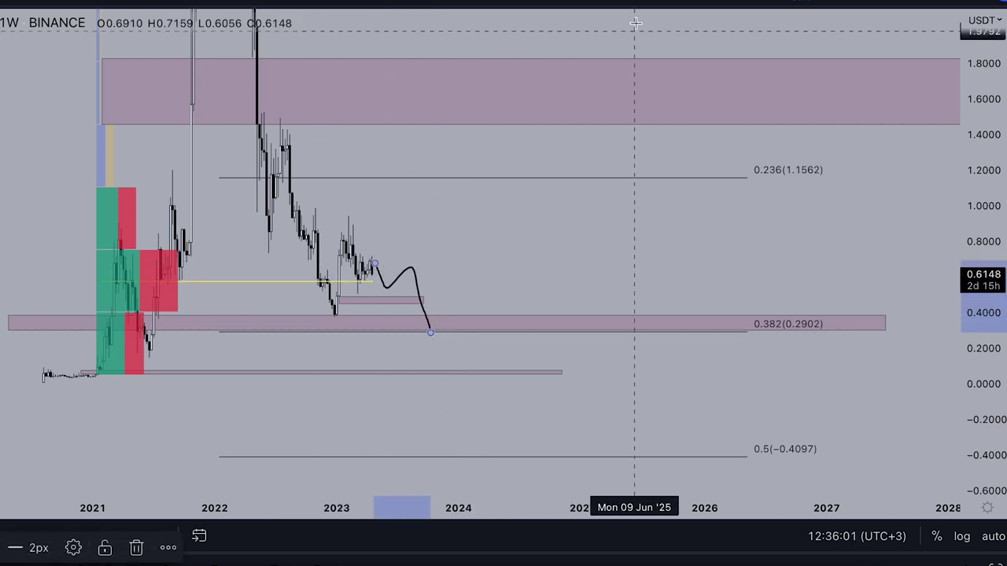
pyautogui.hotkey('ctrl', 'z')
pyautogui.moveTo(366, 267)
pyautogui.mouseDown()
pyautogui.moveTo(420, 253)
pyautogui.moveTo(532, 99)
pyautogui.moveTo(648, 332)
pyautogui.mouseUp()
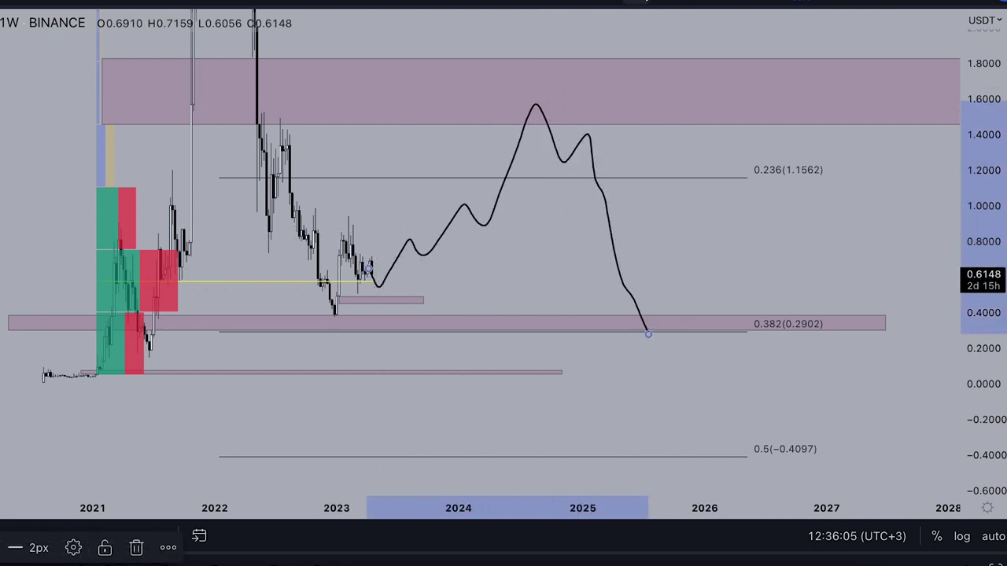
pyautogui.hotkey('ctrl', 'z')
# Circle the 0.382 (4.8211) label of the Fibonacci retracement with a freehand brush stroke.
pyautogui.scroll(-2, 582, 115)
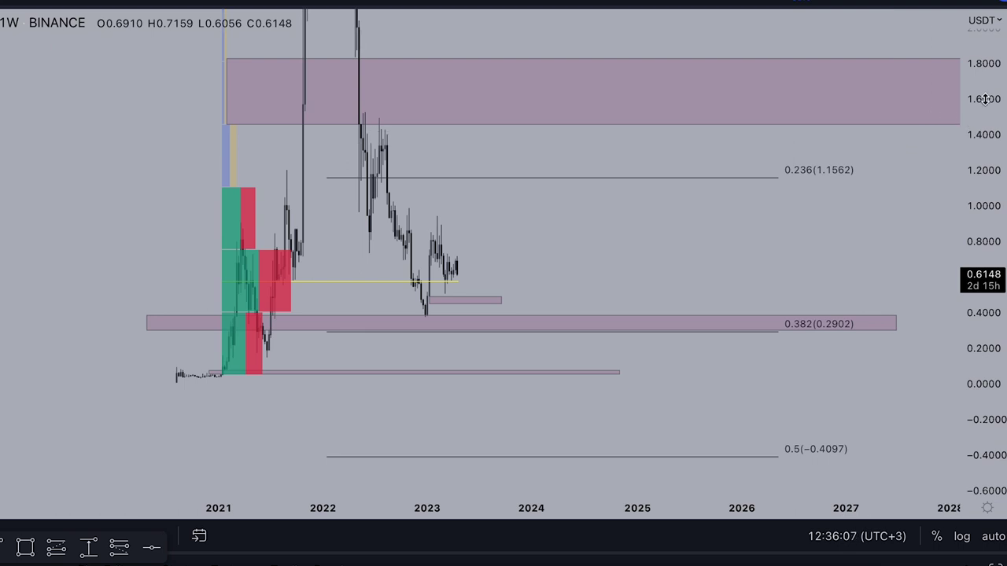
pyautogui.moveTo(984, 105); pyautogui.dragTo(964, 307)
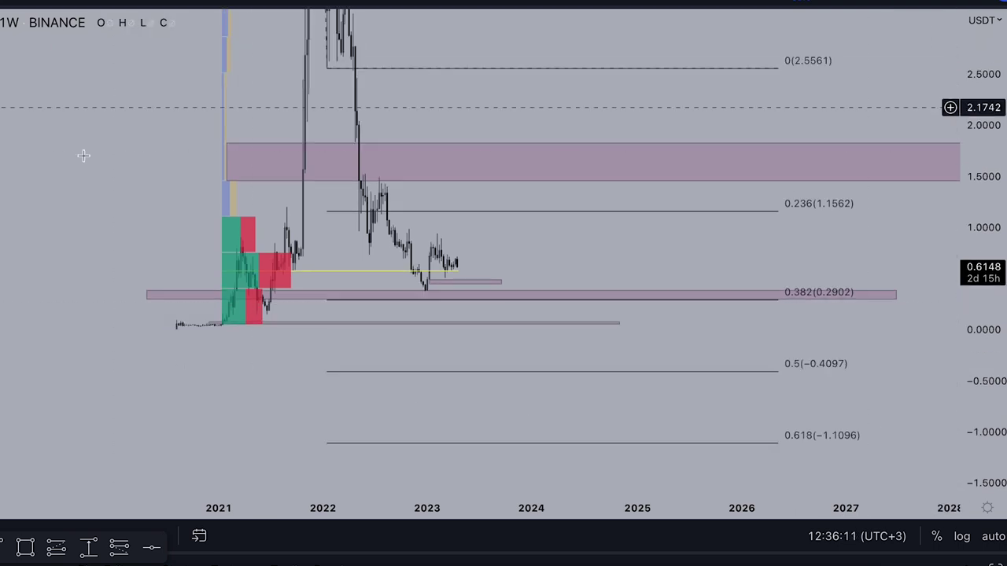
pyautogui.moveTo(121, 127); pyautogui.dragTo(121, 249)
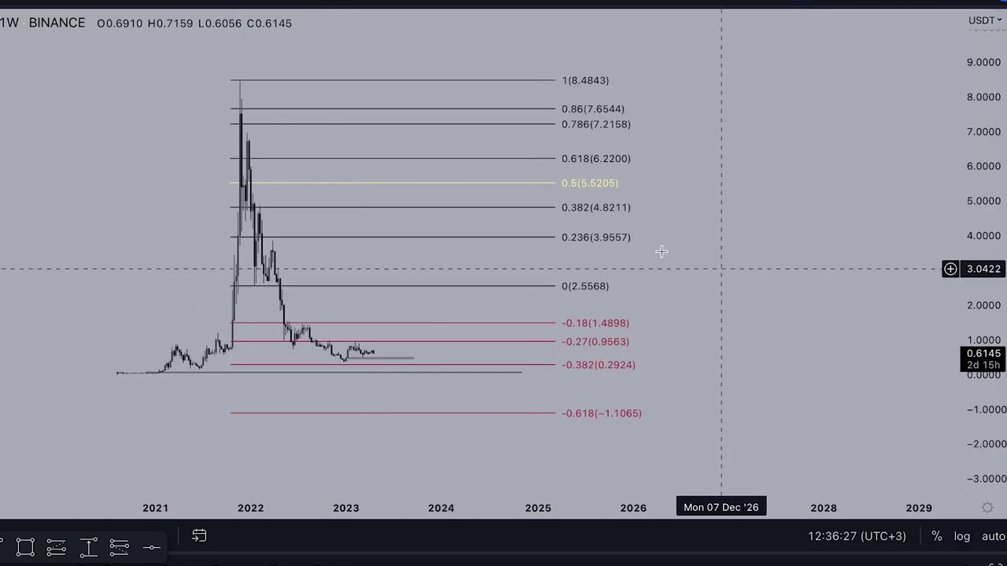
pyautogui.scroll(2, 498, 211)
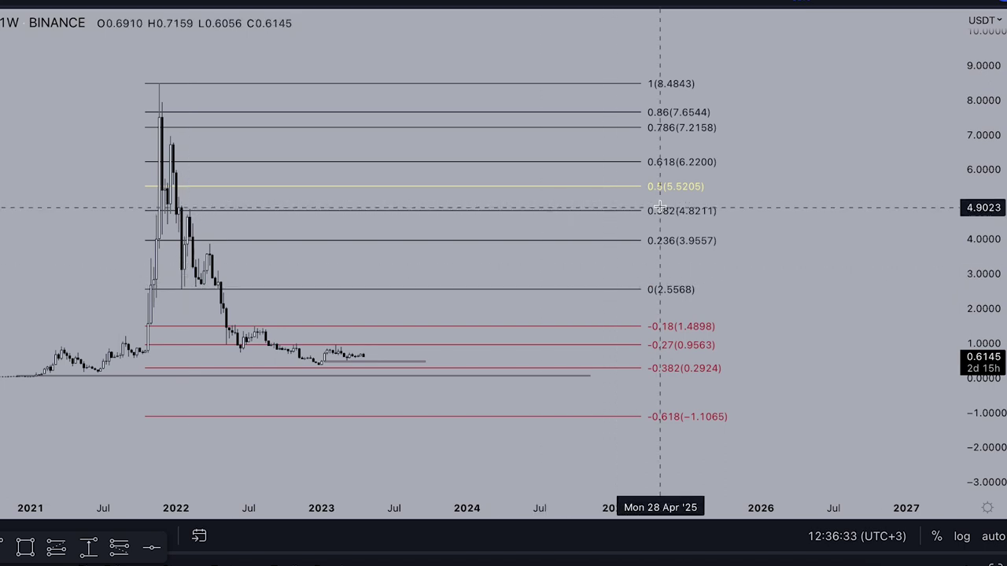
pyautogui.moveTo(654, 203); pyautogui.dragTo(668, 217)
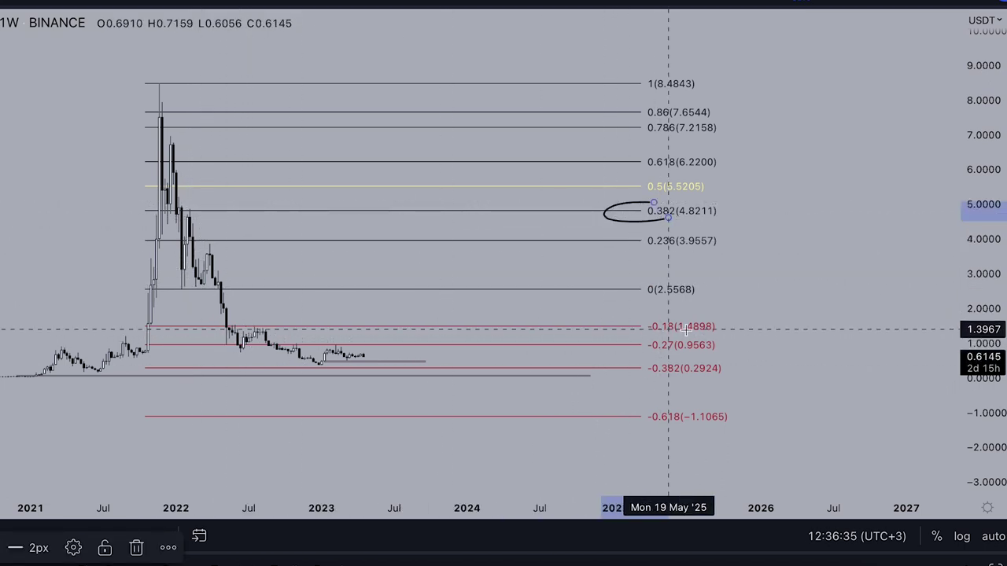
# Box the mid-2022 candles around the -0.18 and -0.27 levels with a brush, and mark then remove the wick touch at -0.18.
pyautogui.moveTo(998, 404); pyautogui.dragTo(998, 303)
pyautogui.moveTo(329, 354)
pyautogui.mouseDown()
pyautogui.moveTo(197, 353)
pyautogui.moveTo(198, 401)
pyautogui.moveTo(291, 401)
pyautogui.mouseUp()
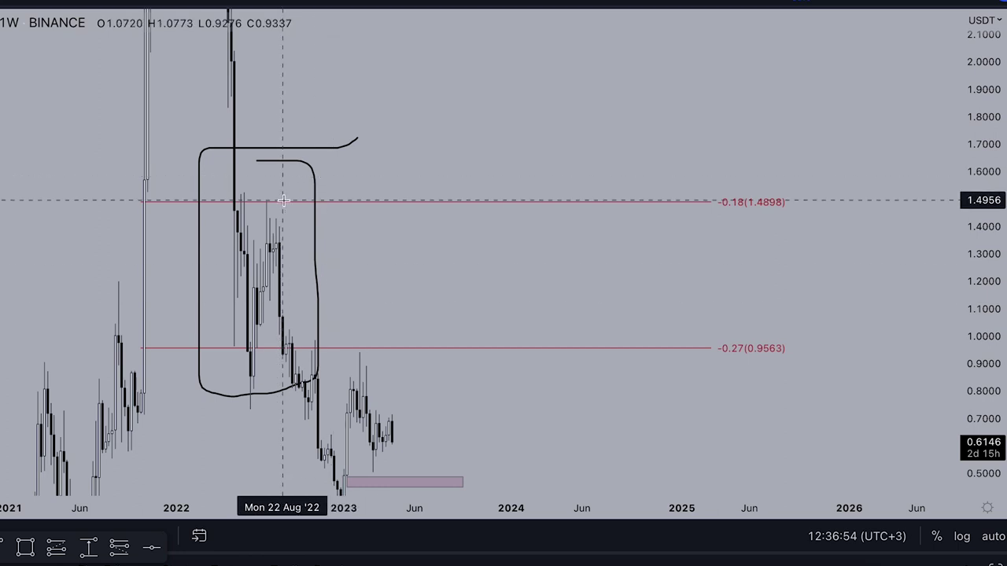
pyautogui.moveTo(273, 193)
pyautogui.mouseDown()
pyautogui.moveTo(259, 193)
pyautogui.moveTo(274, 209)
pyautogui.mouseUp()
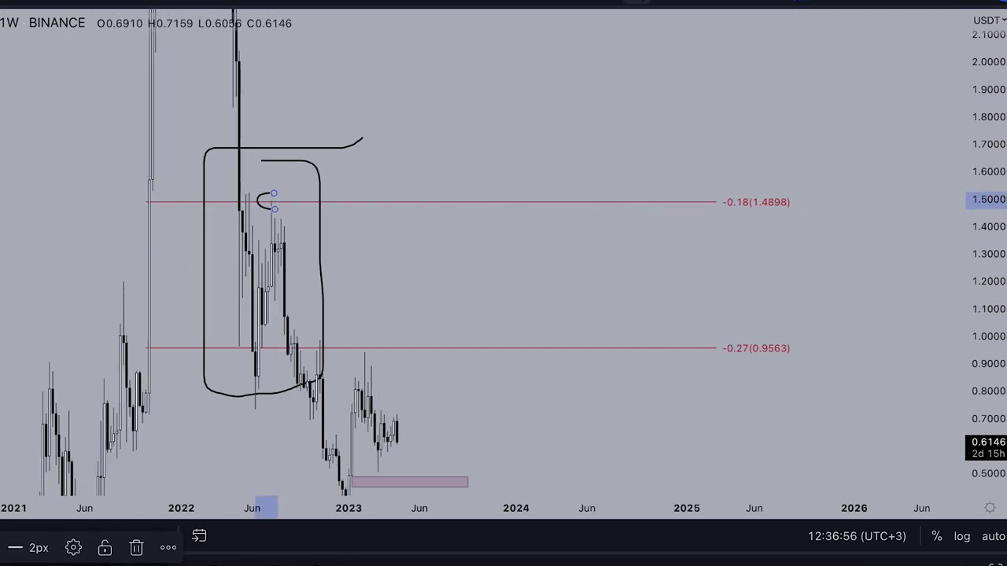
pyautogui.click(633, 2)
# Box the -0.382 (0.2924) Fibonacci label with a freehand brush stroke.
pyautogui.moveTo(987, 185); pyautogui.dragTo(986, 354)
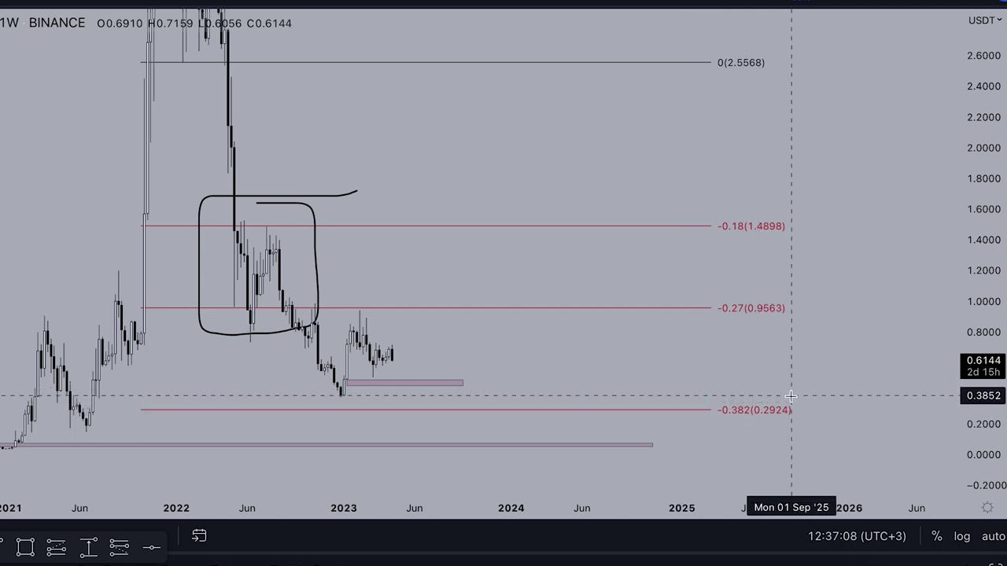
pyautogui.moveTo(786, 399)
pyautogui.mouseDown()
pyautogui.moveTo(741, 396)
pyautogui.moveTo(763, 429)
pyautogui.moveTo(807, 394)
pyautogui.mouseUp()
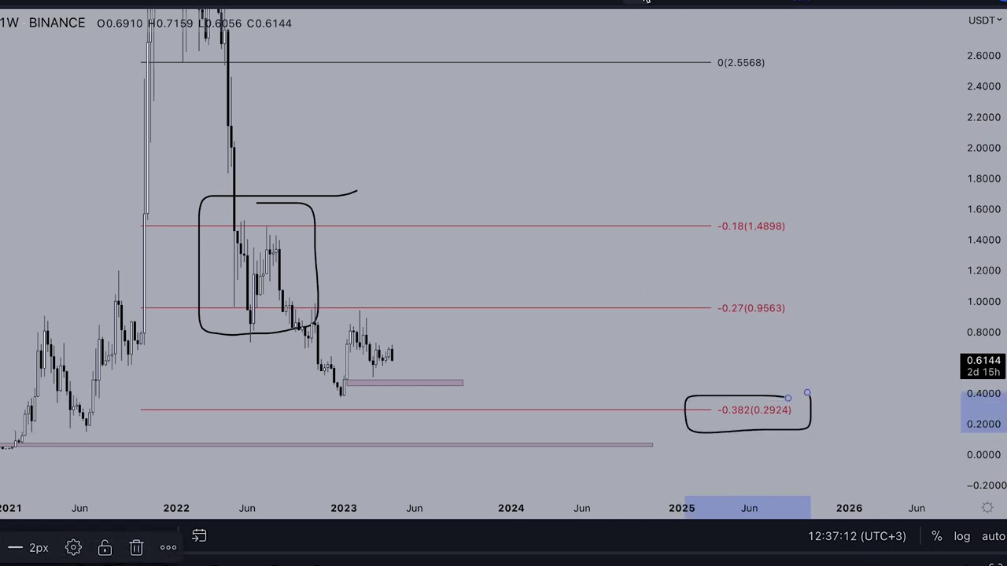
# Undo the brush boxes around the -0.382 label and the mid-2022 candles.
pyautogui.click(646, 3)
pyautogui.click(646, 2)
pyautogui.click(646, 2)
pyautogui.click(646, 2)
pyautogui.click(646, 2)
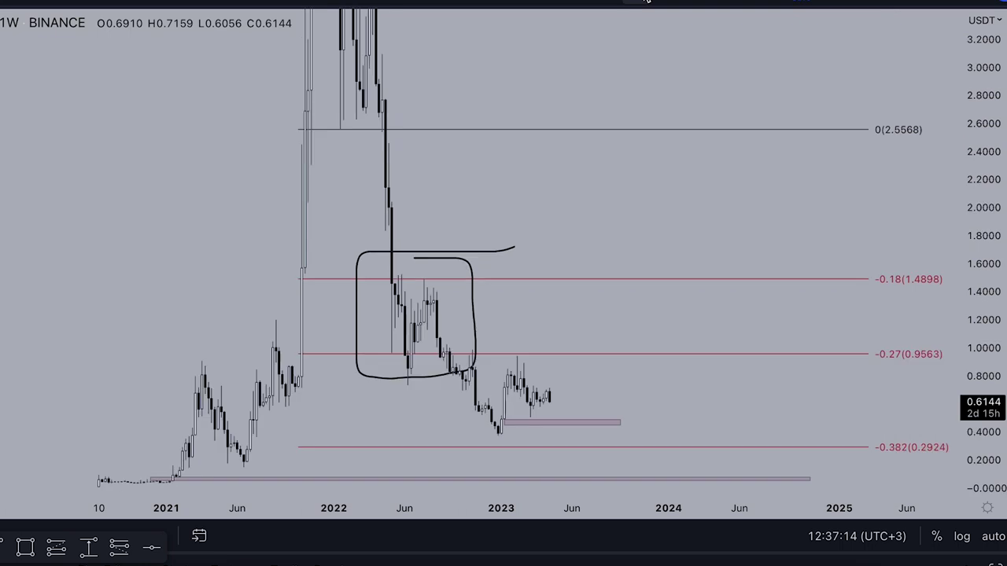
pyautogui.click(646, 2)
pyautogui.click(646, 2)
pyautogui.click(645, 2)
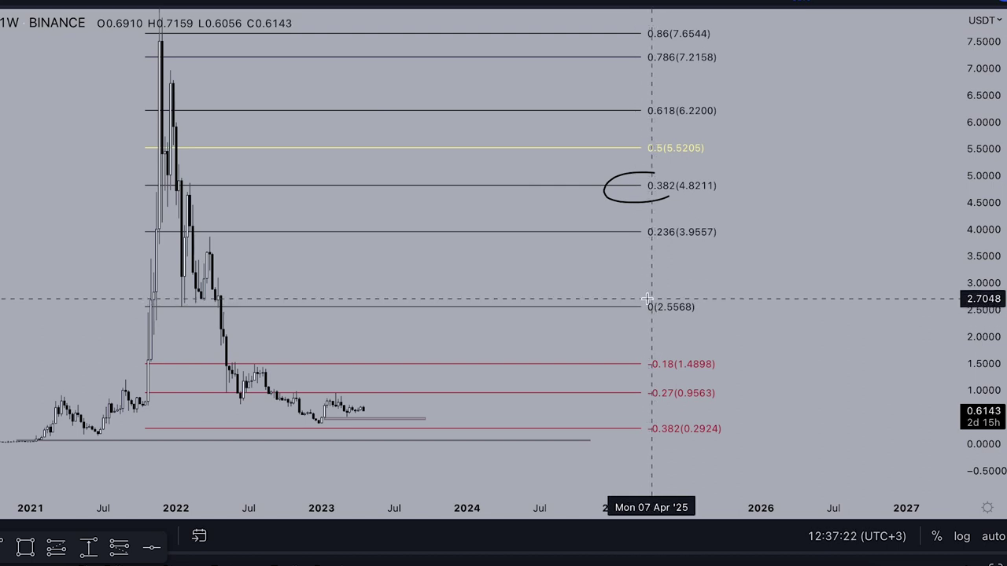
# Sketch a bullish brush path from the latest candles up to the 0 (2.5568) level, and remove it with the circle at 0.382.
pyautogui.click(364, 409)
pyautogui.moveTo(376, 420)
pyautogui.mouseDown()
pyautogui.moveTo(425, 378)
pyautogui.moveTo(463, 311)
pyautogui.mouseUp()
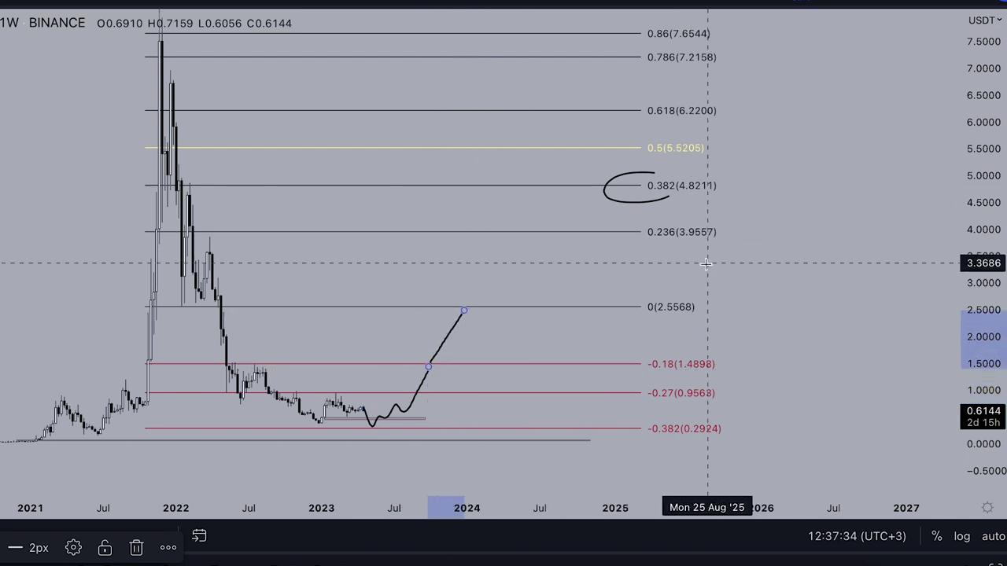
pyautogui.press('Delete')
pyautogui.click(641, 1)
pyautogui.click(641, 1)
# Sketch a stepped bullish brush path from the latest candles to just under the 0.618 (6.2200) level, and delete it.
pyautogui.moveTo(364, 355)
pyautogui.mouseDown()
pyautogui.moveTo(372, 360)
pyautogui.moveTo(522, 223)
pyautogui.moveTo(565, 165)
pyautogui.mouseUp()
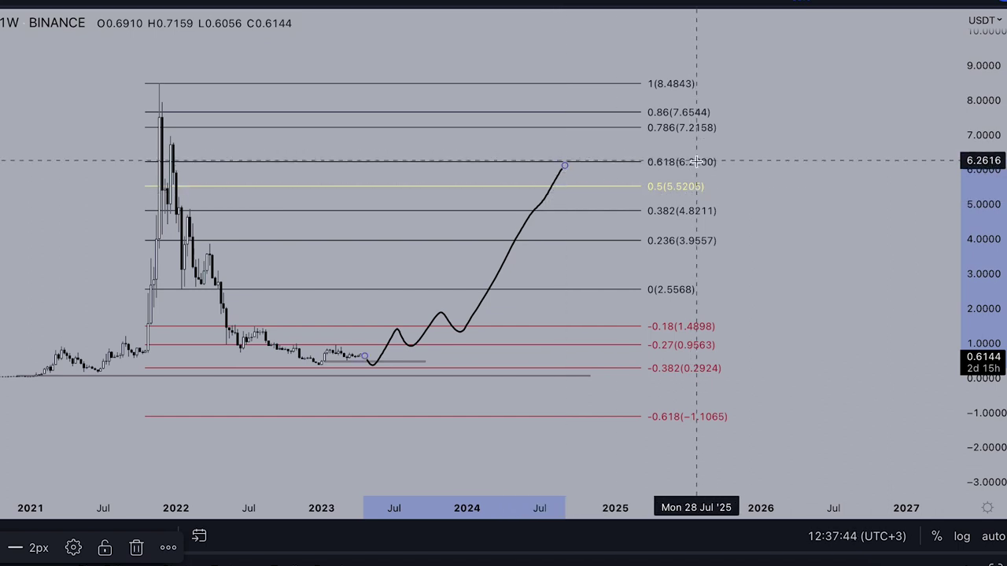
pyautogui.press('Delete')
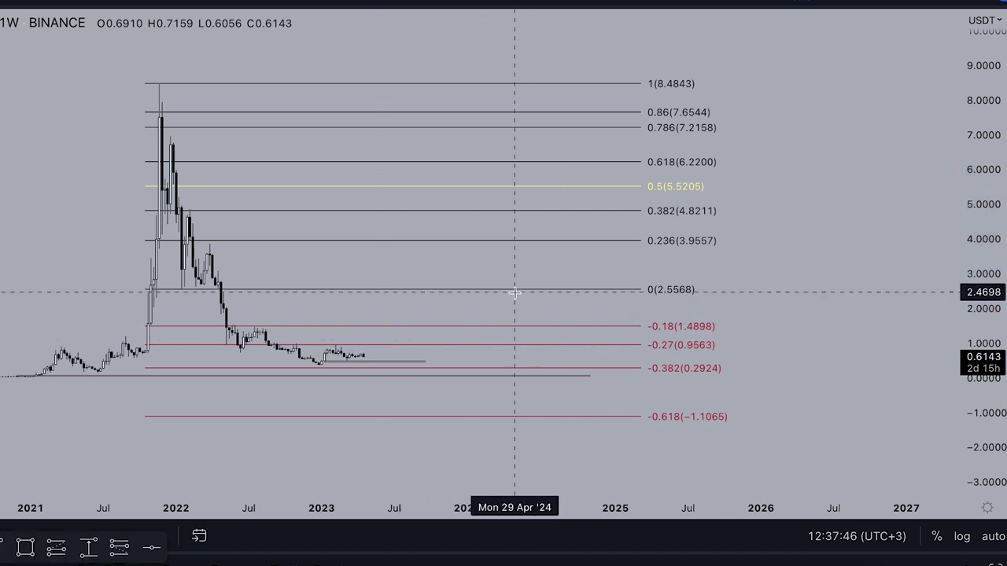
# Box the 0 (2.5568) and -0.18 (1.4898) labels with a brush stroke and sketch a rising path toward the 0 level.
pyautogui.moveTo(601, 280)
pyautogui.mouseDown()
pyautogui.moveTo(600, 321)
pyautogui.moveTo(759, 333)
pyautogui.moveTo(716, 270)
pyautogui.moveTo(621, 277)
pyautogui.mouseUp()
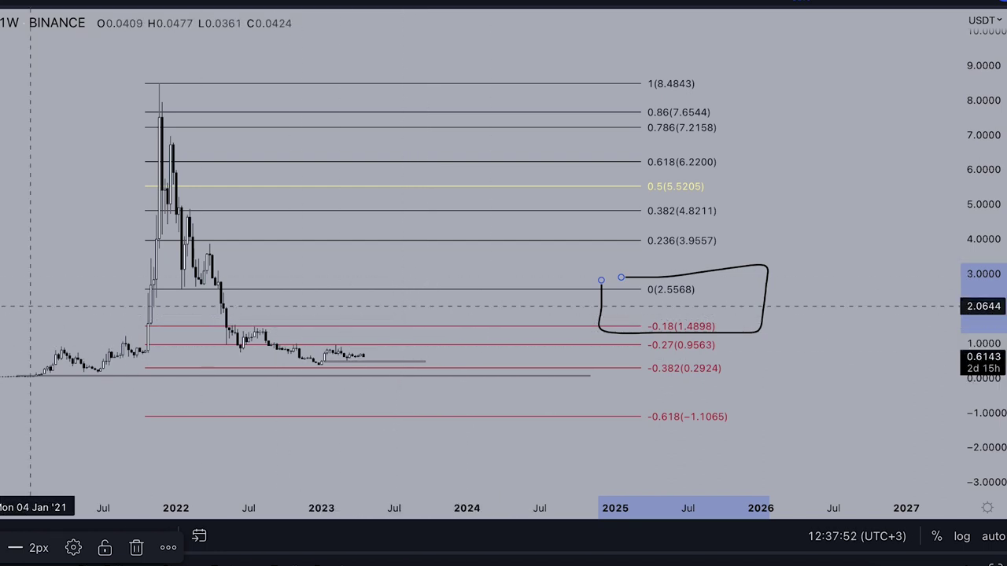
pyautogui.moveTo(397, 356)
pyautogui.mouseDown()
pyautogui.moveTo(517, 288)
pyautogui.moveTo(521, 296)
pyautogui.mouseUp()
pyautogui.scroll(-2, 522, 295)
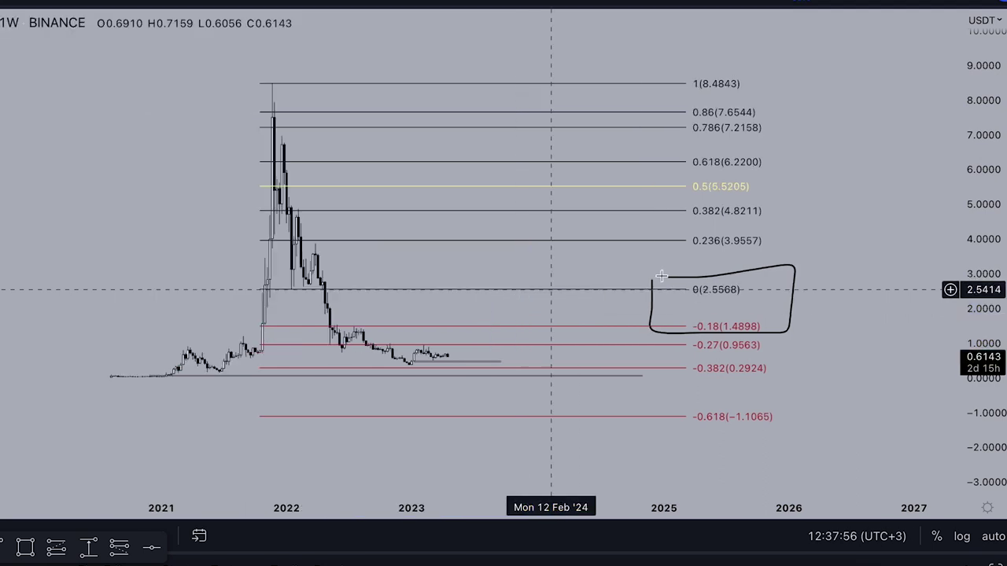
# Delete the brush box around the 0 (2.5568) and -0.18 (1.4898) labels.
pyautogui.click(753, 273)
pyautogui.press('Delete')
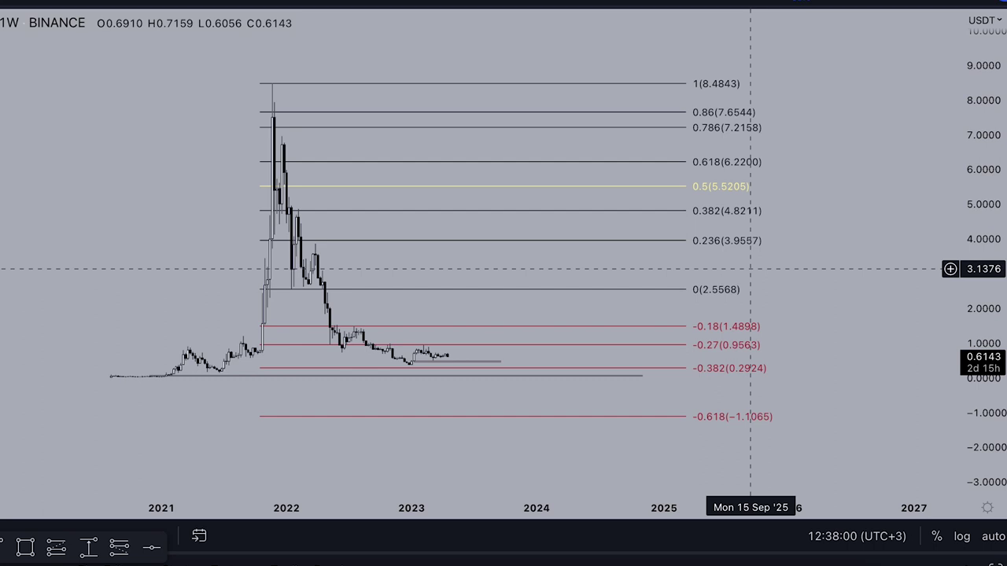
# Sketch a rising brush path from the latest candles to just above the -0.18 (1.4898) level, and undo it.
pyautogui.scroll(1, 759, 259)
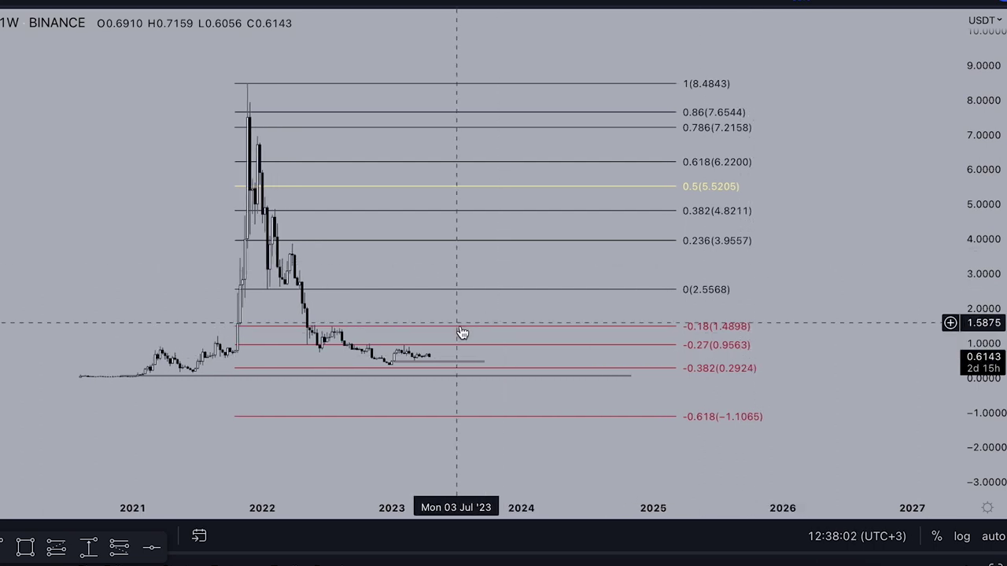
pyautogui.scroll(2, 461, 326)
pyautogui.scroll(-1, 28, 109)
pyautogui.moveTo(27, 109); pyautogui.dragTo(173, 152)
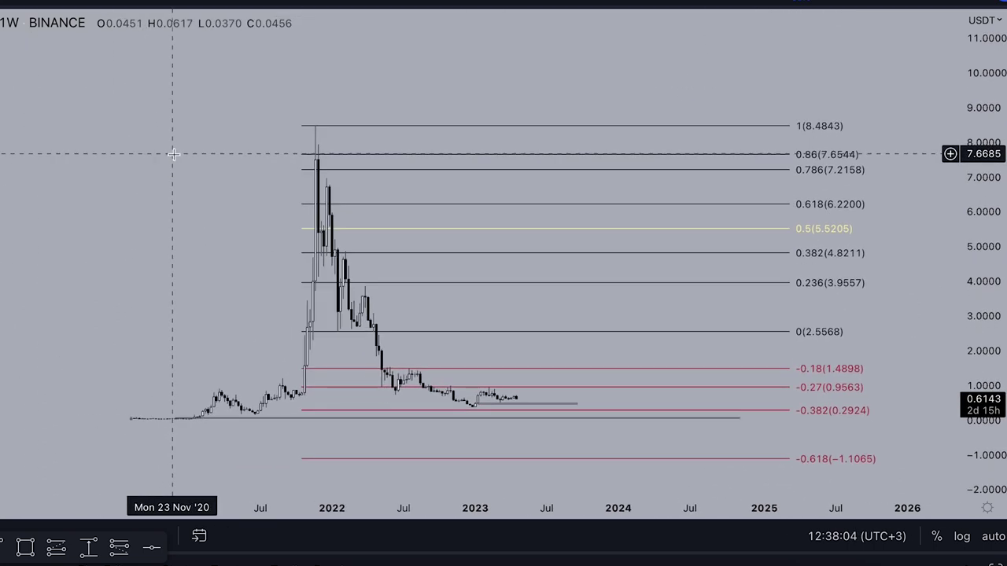
pyautogui.moveTo(969, 344); pyautogui.dragTo(963, 200)
pyautogui.moveTo(884, 354); pyautogui.dragTo(881, 172)
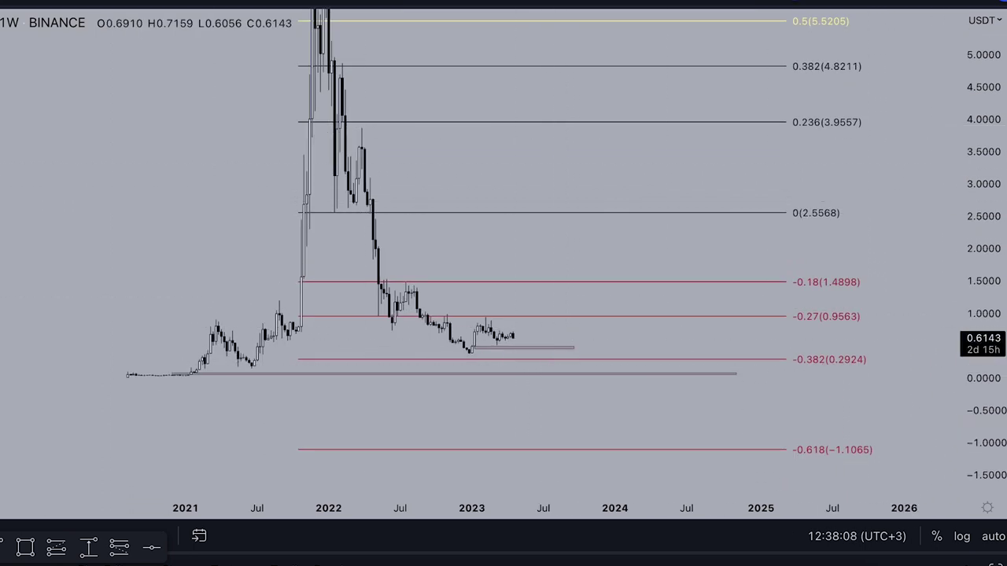
pyautogui.moveTo(513, 339)
pyautogui.mouseDown()
pyautogui.moveTo(517, 346)
pyautogui.moveTo(559, 276)
pyautogui.mouseUp()
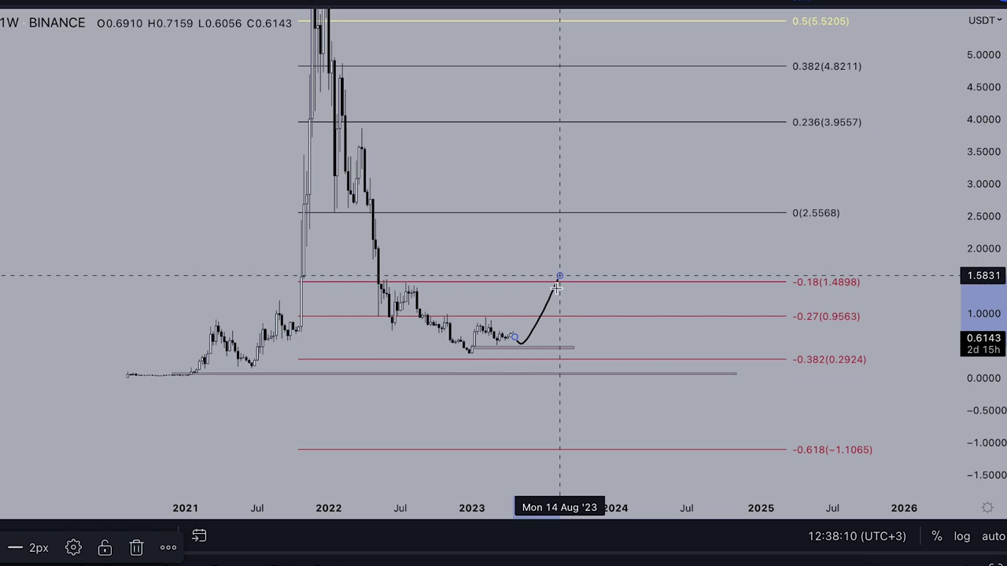
pyautogui.click(643, 4)
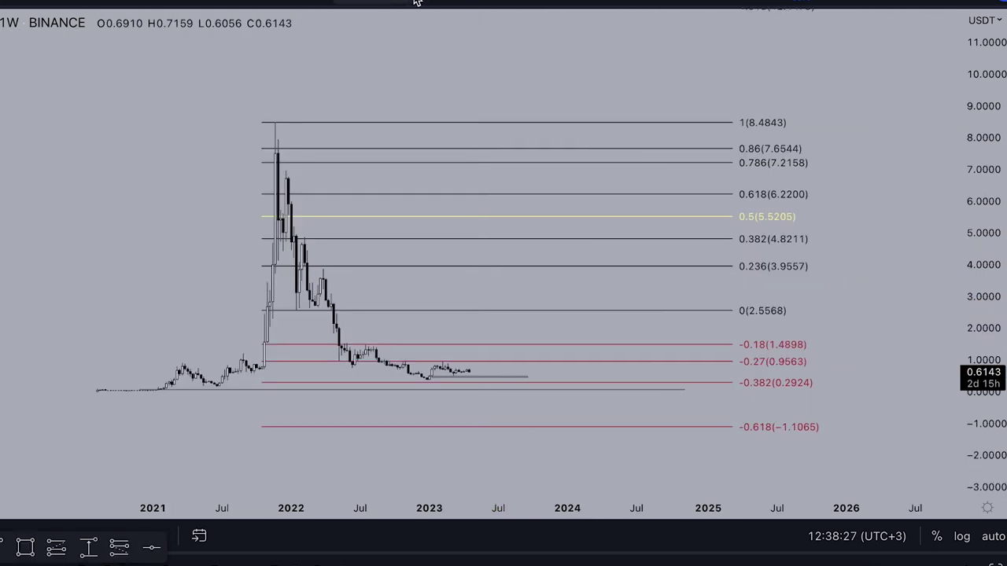
# Add the invite-only Crypto4light ADZ indicator to the chart and close the indicator library.
pyautogui.click(390, 2)
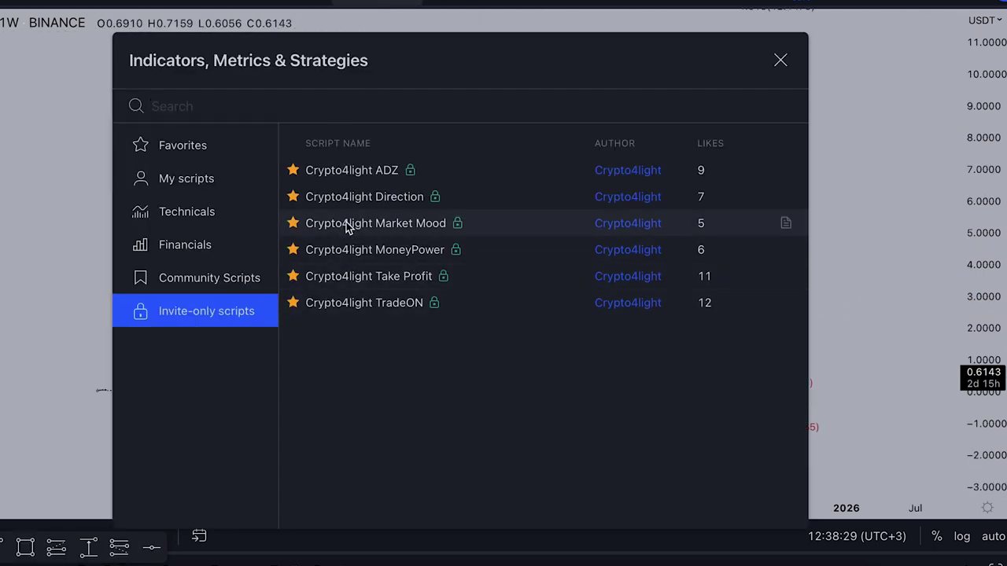
pyautogui.click(364, 172)
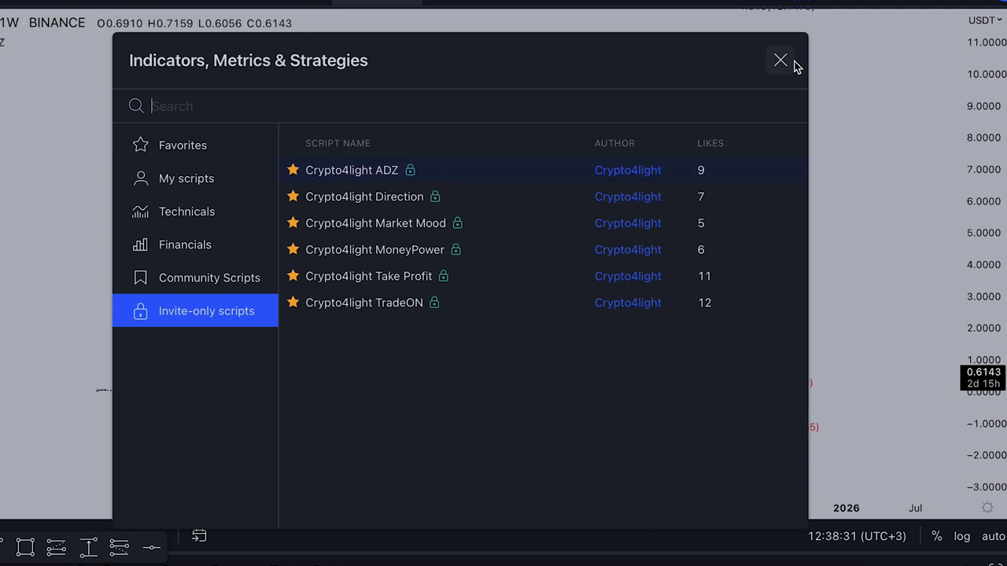
pyautogui.click(780, 60)
# Compare the ADZ indicator's 2021 peaks with the matching price highs on the weekly chart.
pyautogui.scroll(3, 721, 174)
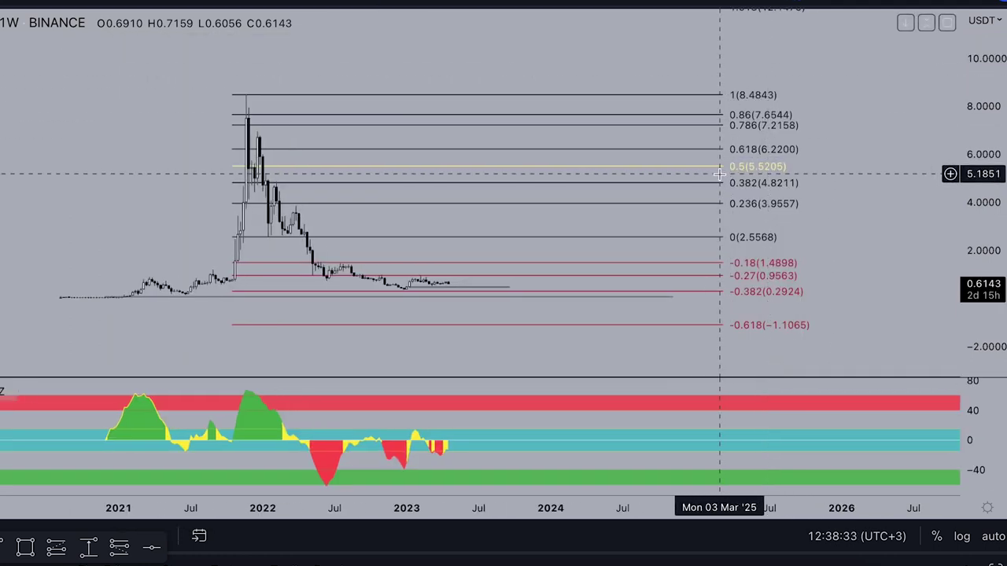
pyautogui.doubleClick(994, 297)
pyautogui.moveTo(912, 243); pyautogui.dragTo(955, 224)
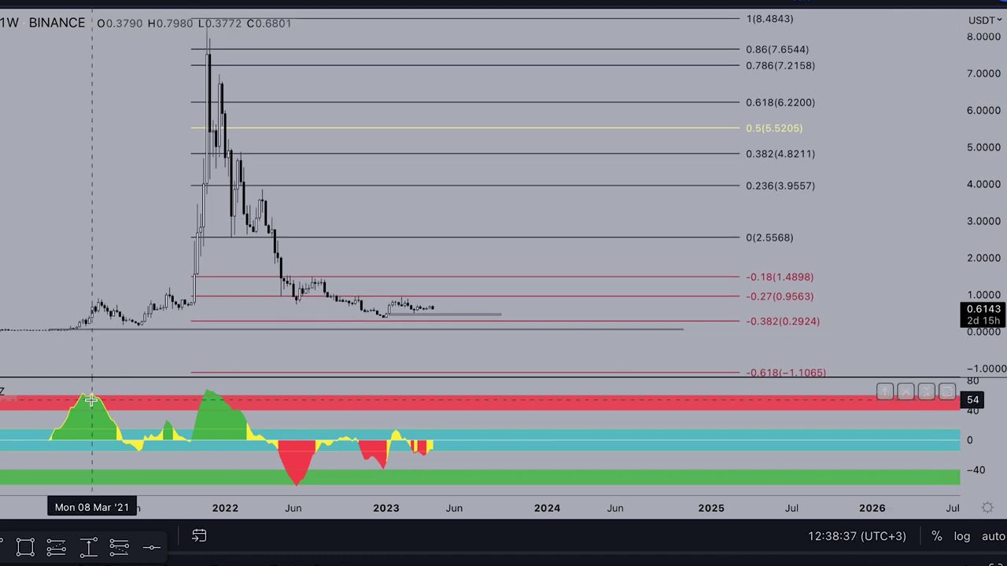
pyautogui.scroll(-2, 88, 312)
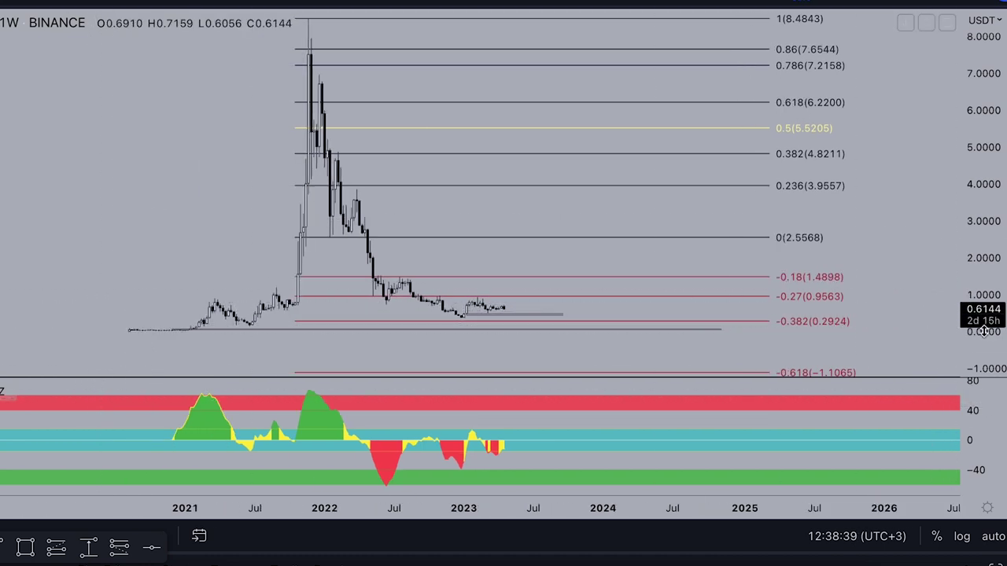
pyautogui.moveTo(985, 333); pyautogui.dragTo(985, 282)
pyautogui.moveTo(96, 178); pyautogui.dragTo(84, 73)
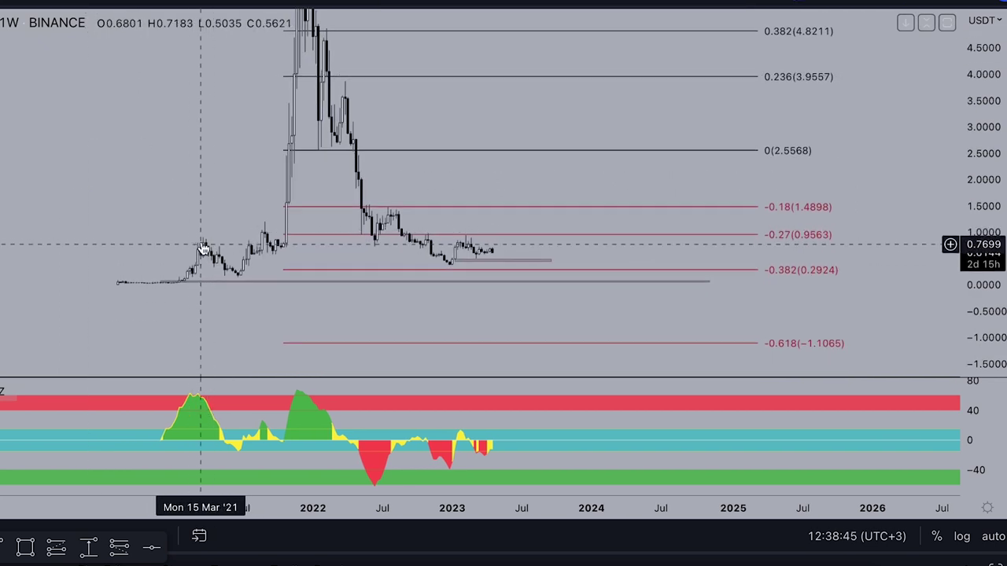
pyautogui.moveTo(227, 132); pyautogui.dragTo(197, 175)
pyautogui.moveTo(991, 147); pyautogui.dragTo(988, 287)
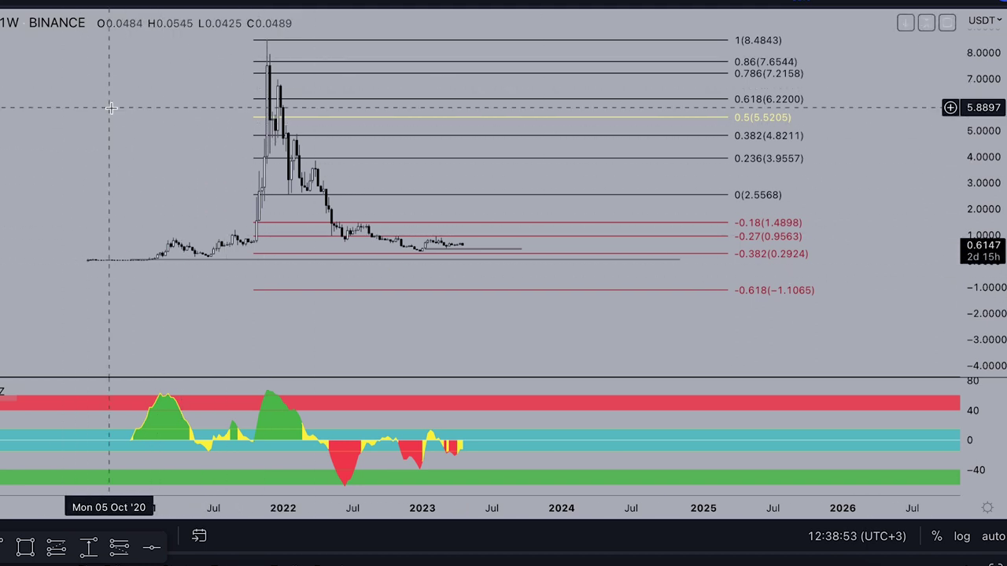
pyautogui.moveTo(176, 205); pyautogui.dragTo(242, 213)
pyautogui.moveTo(976, 323); pyautogui.dragTo(975, 150)
pyautogui.moveTo(190, 197); pyautogui.dragTo(157, 169)
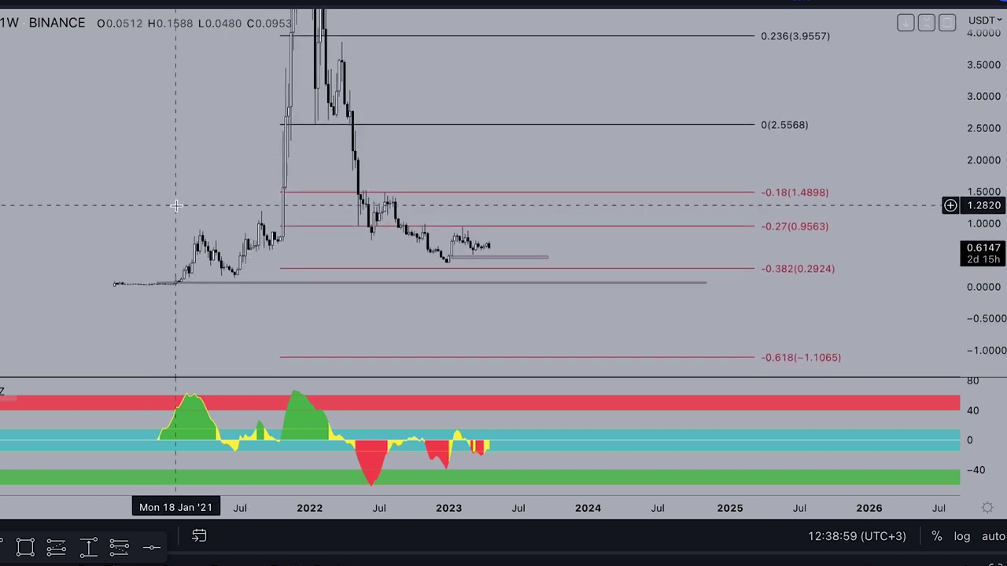
pyautogui.scroll(2, 177, 205)
pyautogui.moveTo(79, 182); pyautogui.dragTo(154, 169)
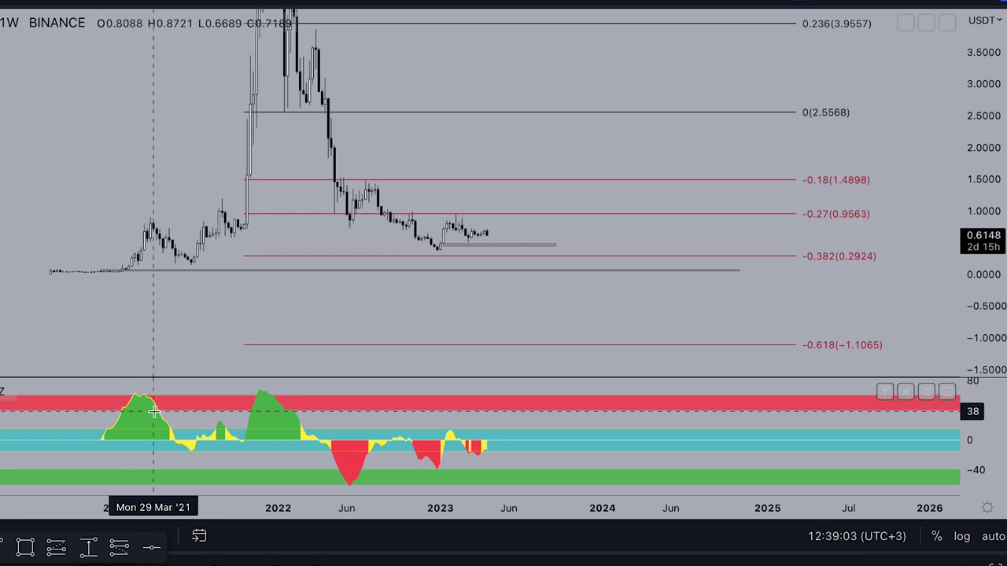
# Mark the two ADZ peaks at the red band with brush strokes, link them with a horizontal stroke, and undo all three.
pyautogui.moveTo(126, 394); pyautogui.dragTo(151, 392)
pyautogui.moveTo(266, 385)
pyautogui.mouseDown()
pyautogui.moveTo(248, 390)
pyautogui.moveTo(281, 386)
pyautogui.mouseUp()
pyautogui.moveTo(136, 388); pyautogui.dragTo(297, 387)
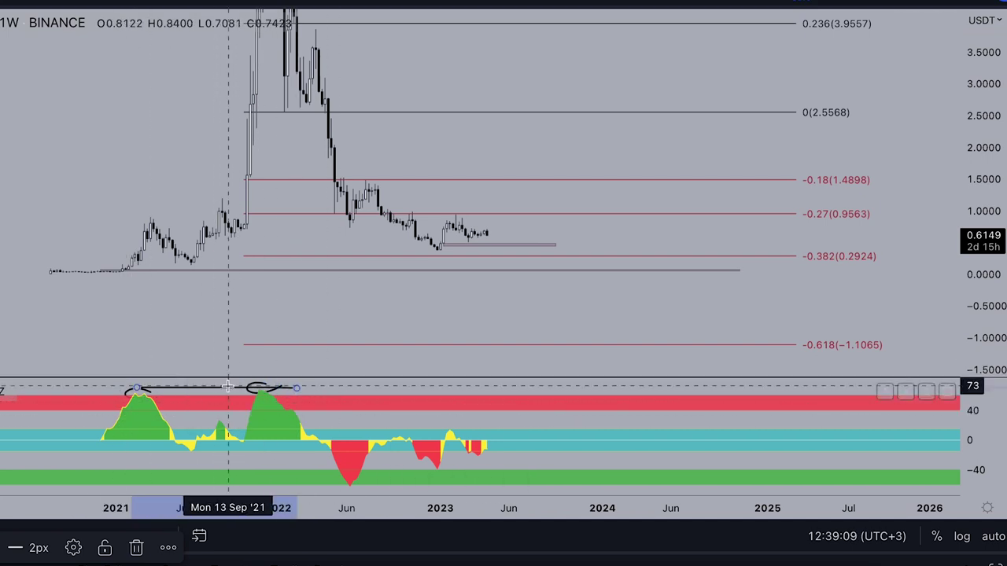
pyautogui.scroll(3, 362, 472)
pyautogui.click(637, 3)
pyautogui.click(637, 2)
pyautogui.click(637, 3)
# Draw a rising trend line on the ADZ pane from the 13 Jun '22 low along the December 2022 low to 30 Oct '23.
pyautogui.scroll(-2, 375, 266)
pyautogui.moveTo(967, 266); pyautogui.dragTo(966, 172)
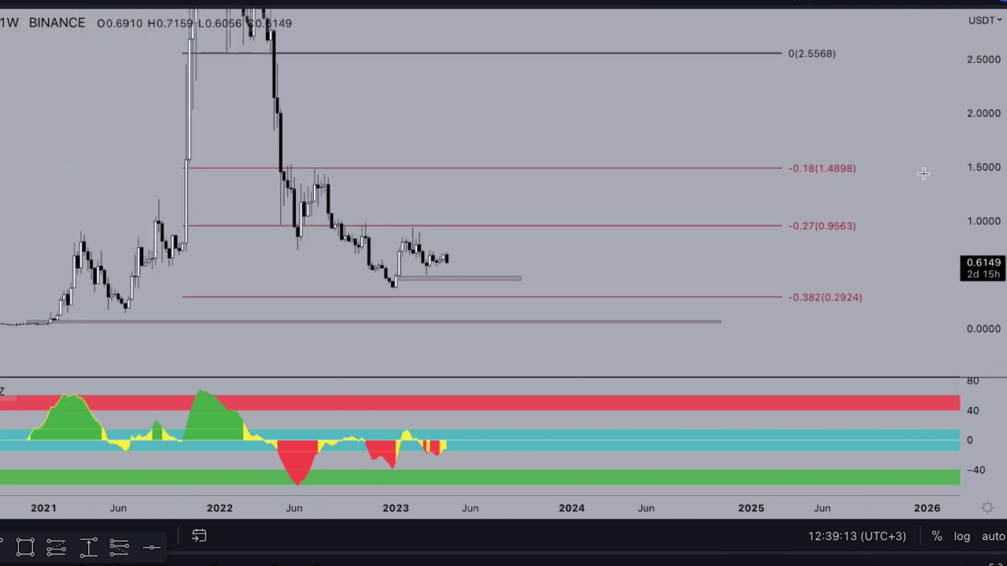
pyautogui.moveTo(79, 170); pyautogui.dragTo(141, 98)
pyautogui.scroll(3, 315, 211)
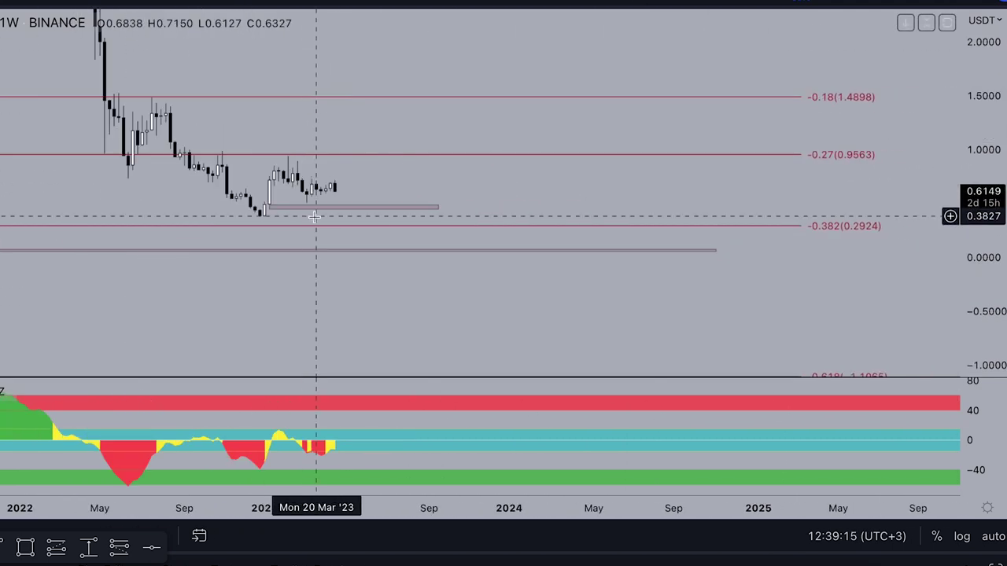
pyautogui.moveTo(160, 206); pyautogui.dragTo(394, 183)
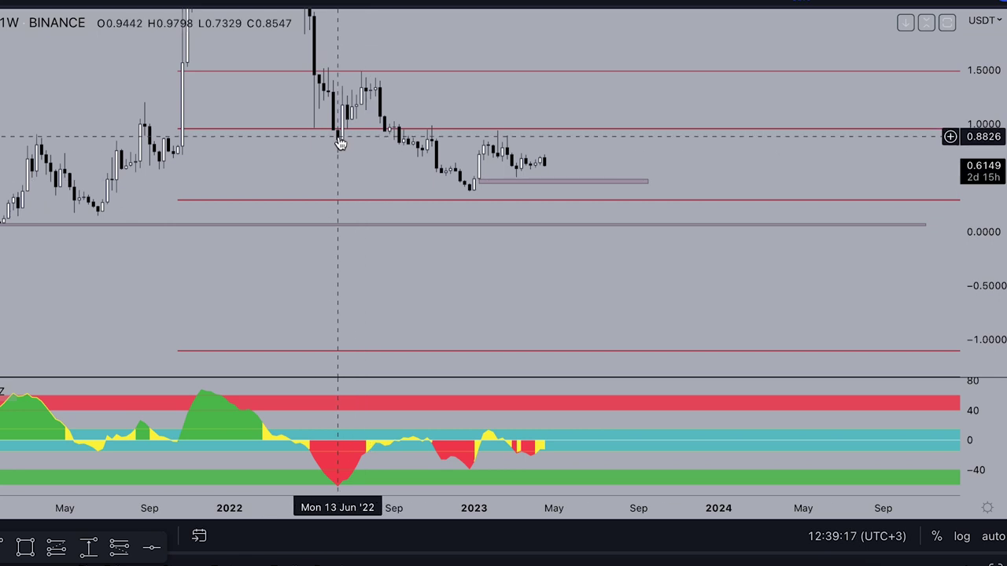
pyautogui.scroll(2, 335, 149)
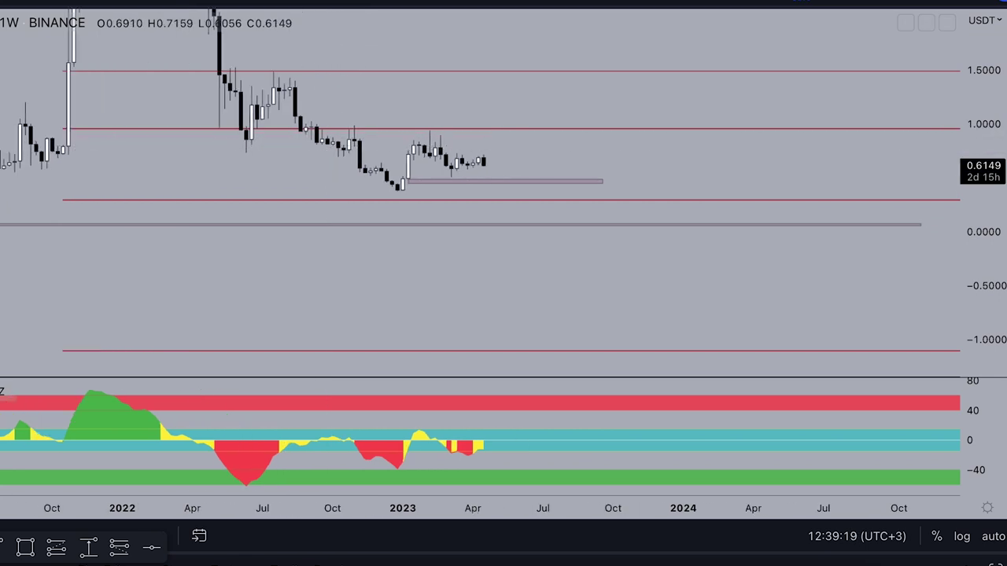
pyautogui.click(246, 489)
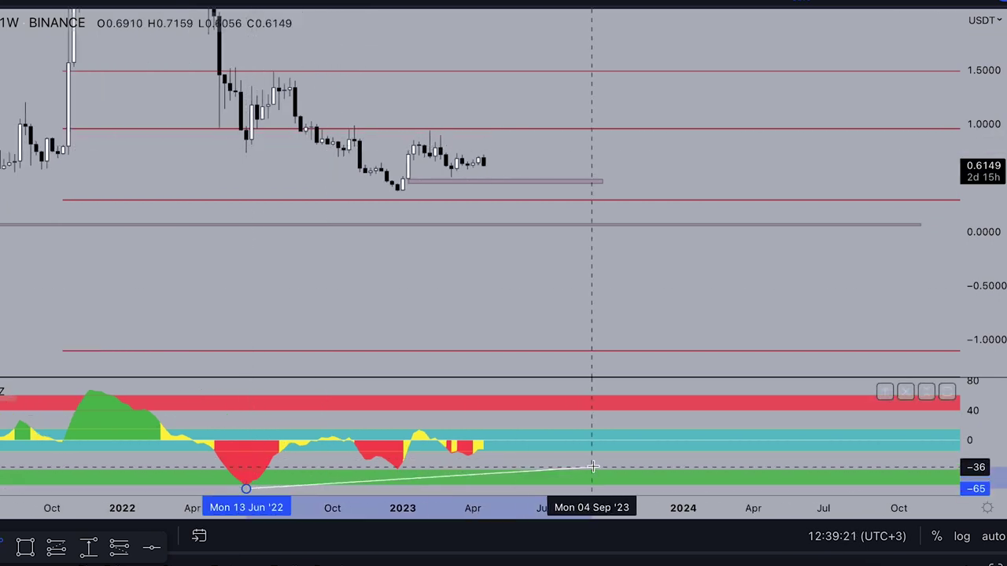
pyautogui.click(634, 441)
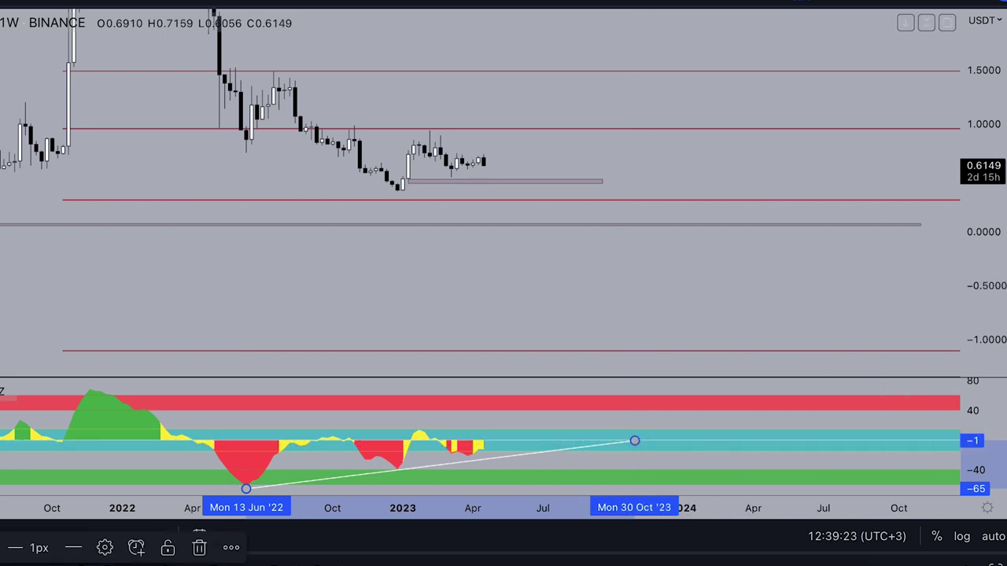
pyautogui.click(230, 144)
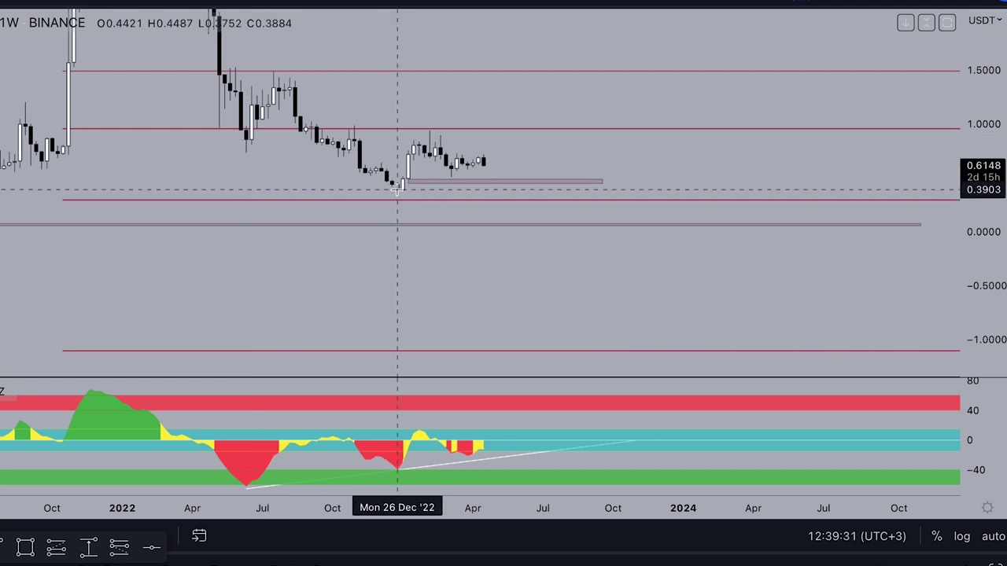
# Sketch a price drop to the -0.382 level and a falling line under the 2022 lows, and undo these divergence drawings.
pyautogui.moveTo(483, 159); pyautogui.dragTo(497, 191)
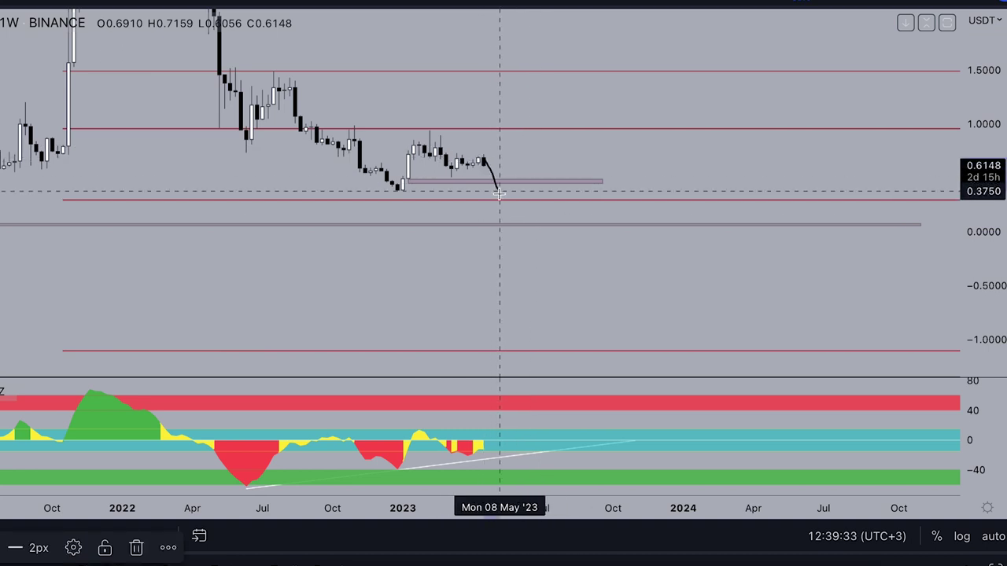
pyautogui.moveTo(249, 155); pyautogui.dragTo(542, 212)
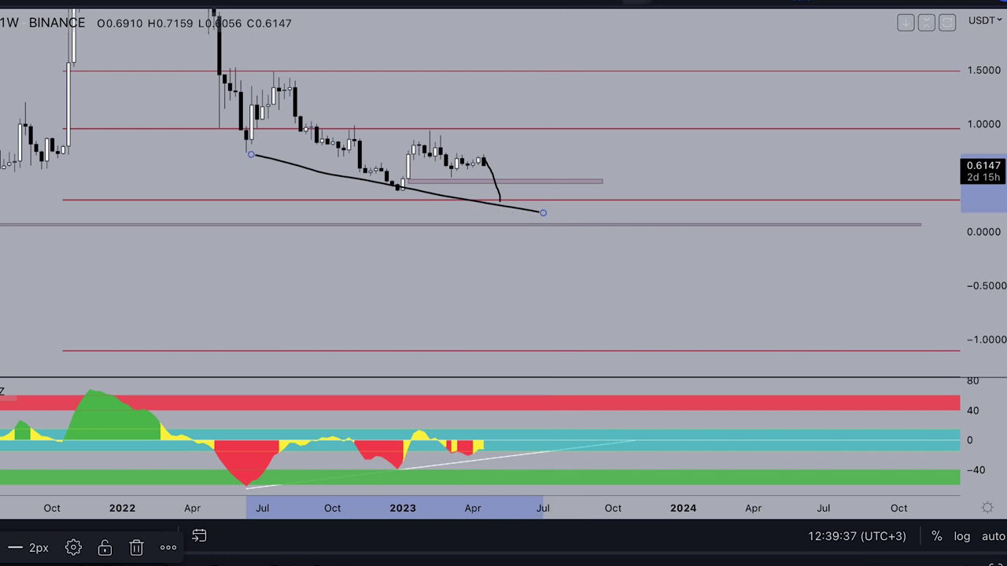
pyautogui.click(630, 5)
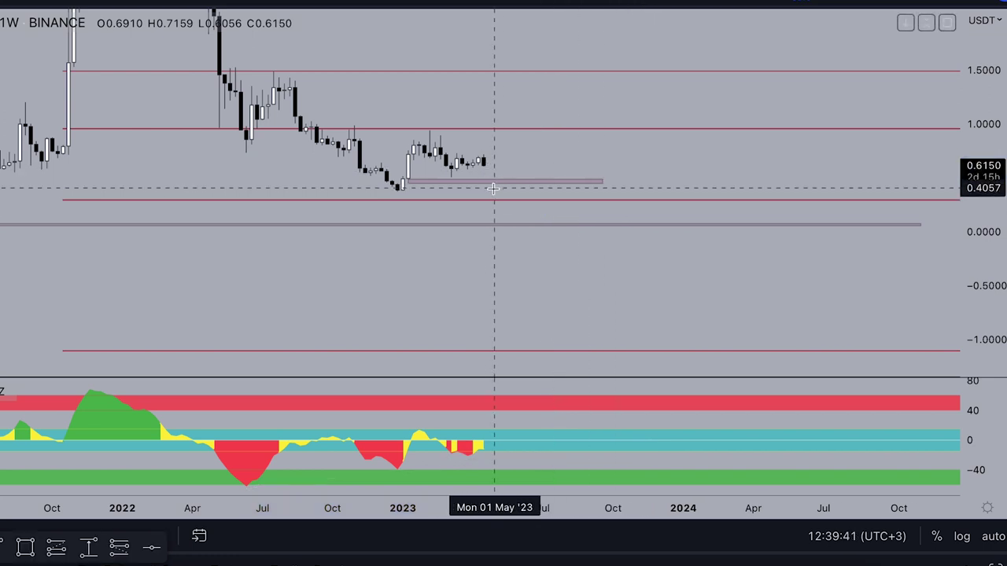
# Examine the Direction indicator's green signal against the weekly candles around January 2023.
pyautogui.scroll(-2, 252, 173)
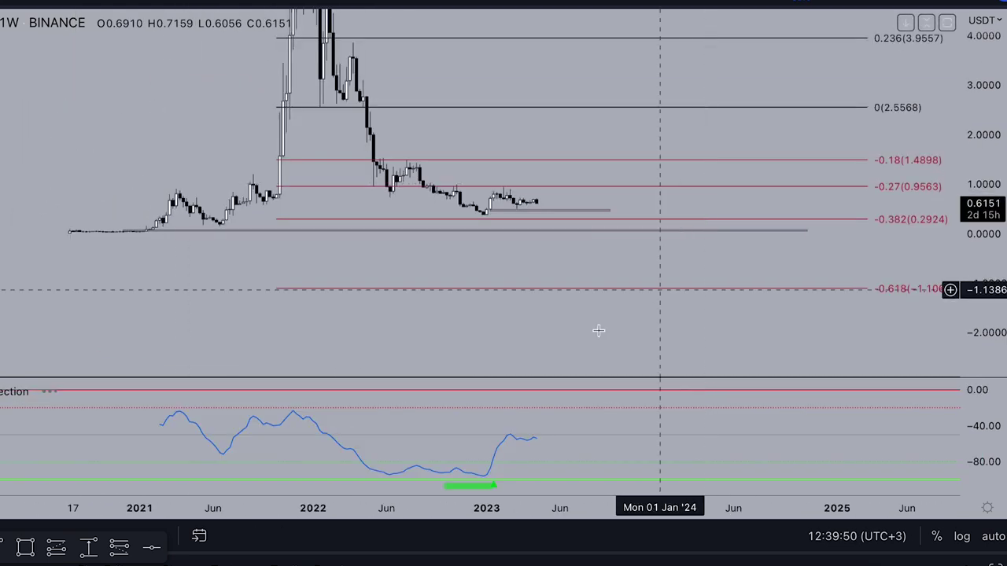
pyautogui.scroll(3, 338, 449)
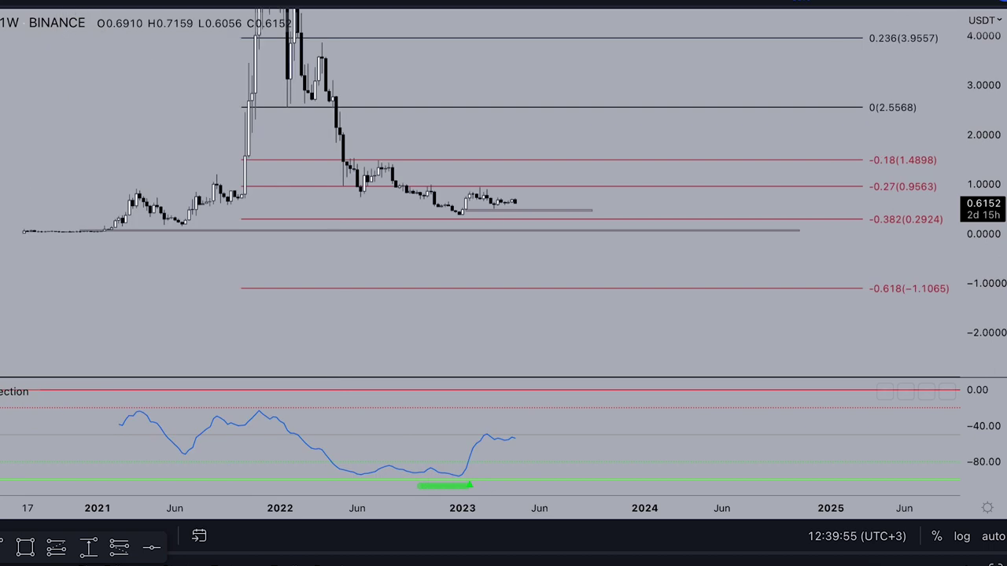
pyautogui.moveTo(130, 127); pyautogui.dragTo(265, 258)
pyautogui.moveTo(1004, 365); pyautogui.dragTo(1004, 179)
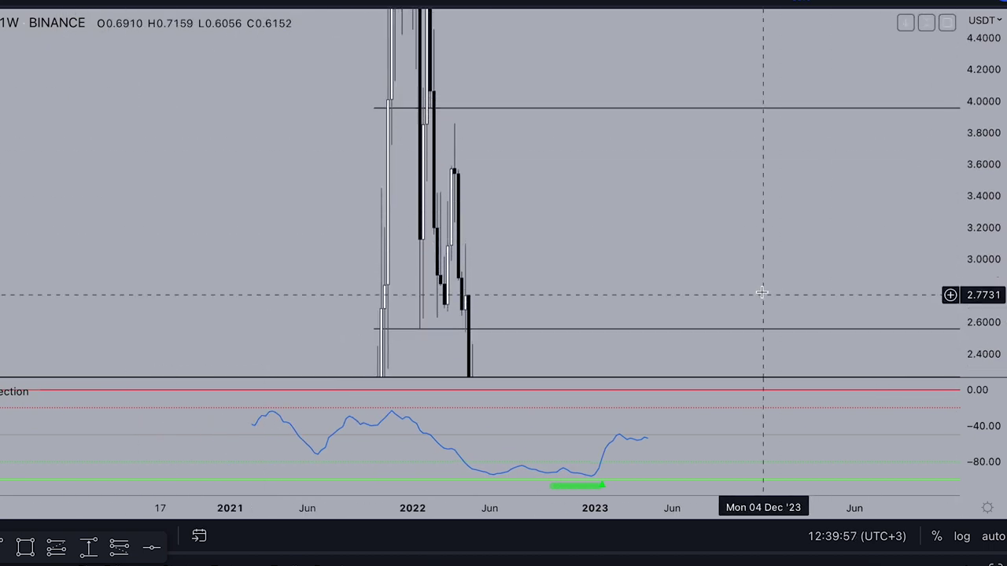
pyautogui.moveTo(771, 279); pyautogui.dragTo(732, 74)
pyautogui.scroll(3, 668, 213)
pyautogui.moveTo(625, 239); pyautogui.dragTo(659, 36)
pyautogui.moveTo(1006, 283); pyautogui.dragTo(1000, 35)
pyautogui.scroll(4, 826, 197)
pyautogui.moveTo(873, 208); pyautogui.dragTo(842, 114)
pyautogui.moveTo(985, 205); pyautogui.dragTo(984, 299)
pyautogui.scroll(3, 694, 207)
pyautogui.moveTo(694, 207); pyautogui.dragTo(814, 252)
pyautogui.scroll(2, 814, 252)
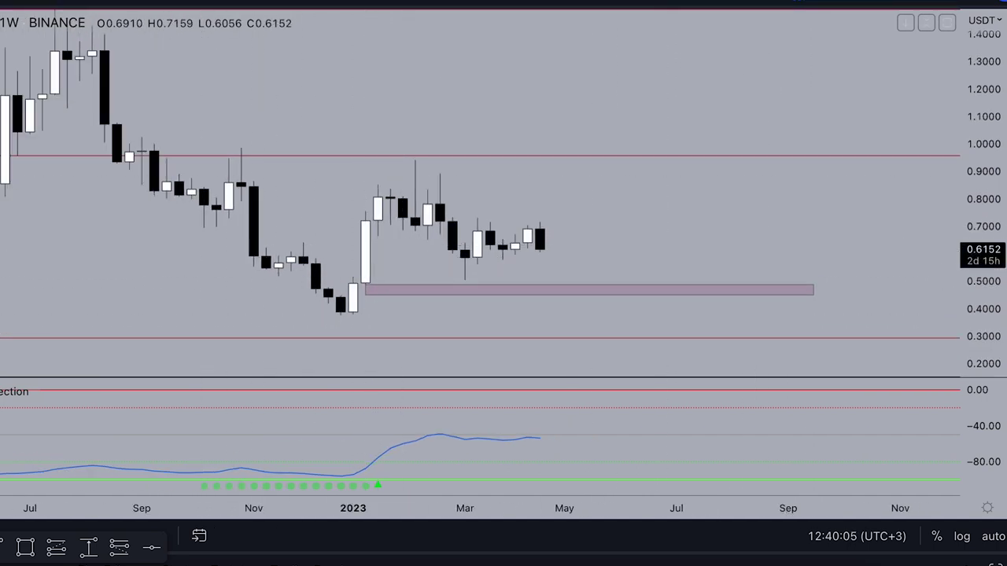
pyautogui.click(89, 547)
pyautogui.click(378, 235)
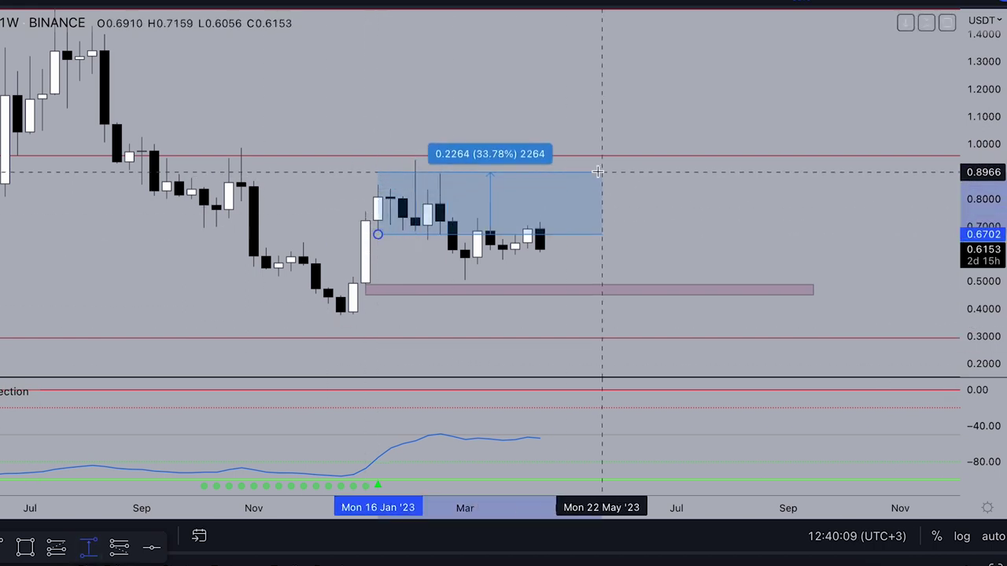
pyautogui.press('Escape')
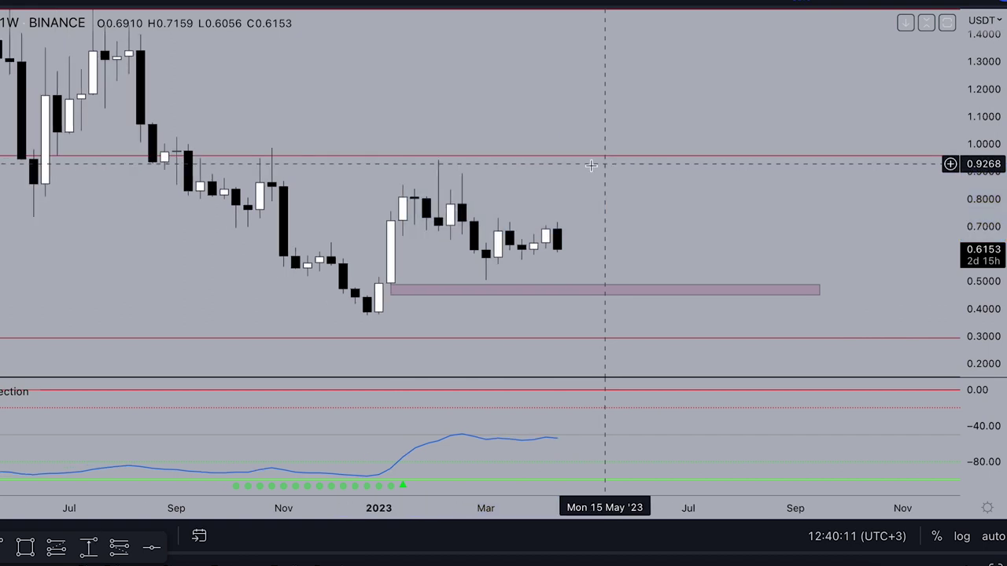
# Switch the chart to the 1D timeframe and measure the price range from 5 Jan '23 at about 0.42 up to about 0.94.
pyautogui.click(223, 3)
pyautogui.scroll(-5, 322, 269)
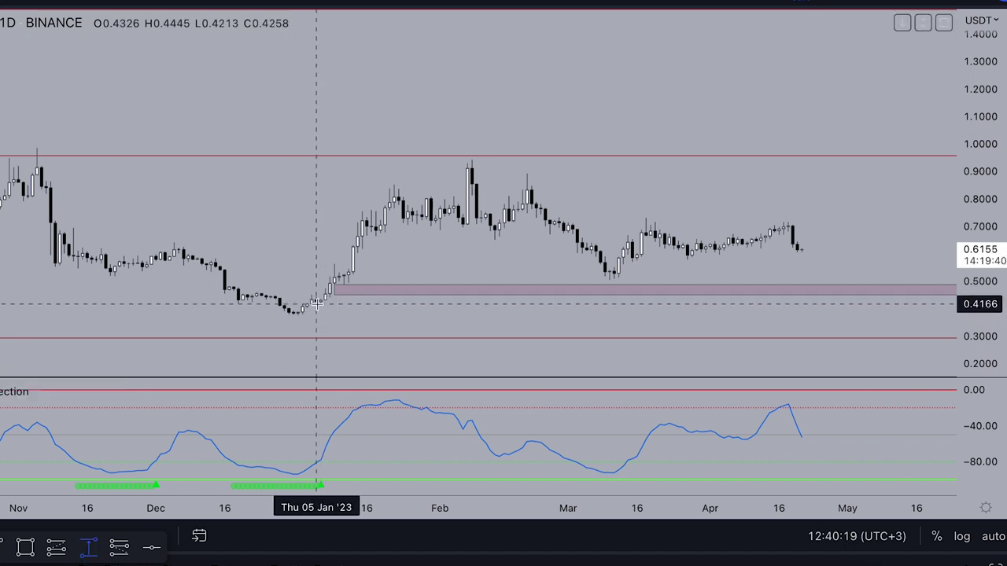
pyautogui.click(316, 304)
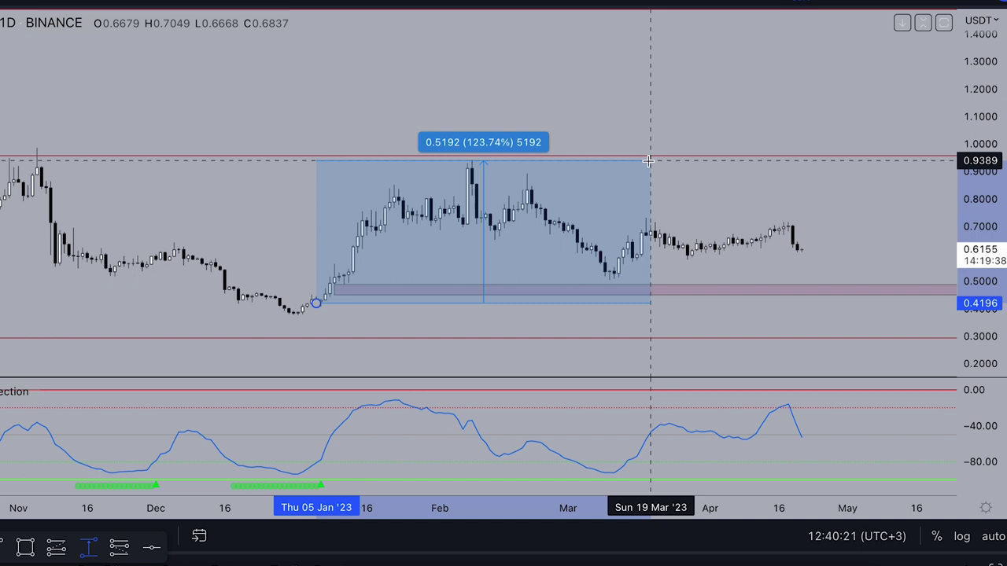
pyautogui.click(647, 161)
pyautogui.hscroll(-5, 648, 163)
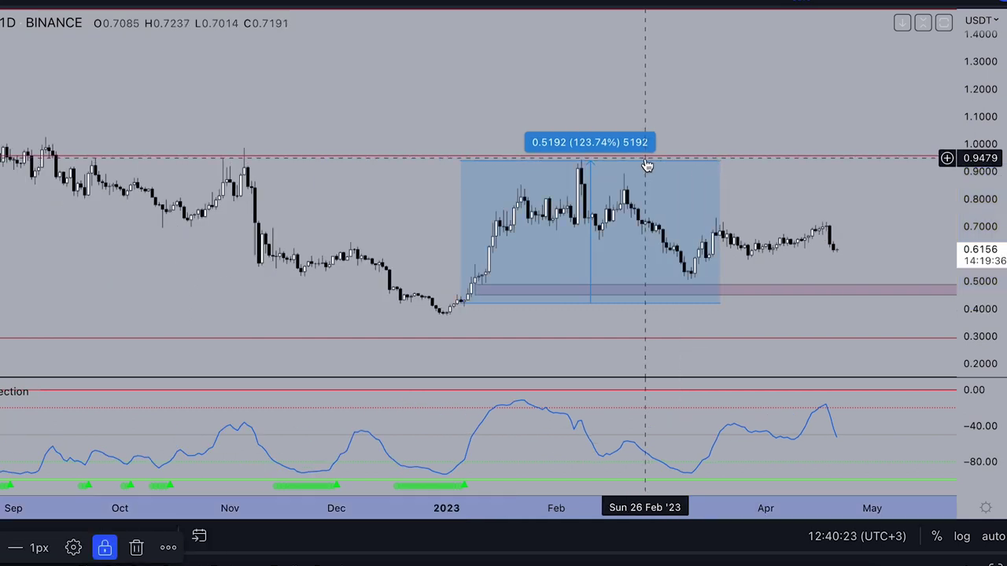
# Delete the price range measurement over the January–March 2023 candles.
pyautogui.click(646, 163)
pyautogui.press('super+z')
pyautogui.click(652, 169)
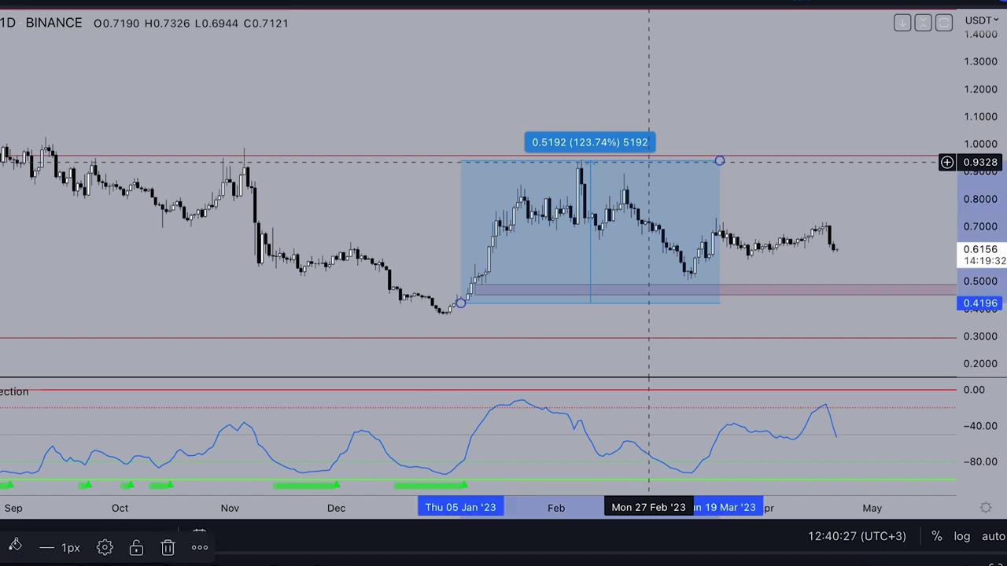
pyautogui.press('Delete')
# Handwrite "100" in the empty area above the candles and undo its strokes.
pyautogui.scroll(-4, 649, 126)
pyautogui.moveTo(663, 120); pyautogui.dragTo(465, 157)
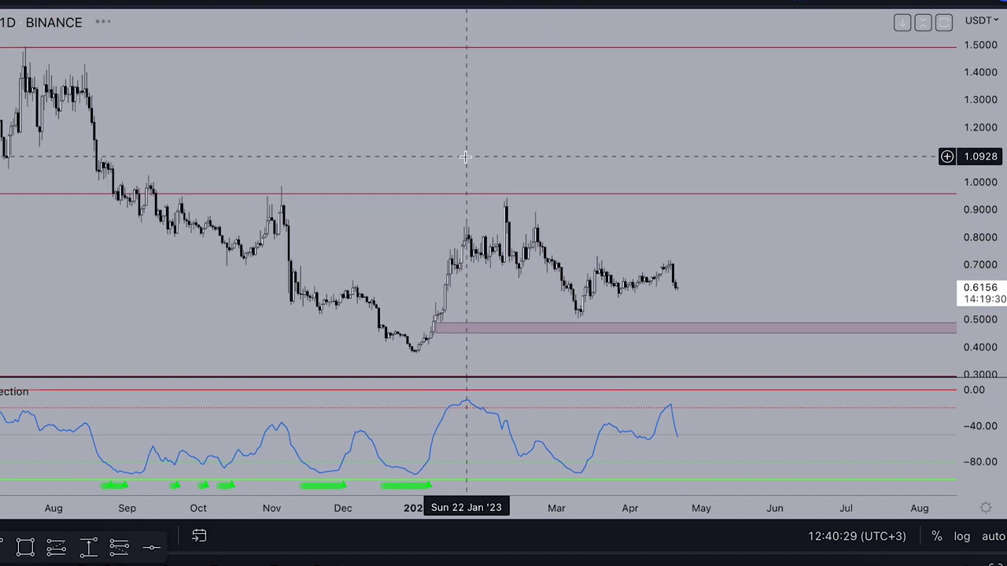
pyautogui.scroll(-3, 465, 157)
pyautogui.scroll(3, 254, 191)
pyautogui.click(120, 548)
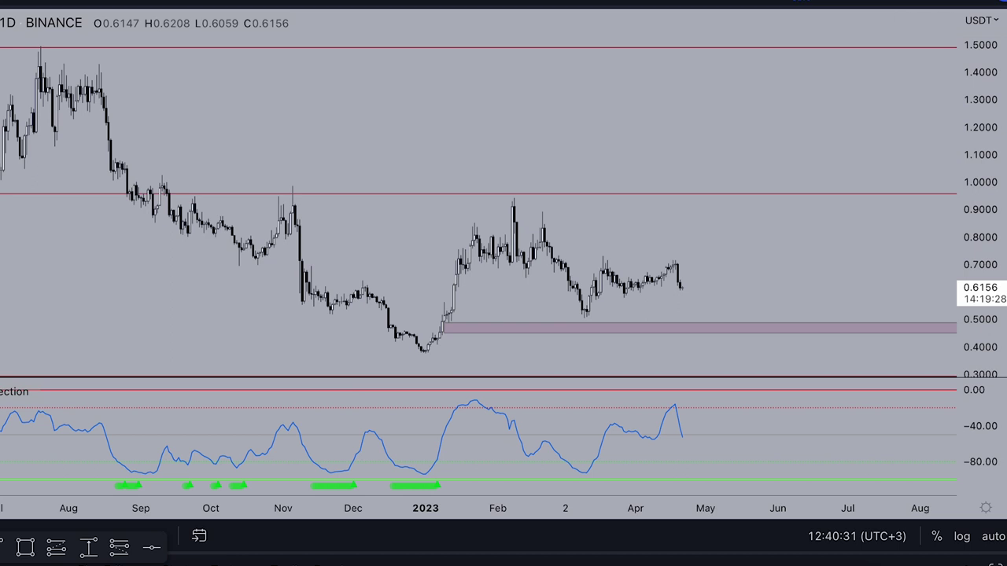
pyautogui.moveTo(290, 146); pyautogui.dragTo(309, 198)
pyautogui.moveTo(398, 110); pyautogui.dragTo(392, 118)
pyautogui.moveTo(477, 106); pyautogui.dragTo(469, 136)
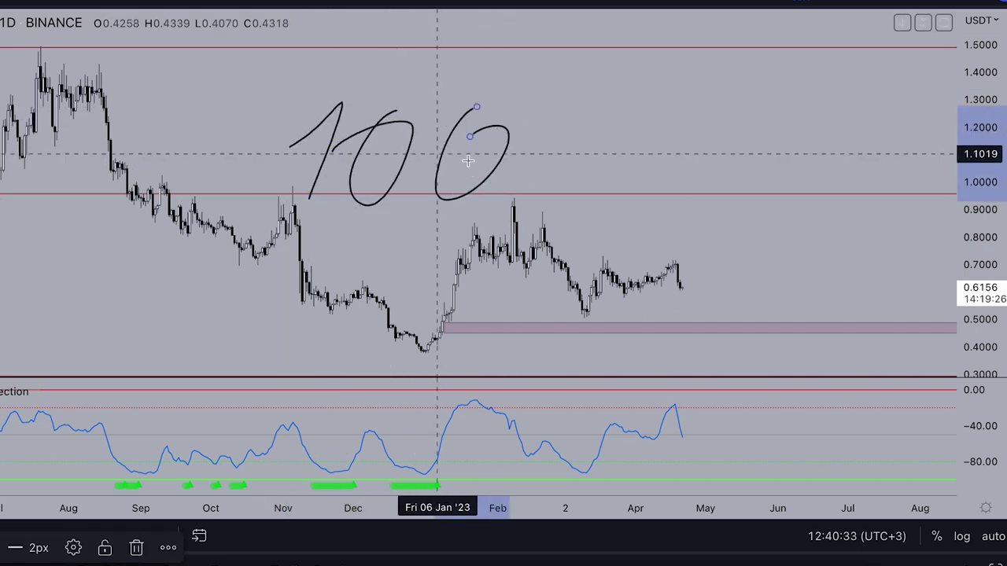
pyautogui.hotkey('ctrl', 'z')
pyautogui.hotkey('ctrl', 'z')
pyautogui.hotkey('ctrl', 'z')
# Handwrite "X2" in the empty area above the candles and undo its strokes.
pyautogui.moveTo(332, 79); pyautogui.dragTo(423, 179)
pyautogui.moveTo(426, 85); pyautogui.dragTo(325, 194)
pyautogui.moveTo(513, 135)
pyautogui.mouseDown()
pyautogui.moveTo(521, 68)
pyautogui.moveTo(585, 188)
pyautogui.mouseUp()
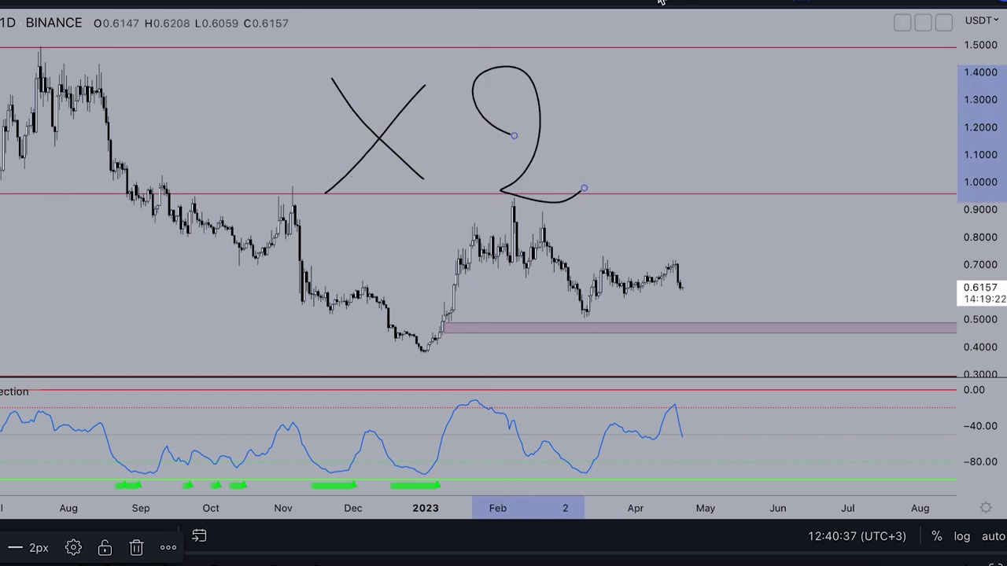
pyautogui.click(645, 2)
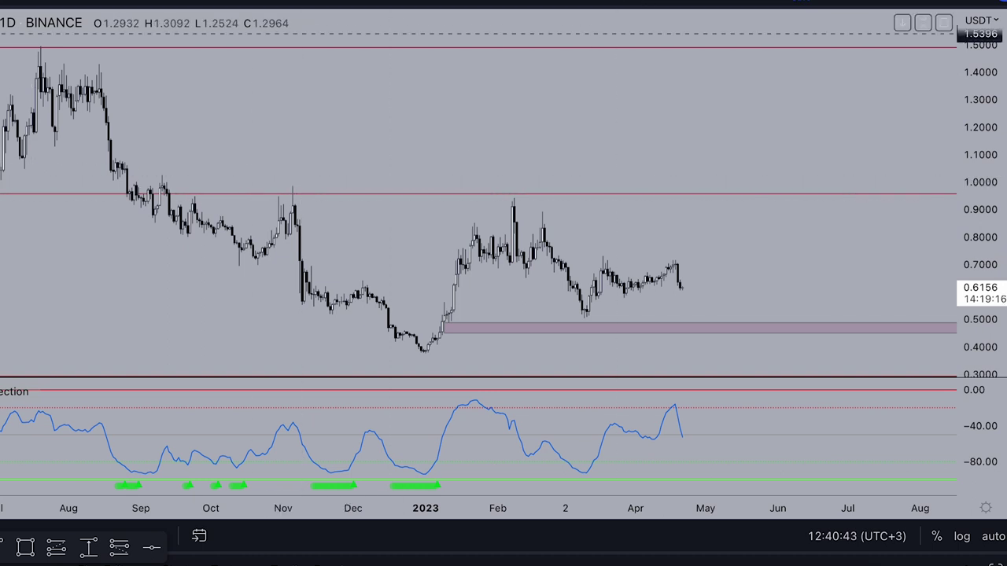
# Switch the chart to the 1W timeframe.
pyautogui.scroll(-3, 940, 209)
pyautogui.moveTo(977, 208); pyautogui.dragTo(978, 327)
pyautogui.scroll(-2, 831, 206)
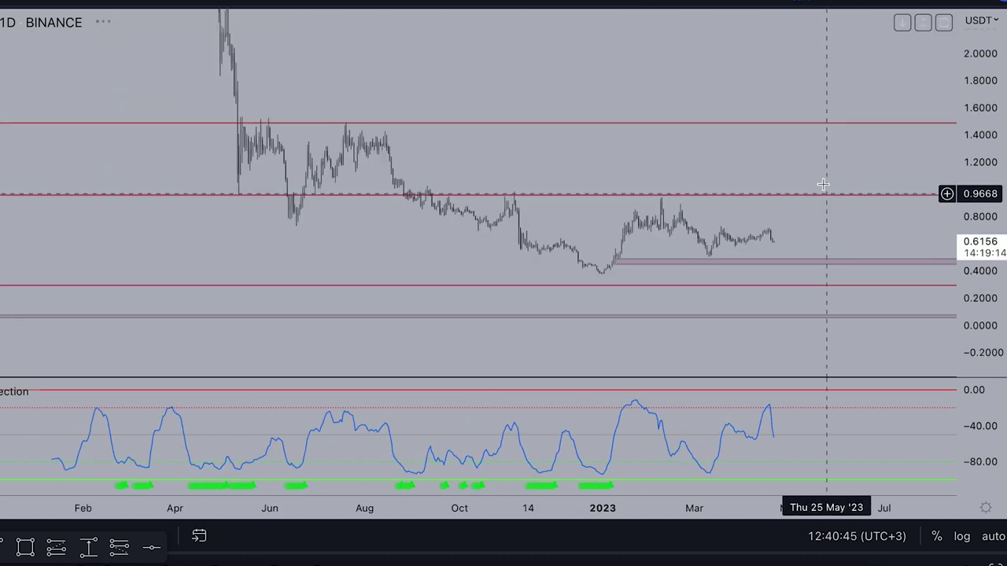
pyautogui.moveTo(815, 174); pyautogui.dragTo(600, 189)
pyautogui.scroll(-1, 602, 189)
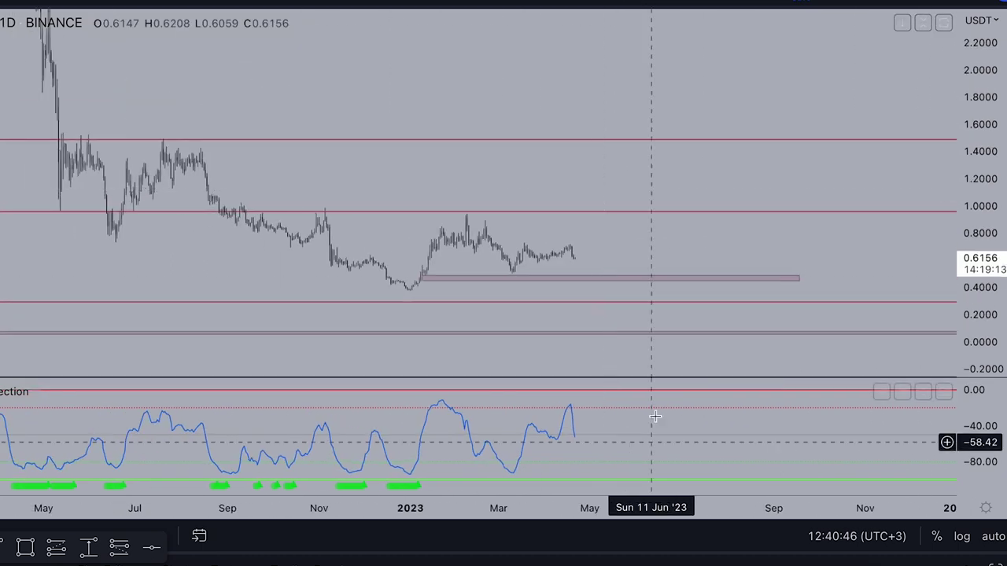
pyautogui.click(245, 3)
pyautogui.scroll(3, 559, 419)
# Sketch a falling continuation of the Direction line and a matching price drop from the latest weekly candle to the -0.382 level.
pyautogui.moveTo(428, 472); pyautogui.dragTo(342, 443)
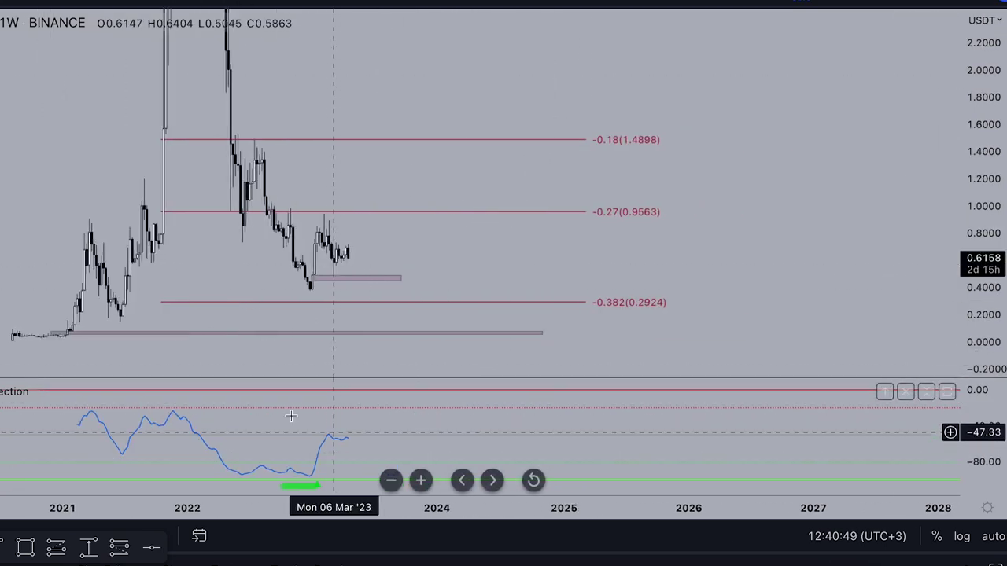
pyautogui.scroll(3, 308, 443)
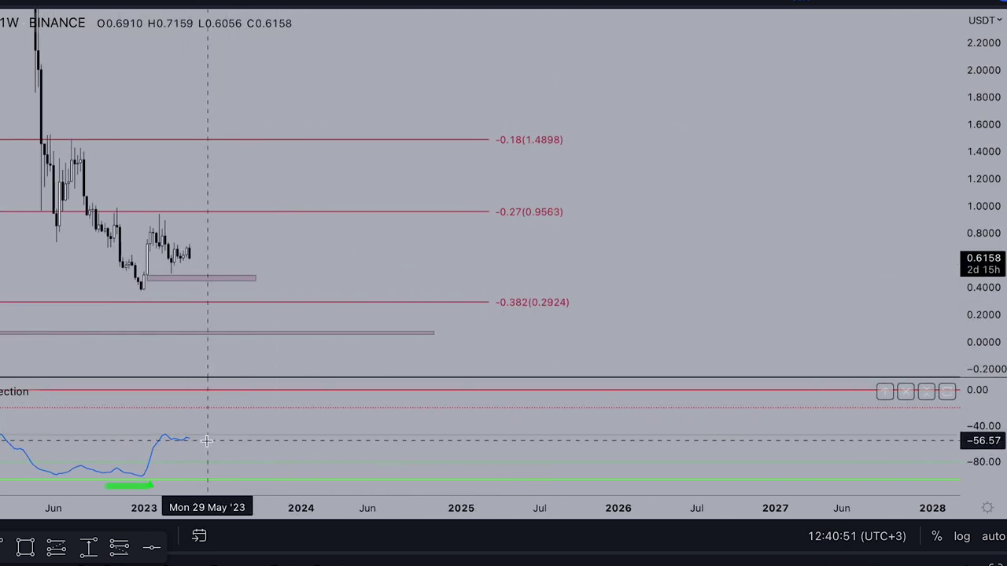
pyautogui.scroll(-1, 195, 437)
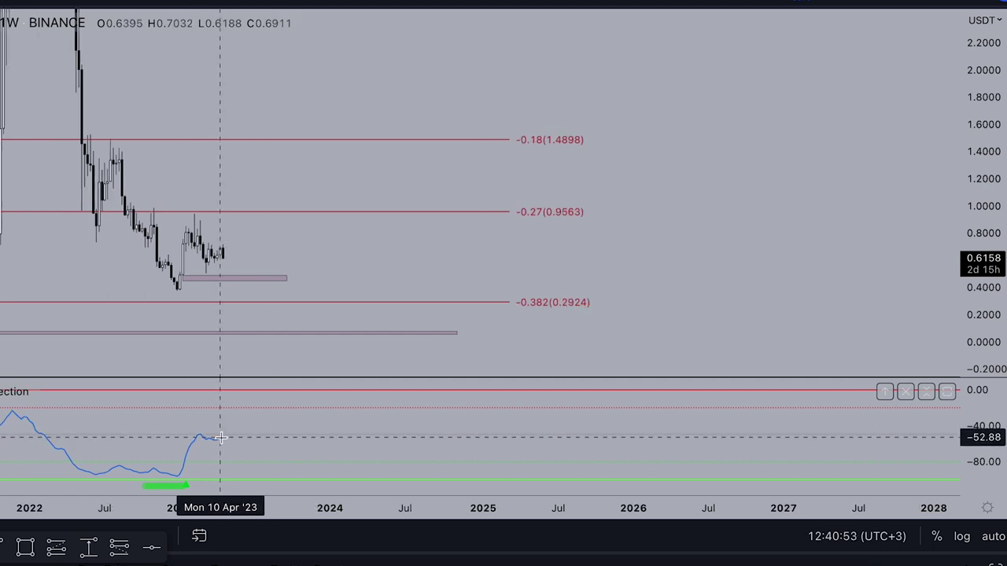
pyautogui.moveTo(222, 438); pyautogui.dragTo(234, 463)
pyautogui.moveTo(223, 248); pyautogui.dragTo(245, 304)
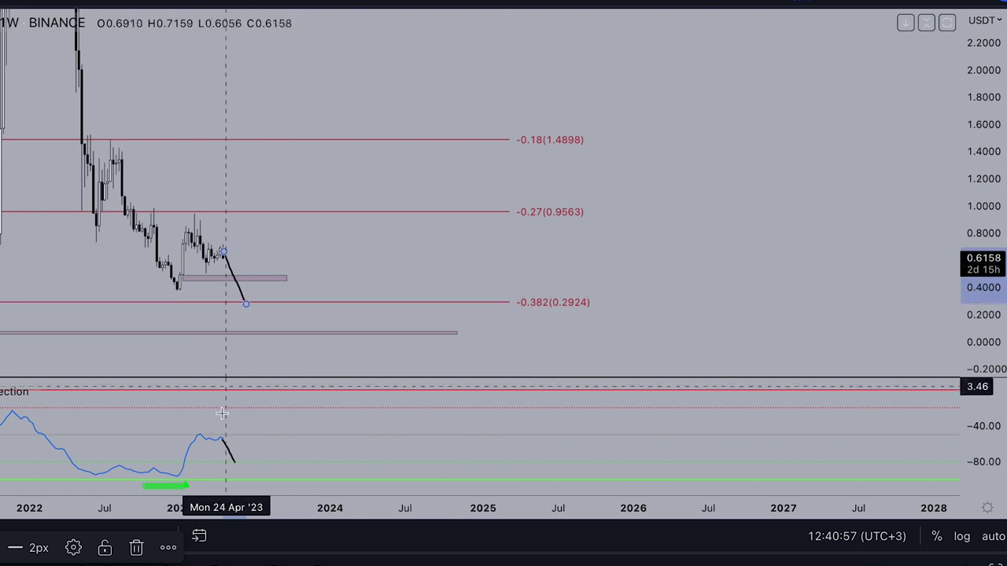
# Sketch a rising continuation of the Direction line and a price rise to the -0.18 level, and remove the sketched paths.
pyautogui.moveTo(222, 438); pyautogui.dragTo(257, 405)
pyautogui.moveTo(223, 252); pyautogui.dragTo(321, 137)
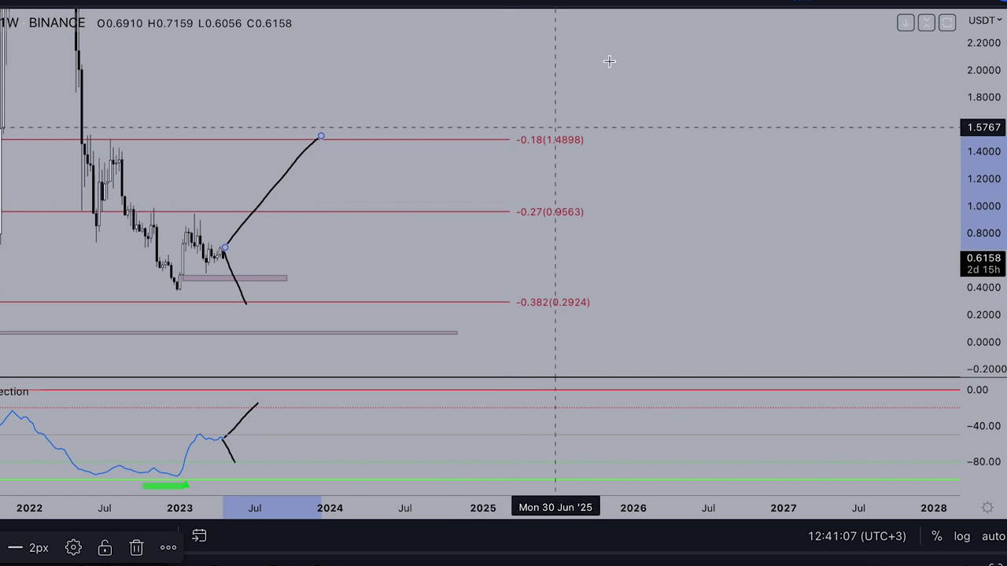
pyautogui.press('Delete')
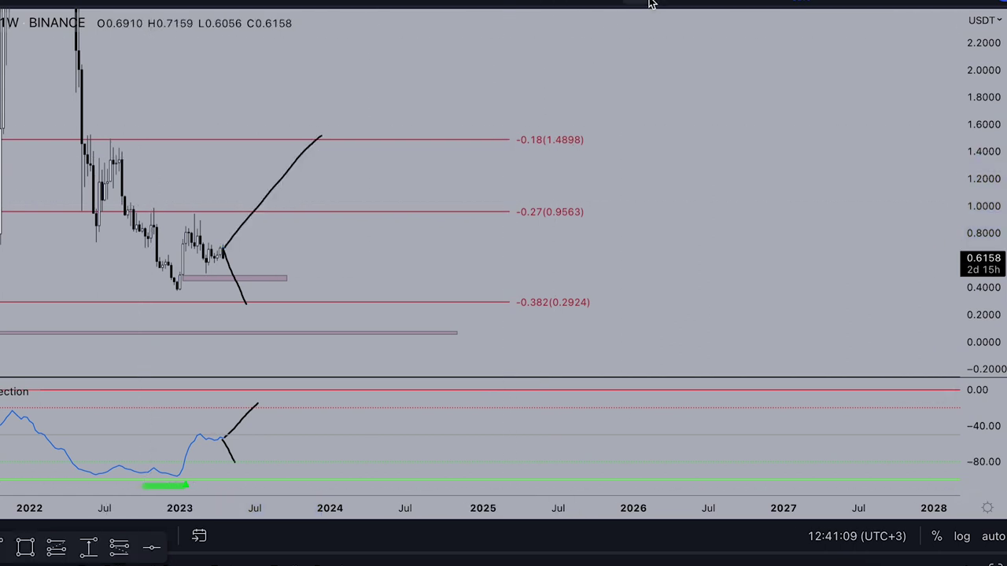
# Switch the chart to the 1M timeframe.
pyautogui.scroll(-2, 409, 218)
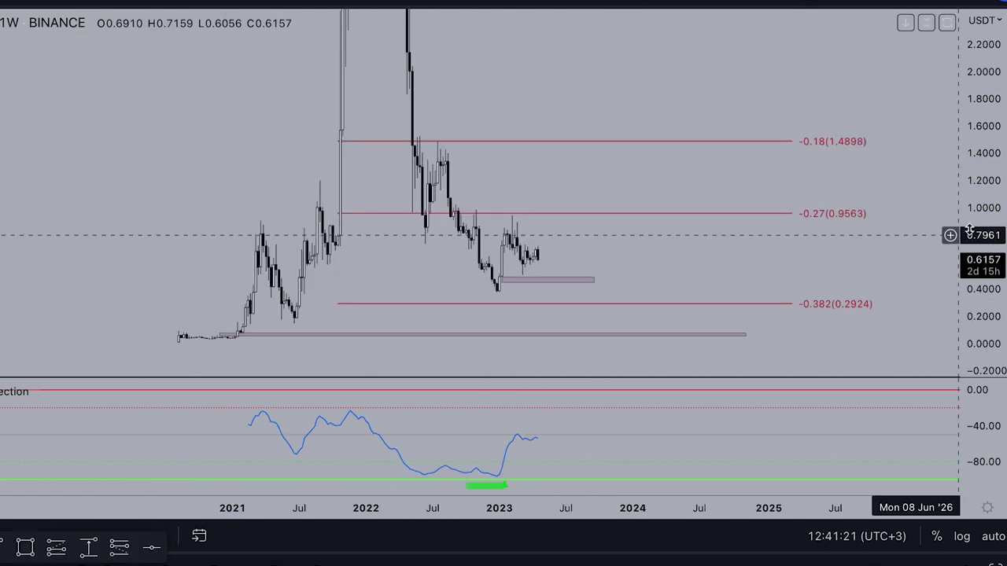
pyautogui.moveTo(970, 230); pyautogui.dragTo(970, 294)
pyautogui.scroll(2, 678, 238)
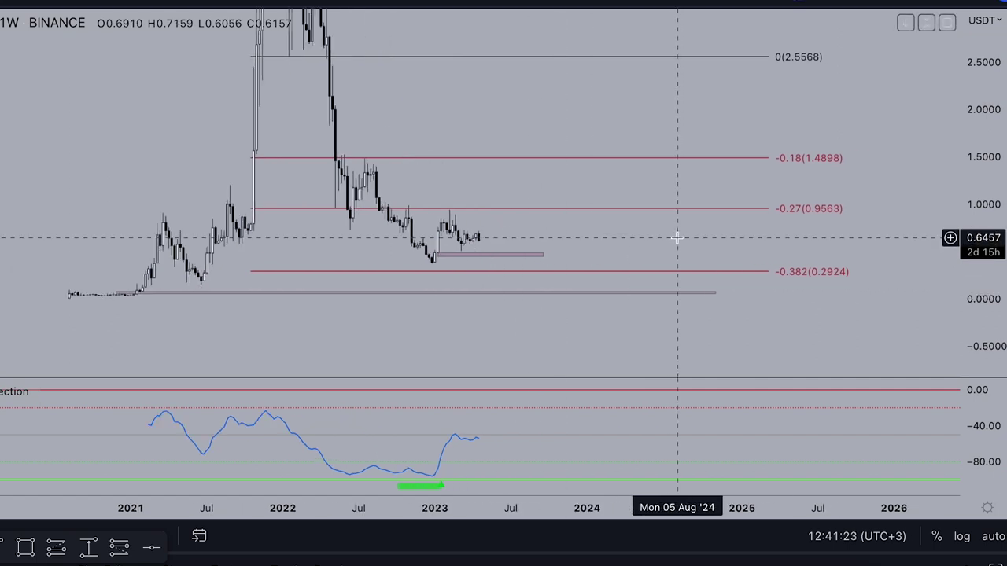
pyautogui.moveTo(678, 238); pyautogui.dragTo(672, 262)
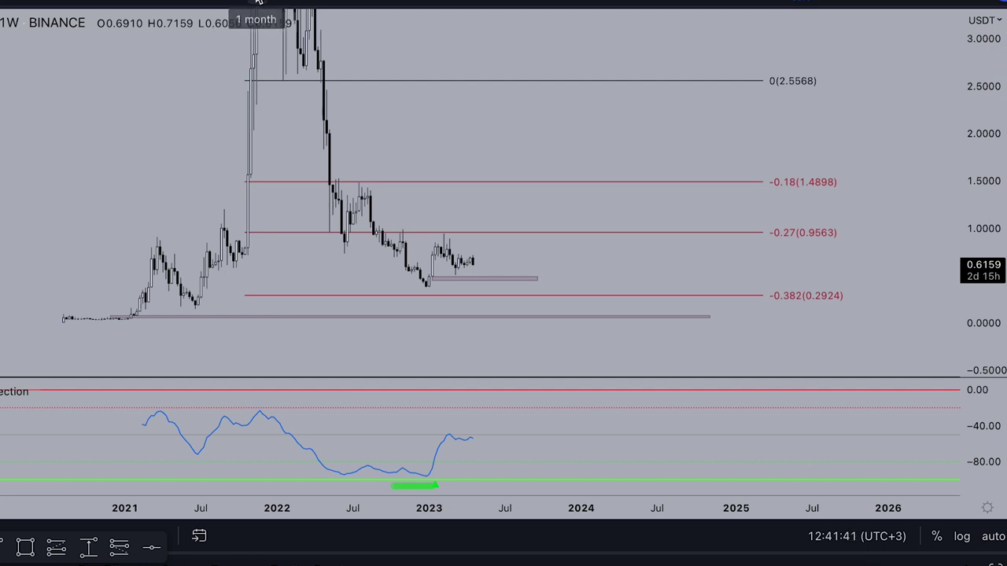
pyautogui.click(258, 1)
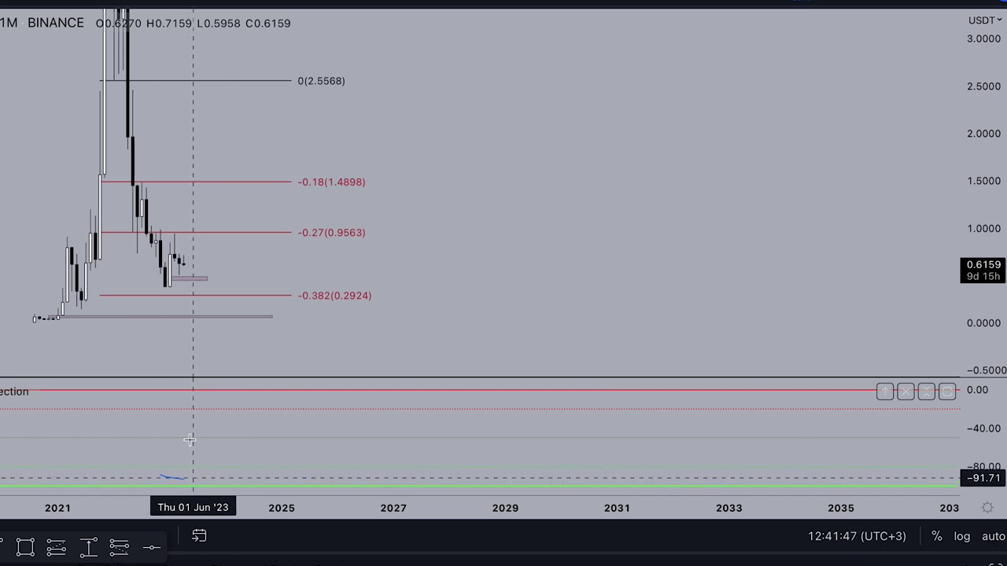
# Sketch a monthly price drop to -0.382 with a rebound to -0.18, and undo the rebound and the curve on the Direction pane.
pyautogui.moveTo(182, 266); pyautogui.dragTo(192, 295)
pyautogui.moveTo(189, 479); pyautogui.dragTo(212, 484)
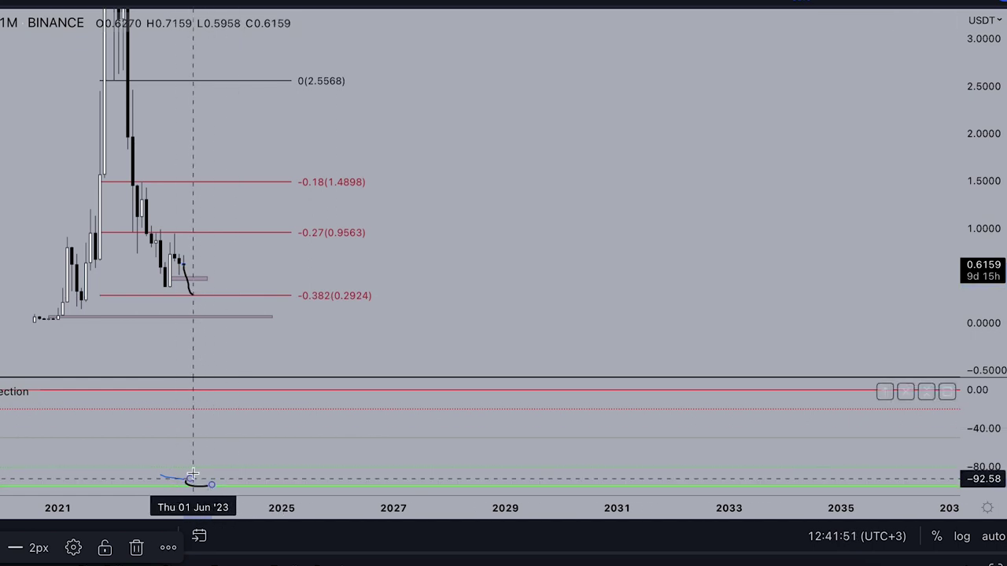
pyautogui.click(650, 3)
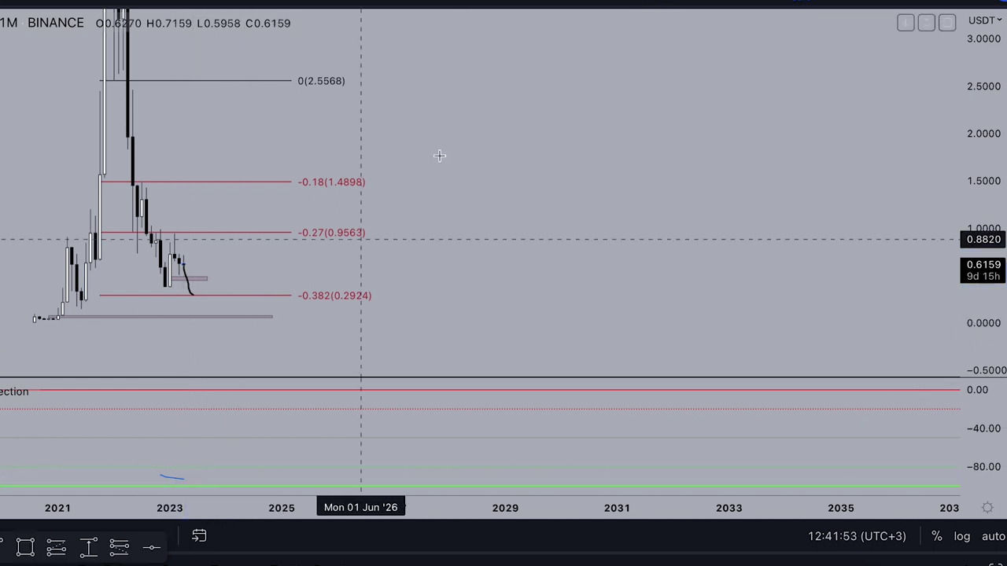
pyautogui.moveTo(187, 292); pyautogui.dragTo(285, 177)
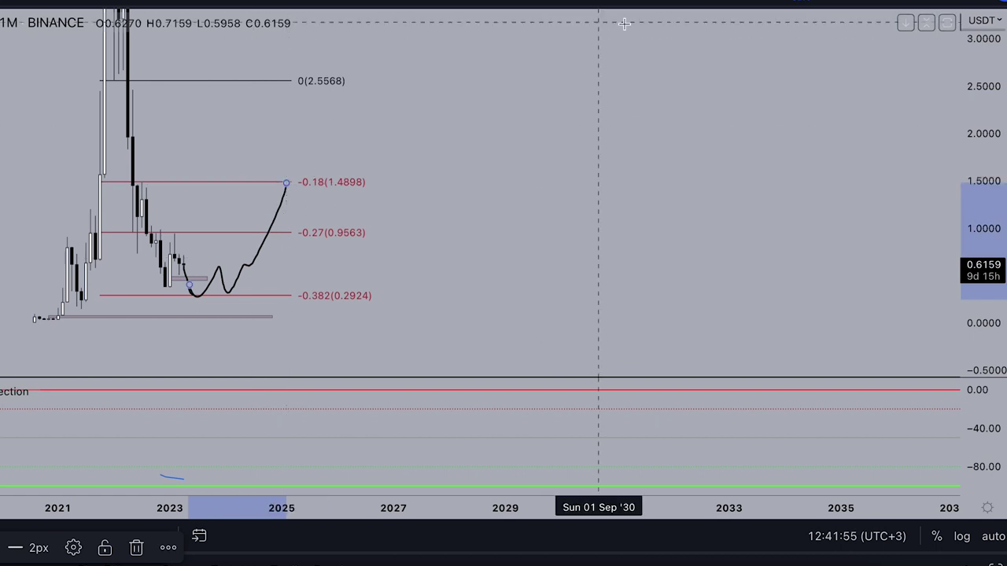
pyautogui.press('Delete')
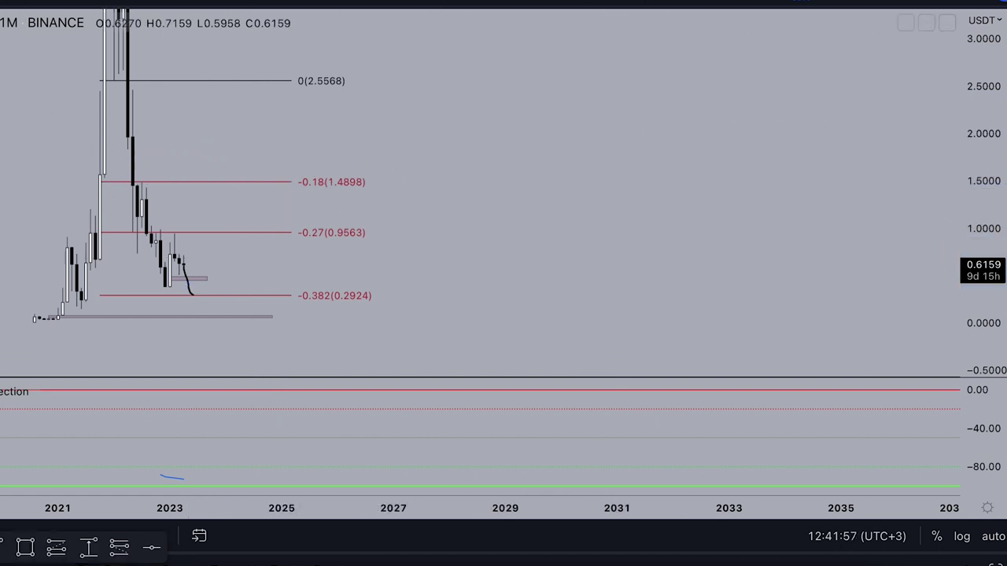
# Sketch a double-cup path from the November 2021 high through about 6 in 2025 to about 8.8 in 2028, and undo it.
pyautogui.moveTo(983, 111); pyautogui.dragTo(984, 327)
pyautogui.moveTo(615, 158); pyautogui.dragTo(853, 273)
pyautogui.moveTo(984, 205); pyautogui.dragTo(984, 303)
pyautogui.scroll(2, 720, 262)
pyautogui.moveTo(720, 262); pyautogui.dragTo(755, 254)
pyautogui.scroll(1, 753, 253)
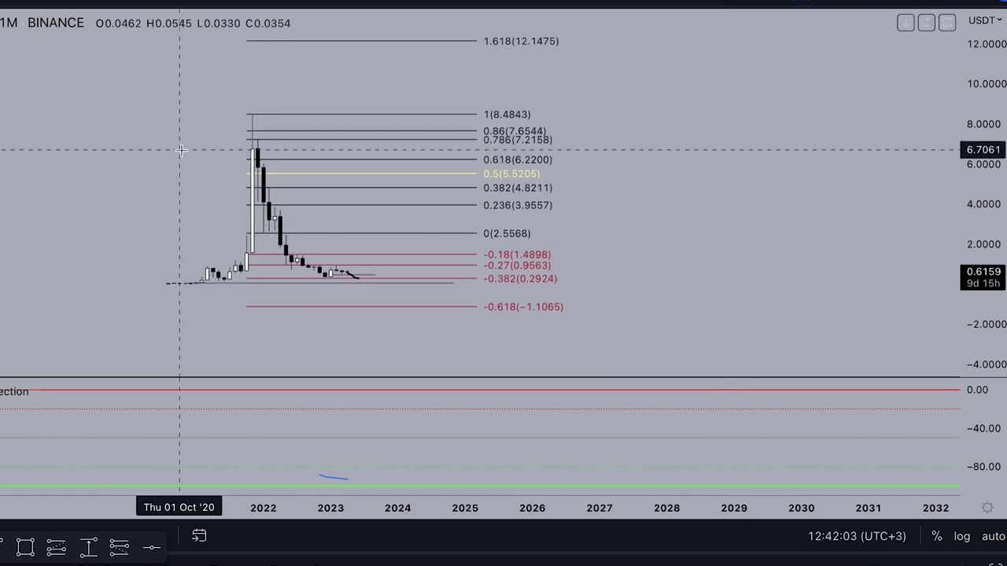
pyautogui.scroll(1, 183, 152)
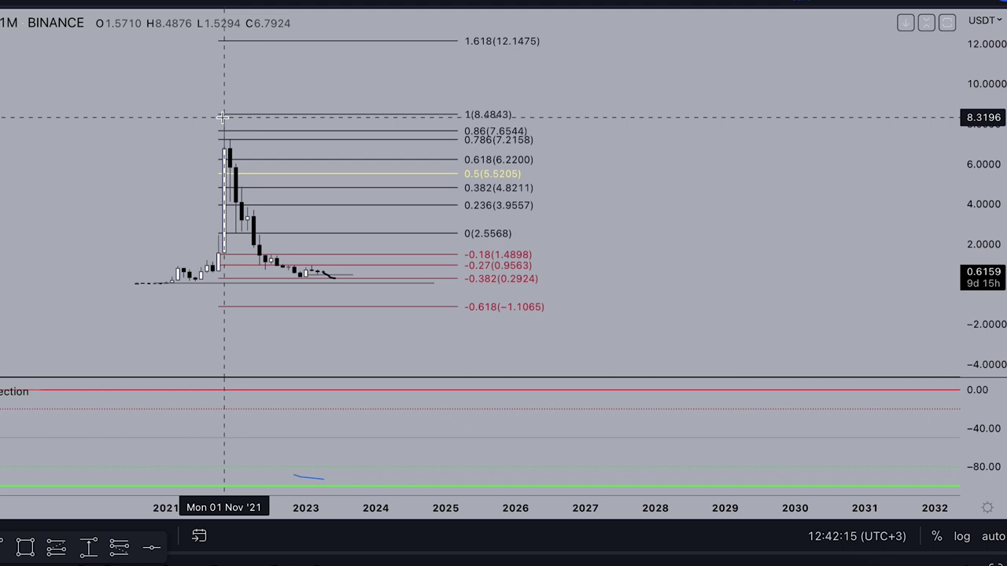
pyautogui.moveTo(224, 120)
pyautogui.mouseDown()
pyautogui.moveTo(265, 211)
pyautogui.moveTo(386, 270)
pyautogui.moveTo(442, 161)
pyautogui.mouseUp()
pyautogui.click(442, 160)
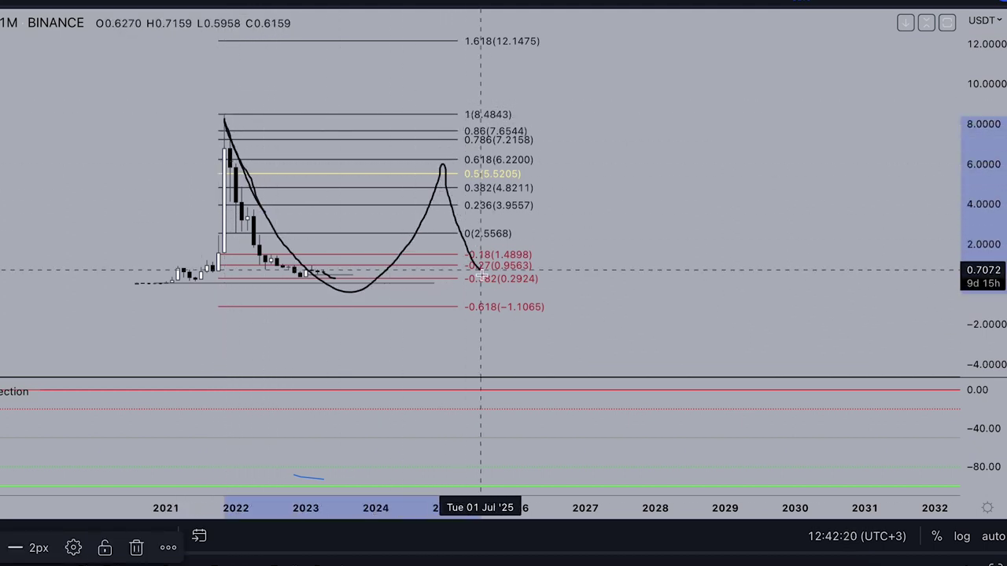
pyautogui.click(661, 106)
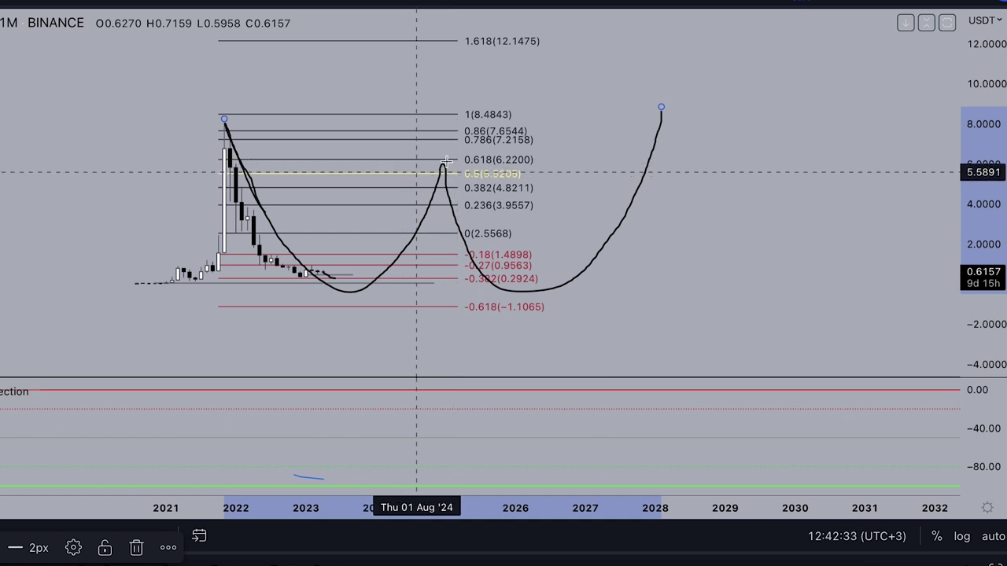
pyautogui.moveTo(521, 27)
pyautogui.mouseDown()
pyautogui.moveTo(418, 47)
pyautogui.moveTo(520, 55)
pyautogui.mouseUp()
pyautogui.click(645, 2)
pyautogui.click(645, 1)
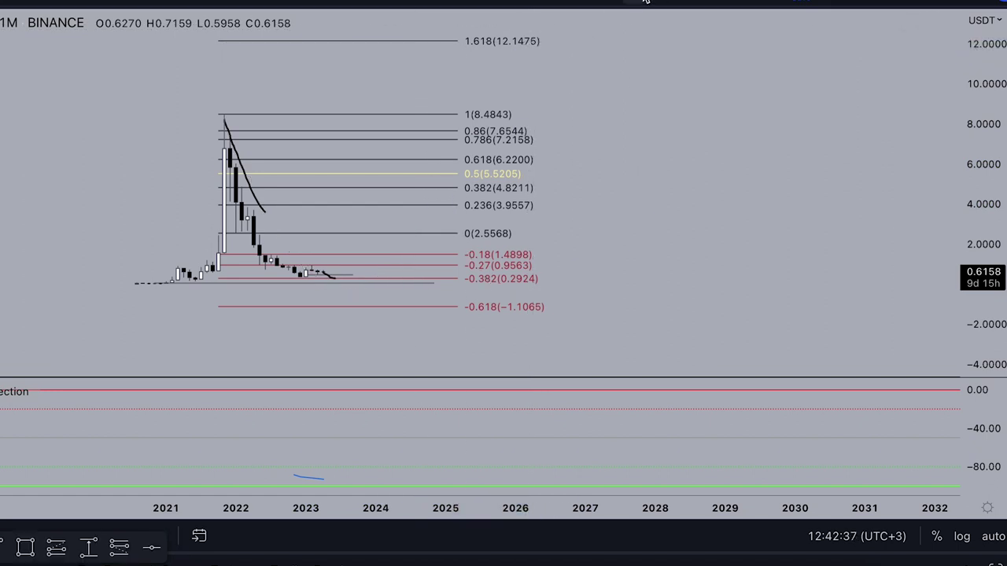
# Delete the remaining freehand drop sketched from the latest monthly candle to the -0.382 level.
pyautogui.moveTo(438, 95); pyautogui.dragTo(560, 136)
pyautogui.scroll(2, 330, 145)
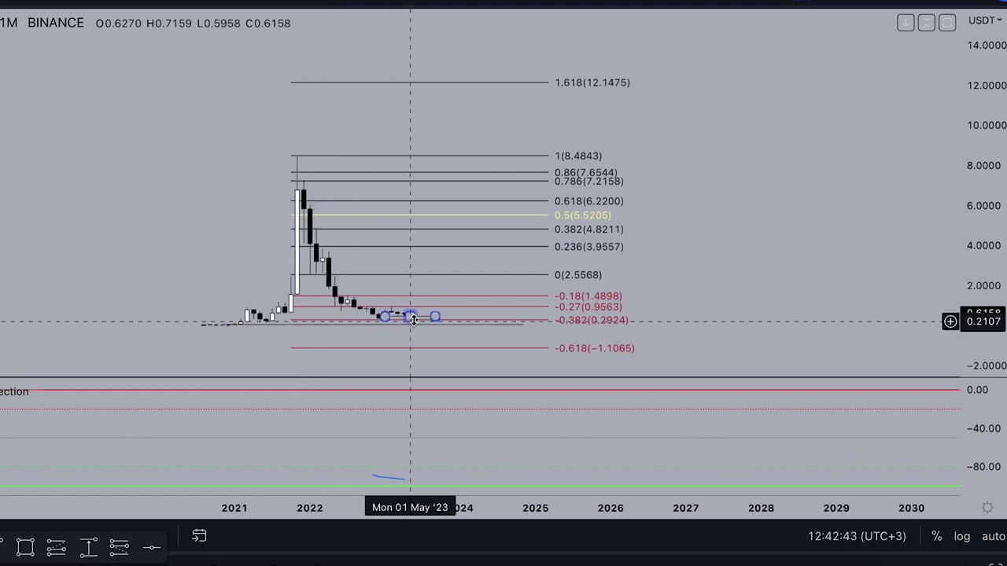
pyautogui.moveTo(972, 316); pyautogui.dragTo(956, 162)
pyautogui.moveTo(718, 351); pyautogui.dragTo(744, 146)
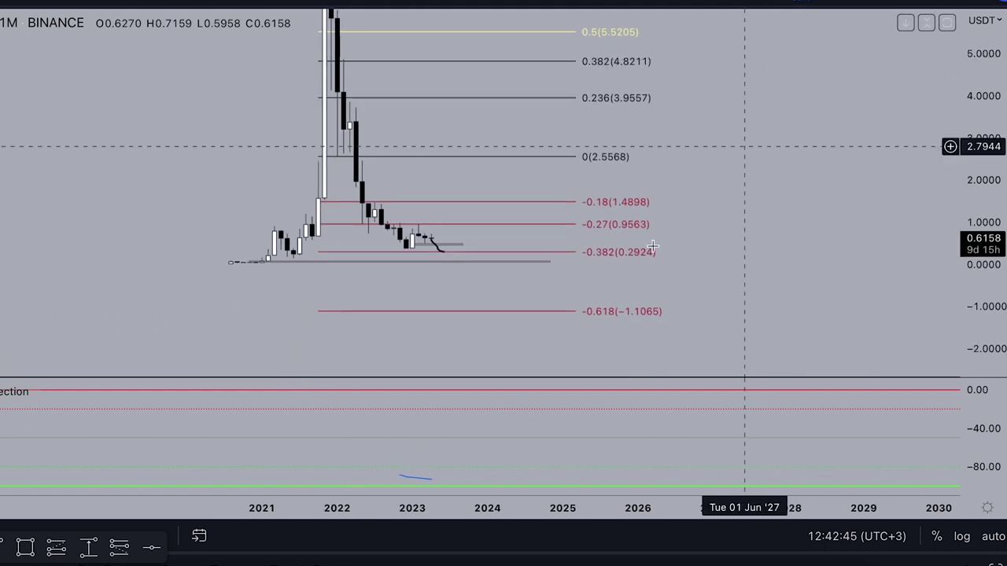
pyautogui.moveTo(971, 306); pyautogui.dragTo(961, 43)
pyautogui.moveTo(729, 258); pyautogui.dragTo(813, 54)
pyautogui.moveTo(990, 249); pyautogui.dragTo(984, 102)
pyautogui.scroll(1, 507, 98)
pyautogui.moveTo(501, 97); pyautogui.dragTo(572, 158)
pyautogui.click(530, 168)
pyautogui.press('Delete')
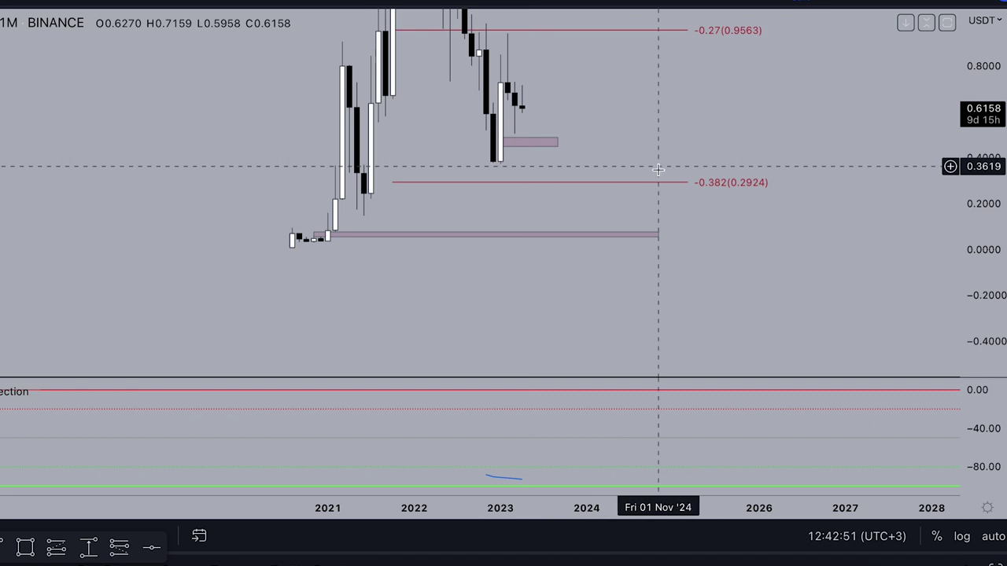
# Examine the full monthly price history against the Fibonacci levels from -0.618 up to 1.618.
pyautogui.moveTo(976, 112); pyautogui.dragTo(970, 354)
pyautogui.moveTo(904, 177); pyautogui.dragTo(848, 316)
pyautogui.moveTo(989, 191); pyautogui.dragTo(978, 358)
pyautogui.scroll(2, 837, 224)
pyautogui.moveTo(837, 225); pyautogui.dragTo(871, 286)
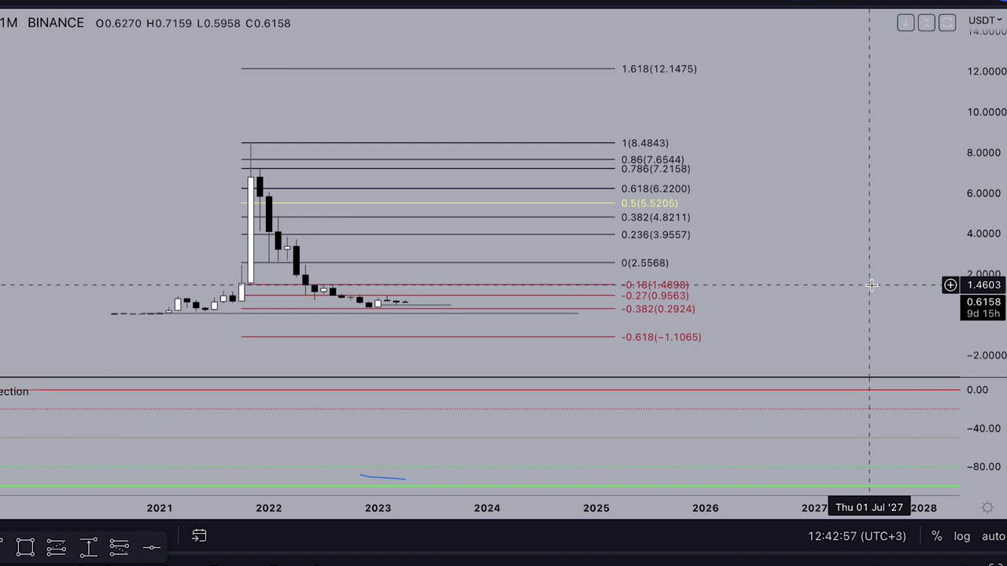
pyautogui.scroll(-1, 870, 285)
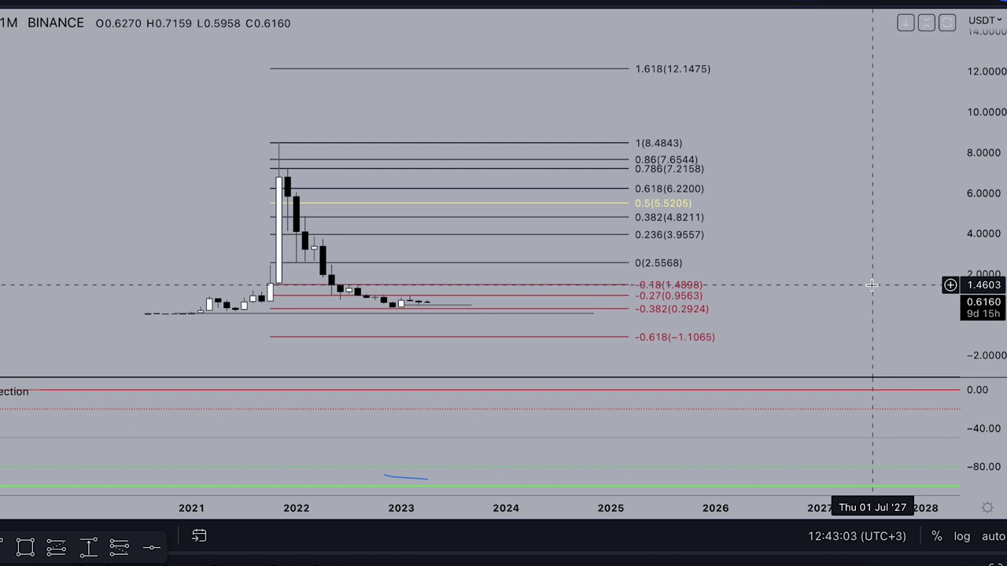
pyautogui.scroll(-1, 868, 286)
pyautogui.moveTo(817, 273); pyautogui.dragTo(782, 256)
pyautogui.moveTo(985, 295); pyautogui.dragTo(988, 266)
pyautogui.moveTo(816, 235); pyautogui.dragTo(822, 193)
pyautogui.moveTo(987, 304); pyautogui.dragTo(987, 272)
pyautogui.moveTo(841, 193); pyautogui.dragTo(838, 223)
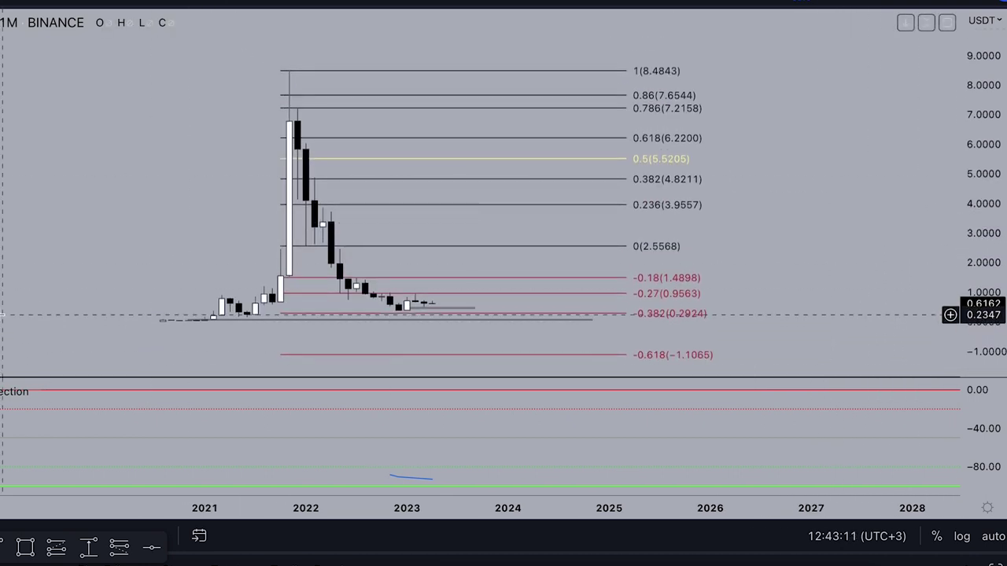
# Switch the chart to the 1W timeframe and remove the Direction indicator pane.
pyautogui.write('1W')
pyautogui.press('Return')
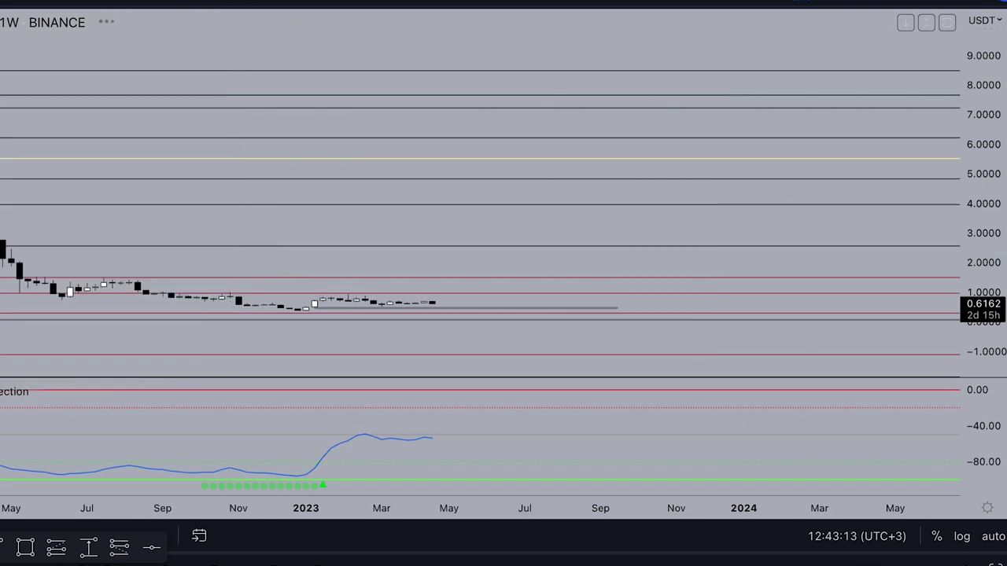
pyautogui.click(112, 391)
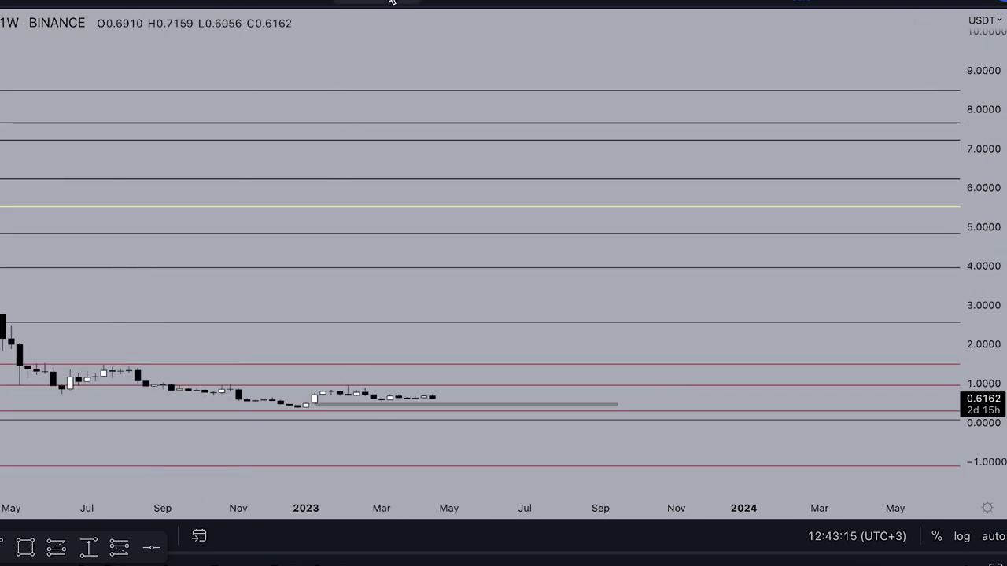
# Add the Crypto4light Market Mood indicator to the weekly chart and bring its full history since 2020 into view.
pyautogui.press('/')
pyautogui.click(378, 226)
pyautogui.click(780, 60)
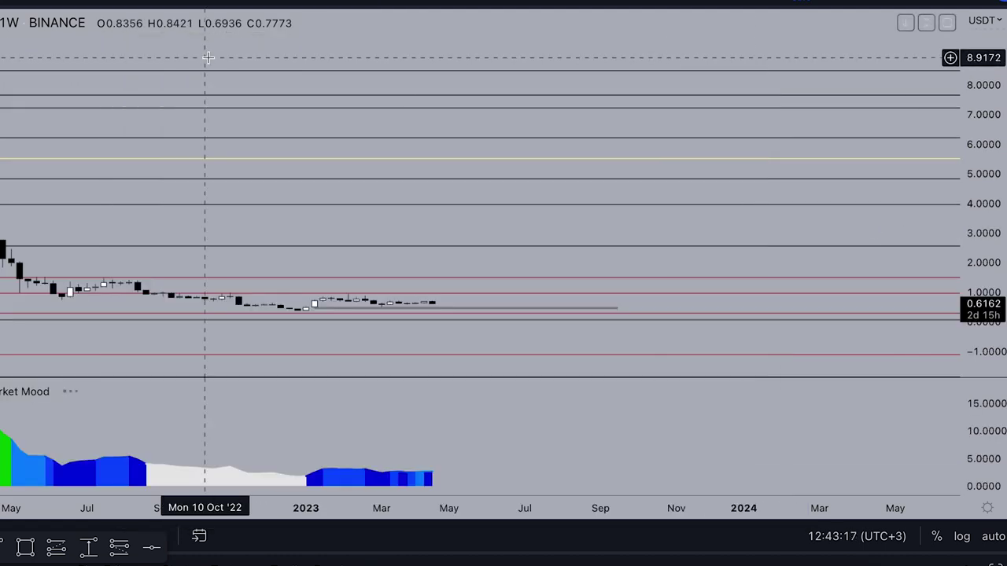
pyautogui.scroll(-2, 376, 212)
pyautogui.scroll(-2, 375, 212)
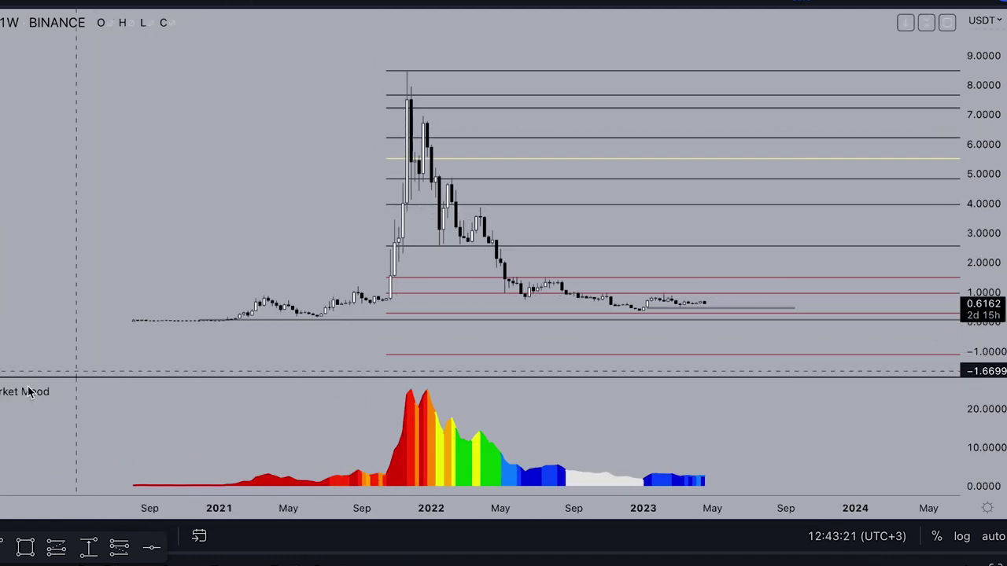
pyautogui.scroll(2, 176, 442)
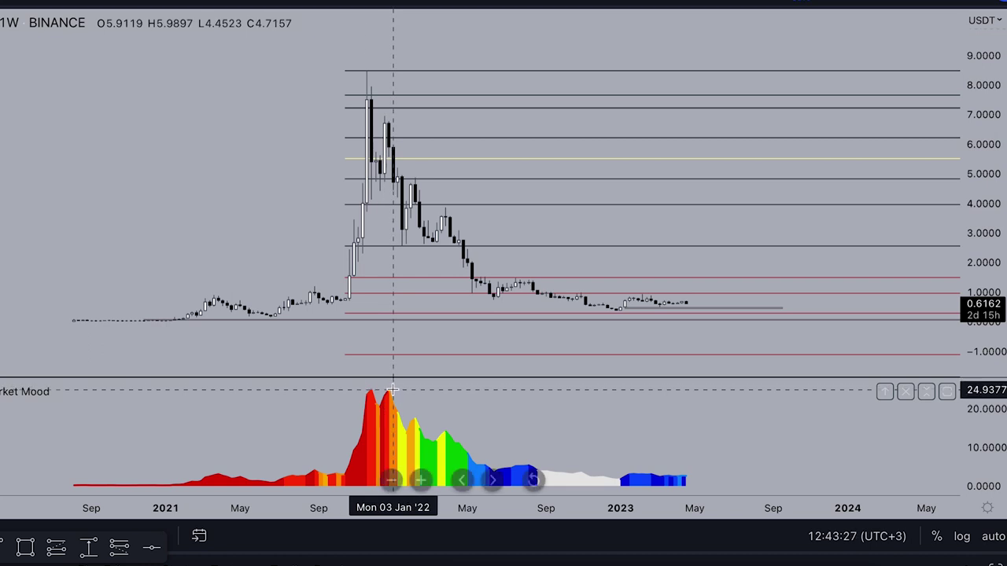
# Sketch a freehand loop around the Market Mood rise from late 2020 to about January 2022, and undo it.
pyautogui.moveTo(388, 391)
pyautogui.mouseDown()
pyautogui.moveTo(91, 479)
pyautogui.moveTo(384, 422)
pyautogui.mouseUp()
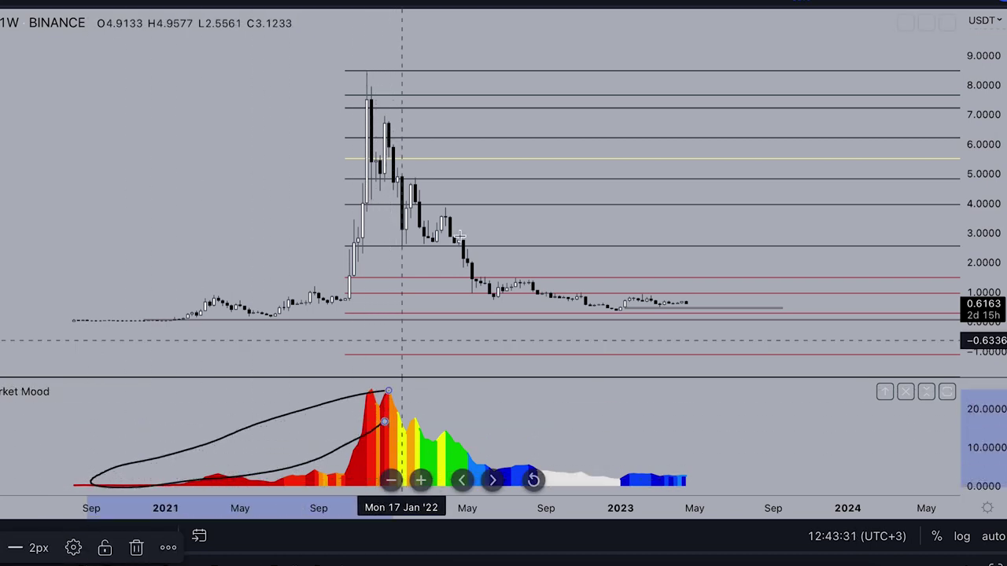
pyautogui.click(596, 3)
pyautogui.scroll(3, 487, 118)
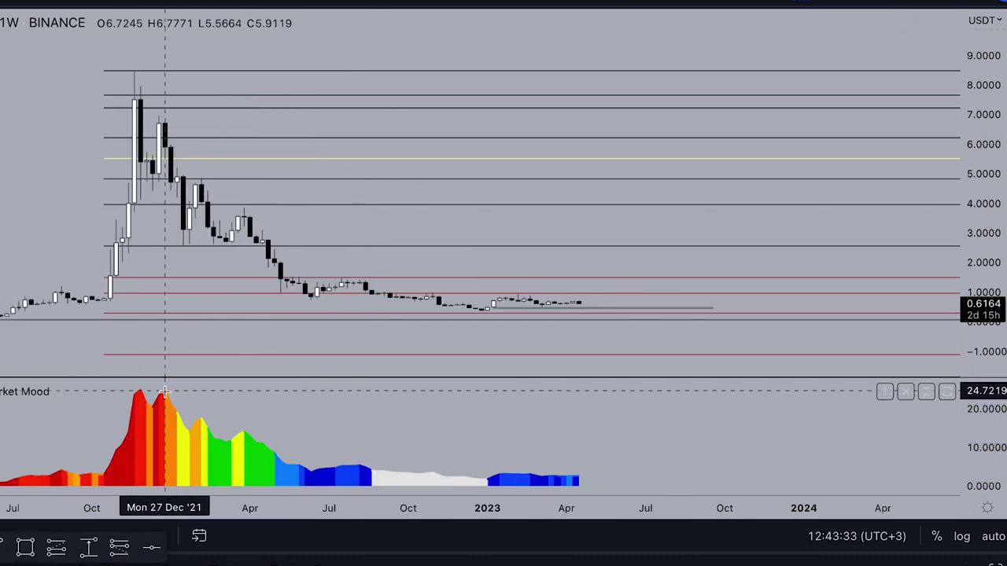
# Sketch a falling line over the Market Mood histogram from late December 2021 to about July 2022, and delete it.
pyautogui.moveTo(165, 392); pyautogui.dragTo(344, 454)
pyautogui.scroll(3, 343, 454)
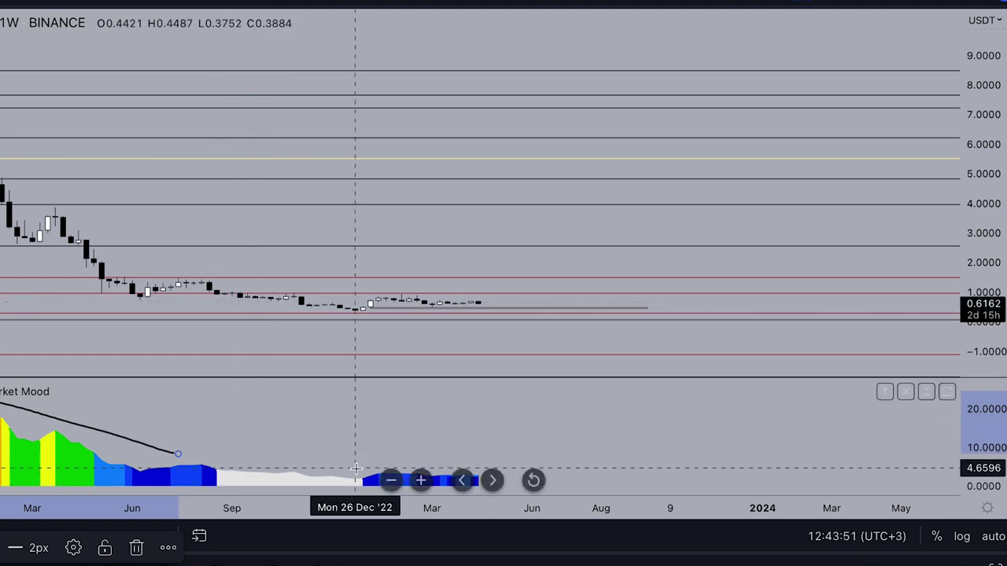
pyautogui.scroll(-3, 140, 417)
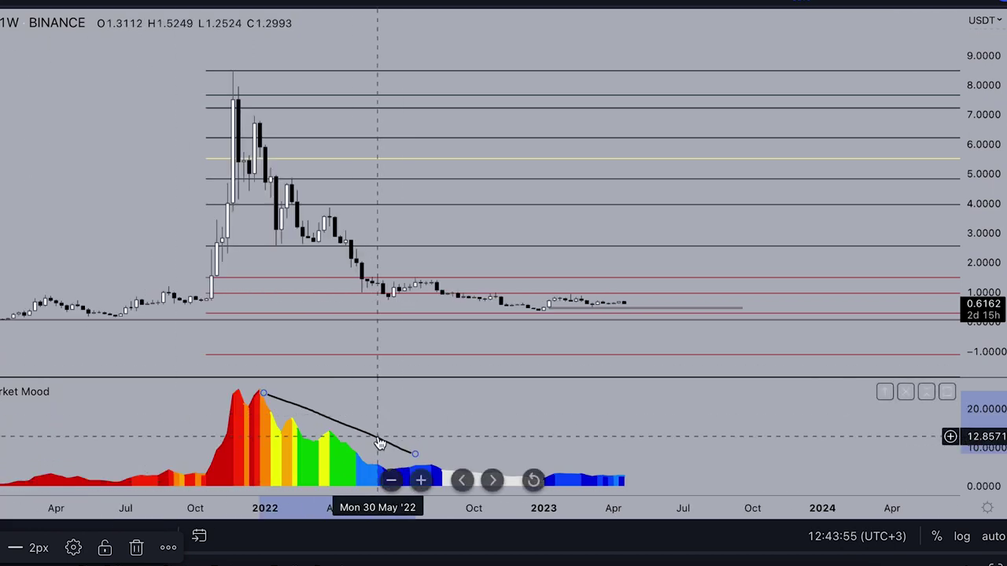
pyautogui.press('Delete')
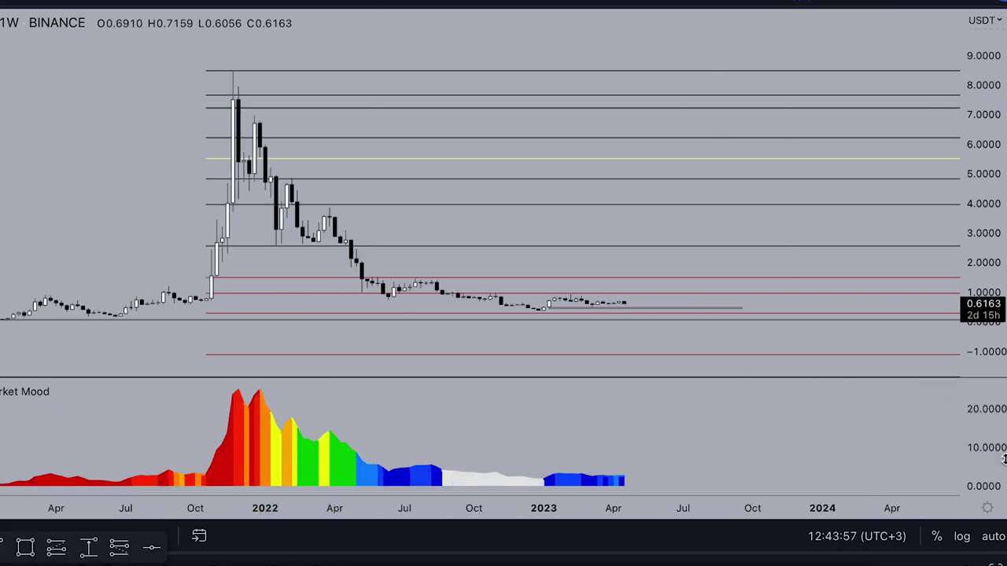
# Examine the weekly candles between about 0 and 1.8 from 2022 to 2023 against the Market Mood colours below.
pyautogui.moveTo(753, 427); pyautogui.dragTo(712, 421)
pyautogui.moveTo(976, 285); pyautogui.dragTo(970, 154)
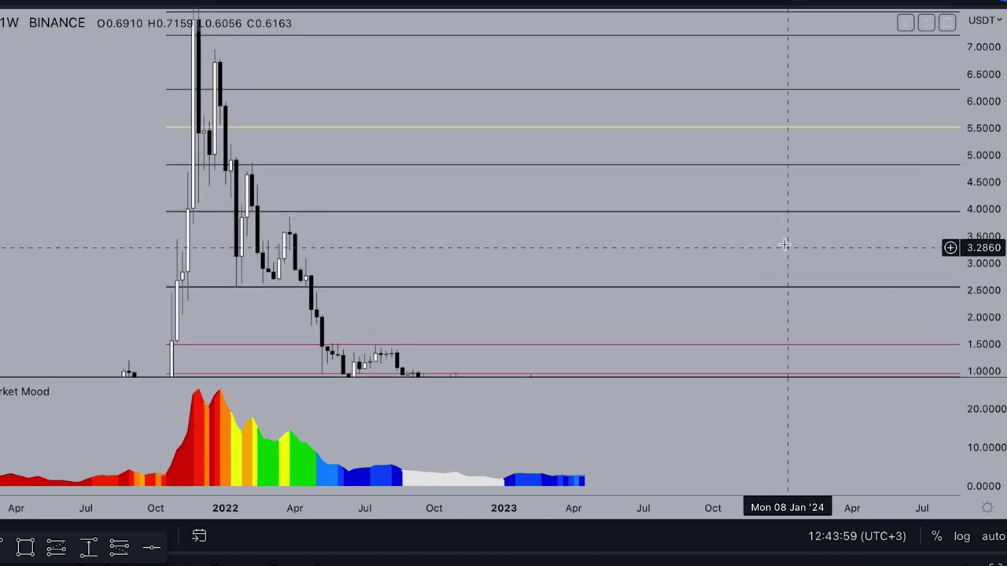
pyautogui.moveTo(785, 250); pyautogui.dragTo(678, 59)
pyautogui.moveTo(995, 269); pyautogui.dragTo(975, 118)
pyautogui.moveTo(746, 208); pyautogui.dragTo(779, 253)
pyautogui.moveTo(981, 286); pyautogui.dragTo(978, 197)
pyautogui.moveTo(780, 259); pyautogui.dragTo(812, 211)
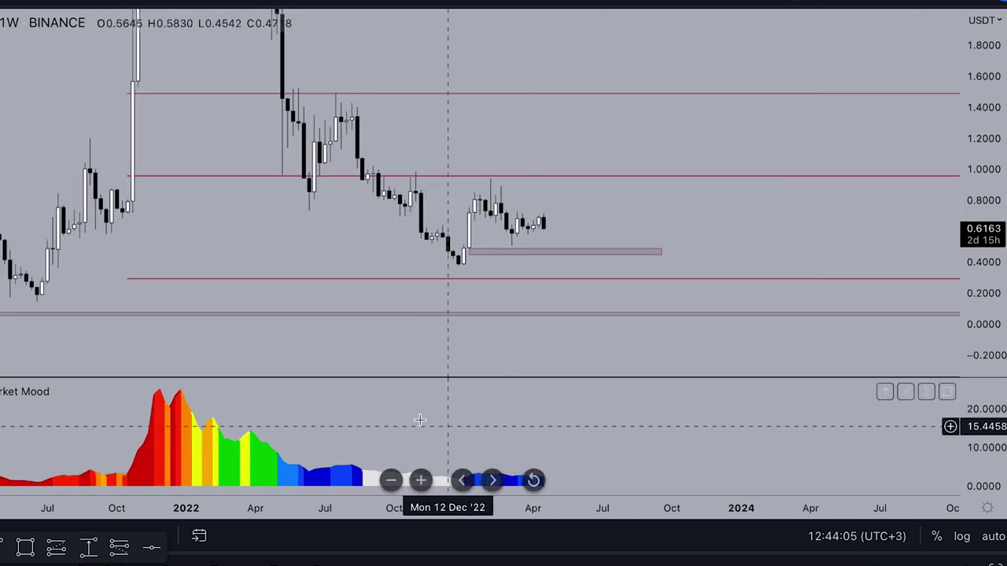
pyautogui.scroll(3, 409, 421)
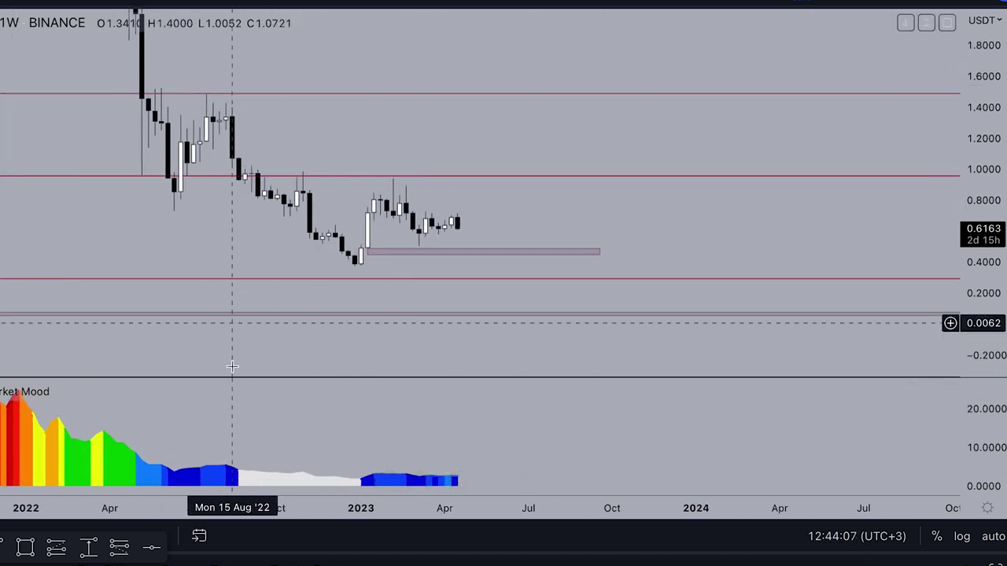
# Switch to the 1M timeframe, sketch a freehand loop around the monthly Market Mood histogram, and delete the loop.
pyautogui.click(256, 4)
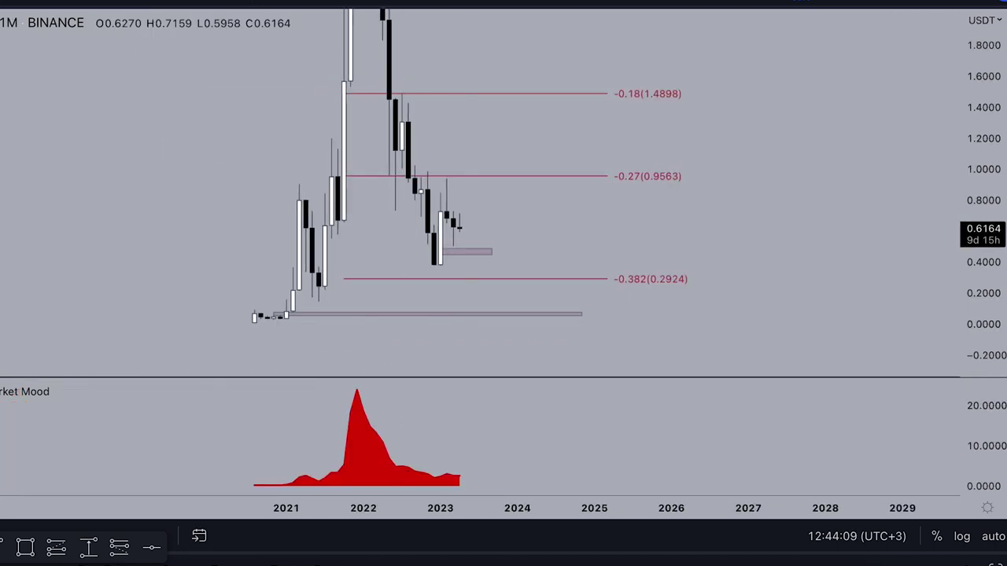
pyautogui.moveTo(452, 430)
pyautogui.mouseDown()
pyautogui.moveTo(283, 380)
pyautogui.moveTo(491, 477)
pyautogui.mouseUp()
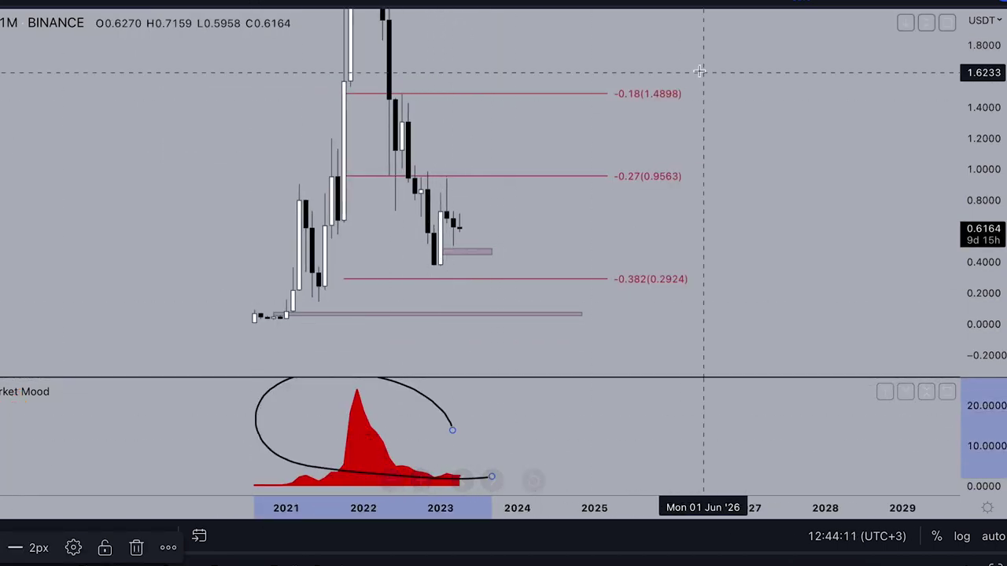
pyautogui.click(136, 547)
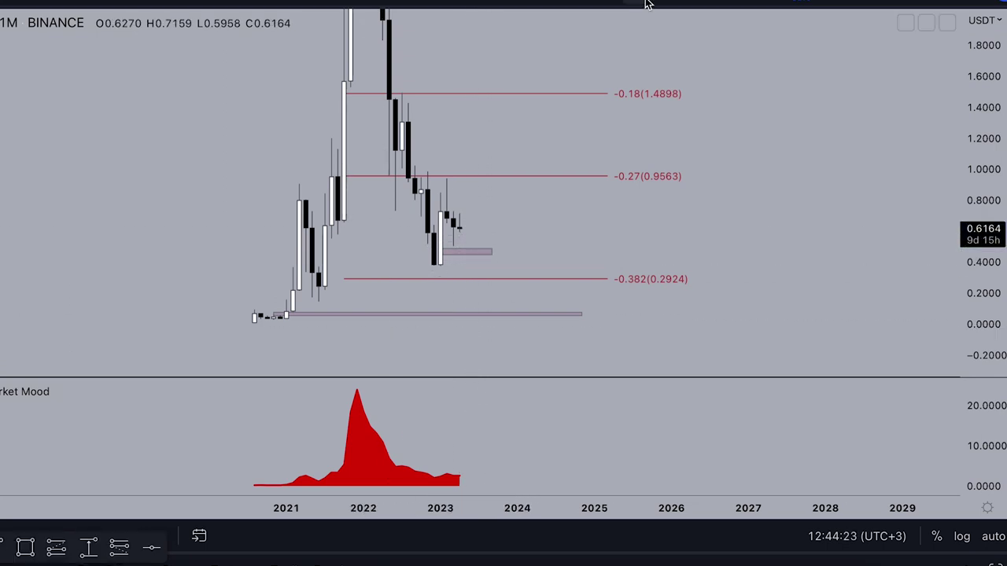
# Remove the Market Mood indicator pane, with the price scale compressed to take in the Fibonacci levels from -0.618 to 0.5.
pyautogui.moveTo(989, 164); pyautogui.dragTo(989, 338)
pyautogui.moveTo(857, 146); pyautogui.dragTo(791, 368)
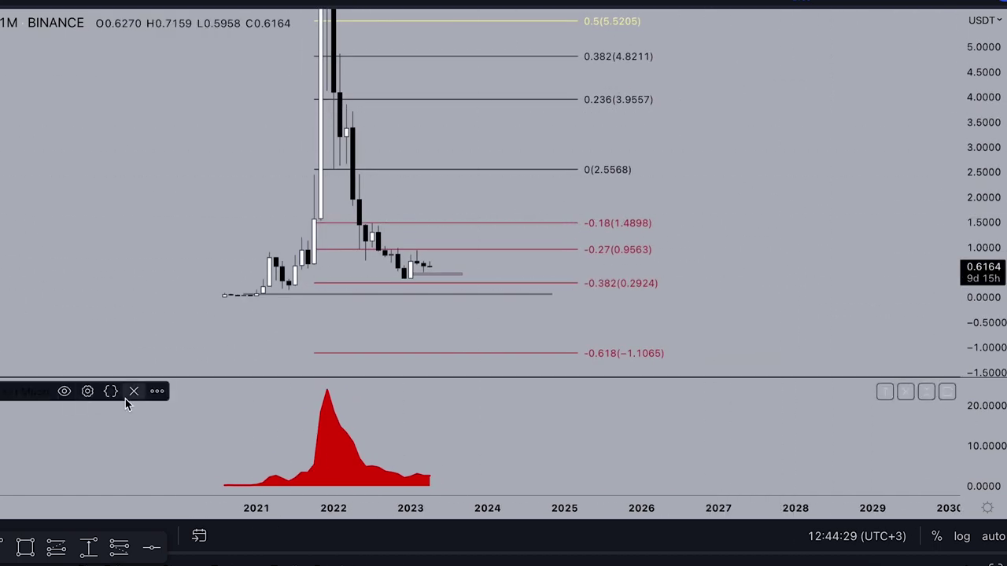
pyautogui.click(136, 390)
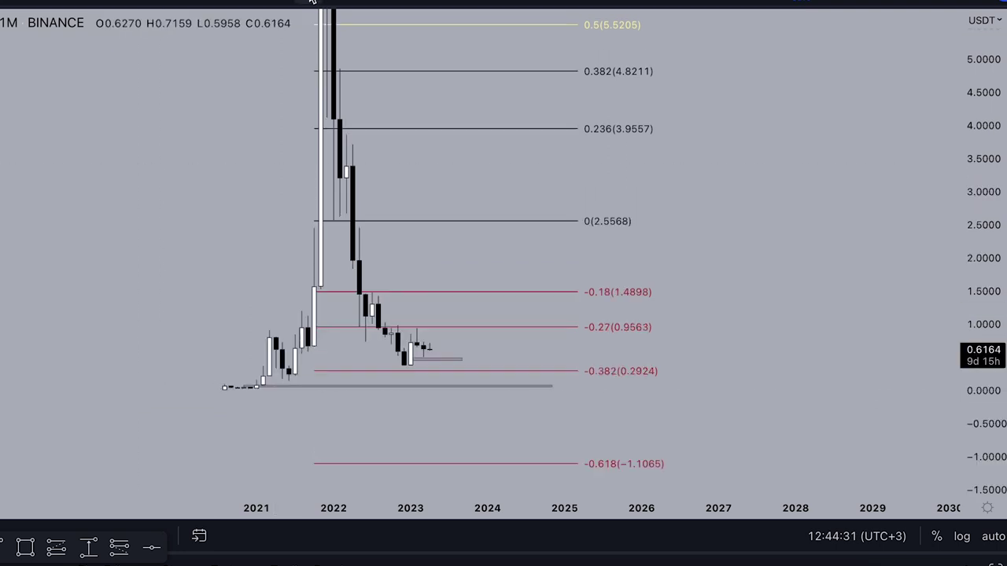
# Switch to the 1W timeframe, add the Crypto4light TradeON indicator, and show its signals over the full price history.
pyautogui.click(238, 2)
pyautogui.click(378, 2)
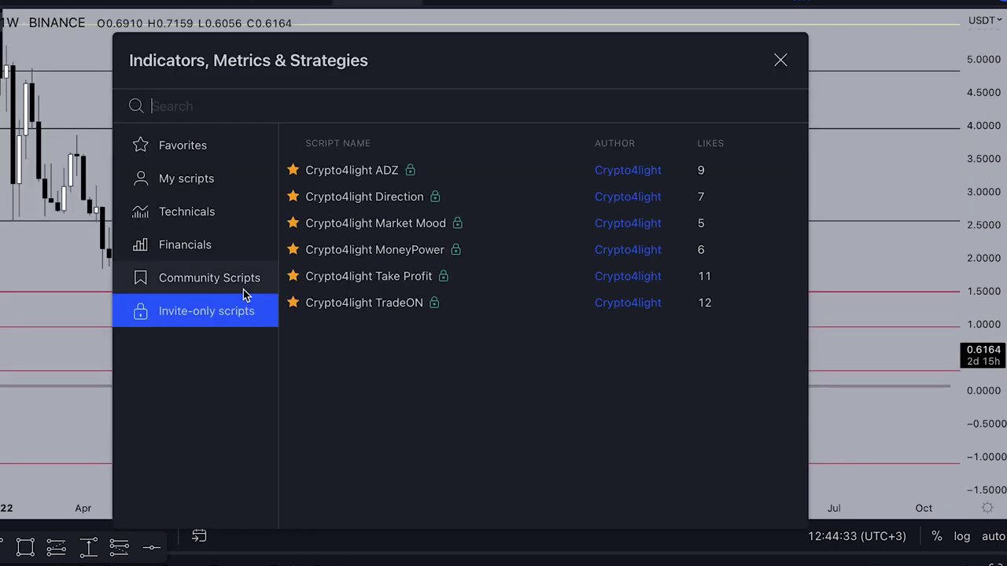
pyautogui.click(377, 303)
pyautogui.click(780, 63)
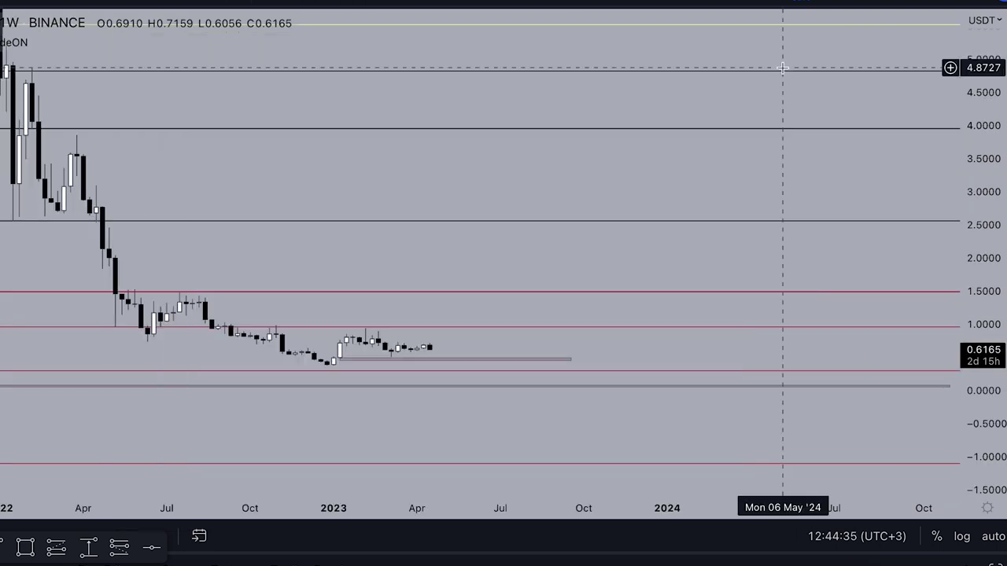
pyautogui.scroll(-5, 818, 196)
pyautogui.scroll(-3, 797, 315)
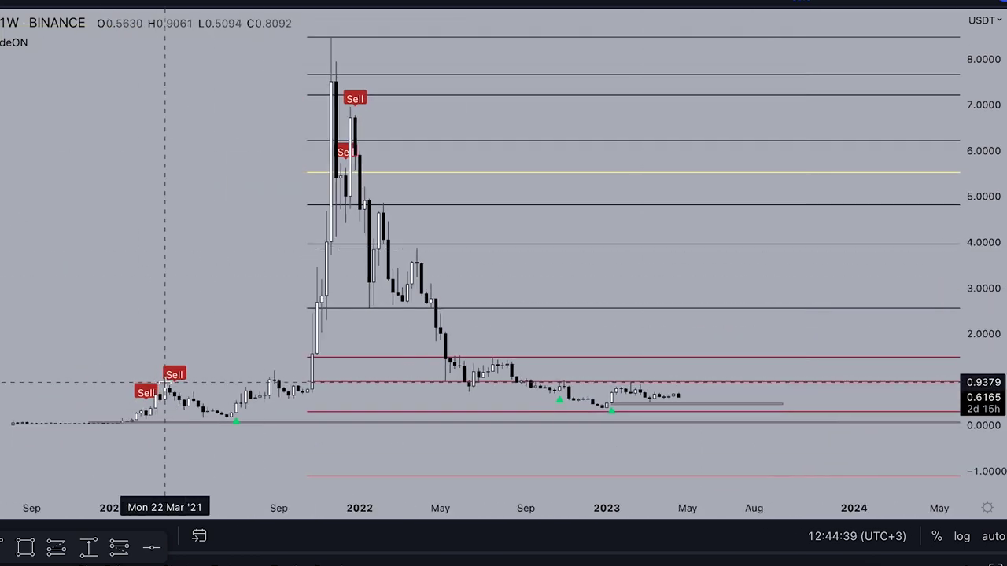
# Circle the July 2021 green signal and sketch a rise from it to about 8.5, and remove both marks.
pyautogui.moveTo(248, 417)
pyautogui.mouseDown()
pyautogui.moveTo(220, 422)
pyautogui.moveTo(238, 430)
pyautogui.mouseUp()
pyautogui.scroll(3, 391, 197)
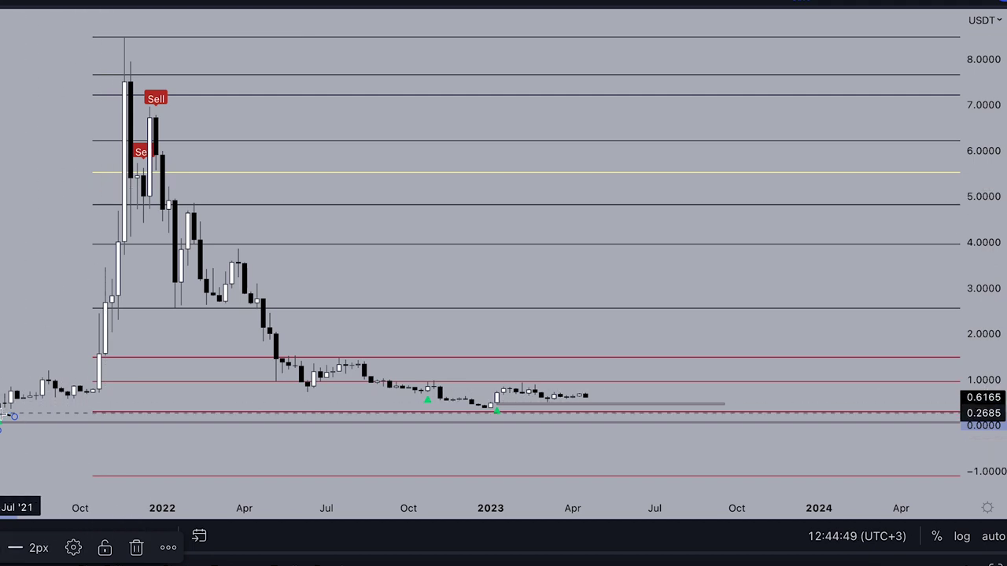
pyautogui.moveTo(14, 417); pyautogui.dragTo(79, 38)
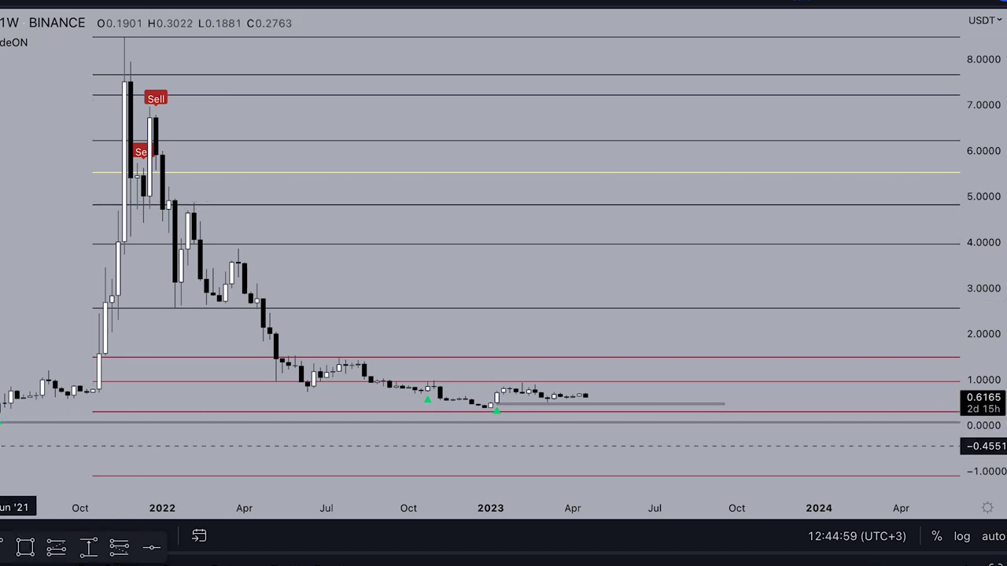
# Sketch a short freehand stroke beside the late December 2021 Sell signal, and undo it.
pyautogui.scroll(-2, 4, 423)
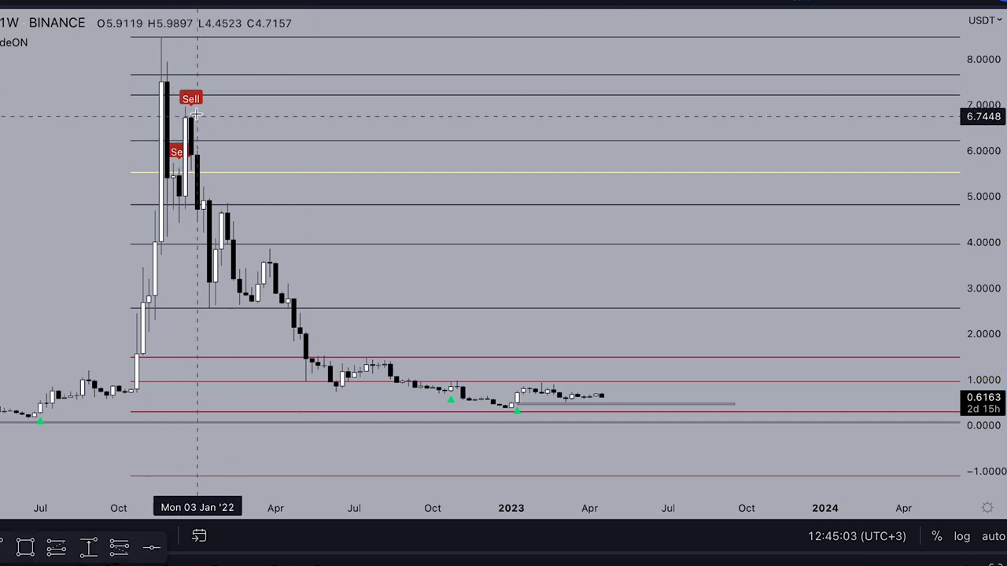
pyautogui.moveTo(195, 112); pyautogui.dragTo(210, 168)
pyautogui.click(640, 1)
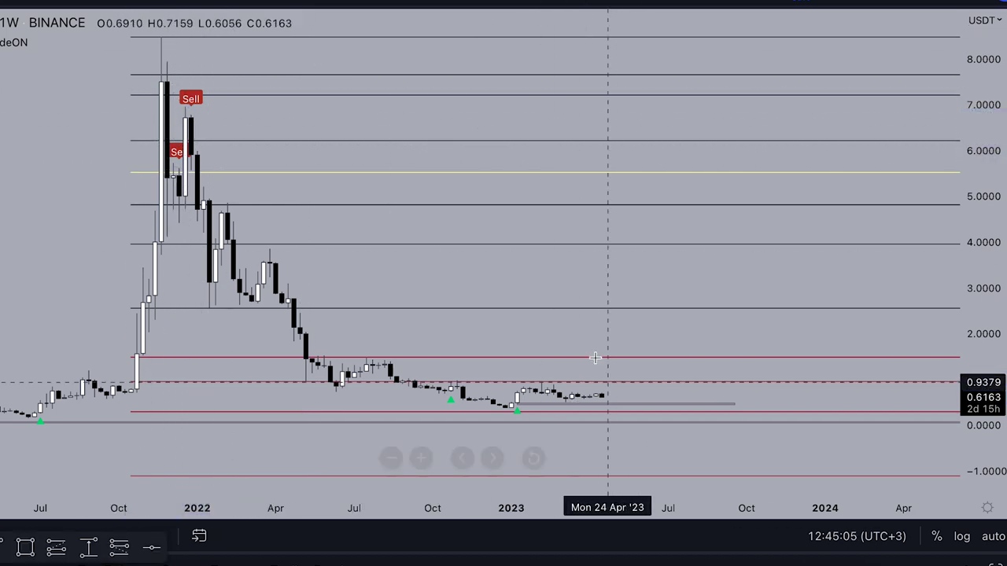
# Mark the January 2023 green signal with a small freehand stroke, and delete it.
pyautogui.scroll(-2, 606, 378)
pyautogui.scroll(1, 615, 394)
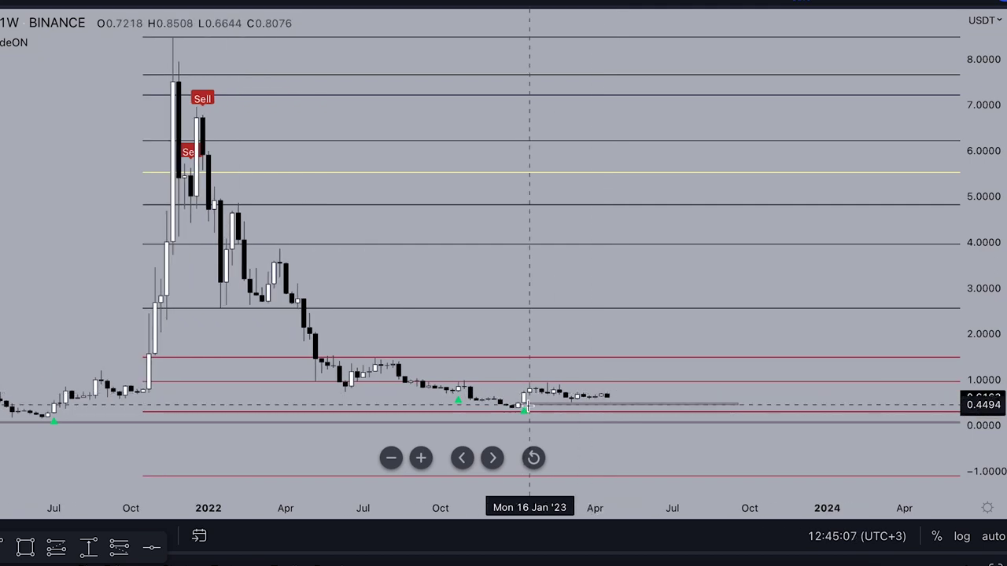
pyautogui.moveTo(527, 404); pyautogui.dragTo(502, 414)
pyautogui.press('Delete')
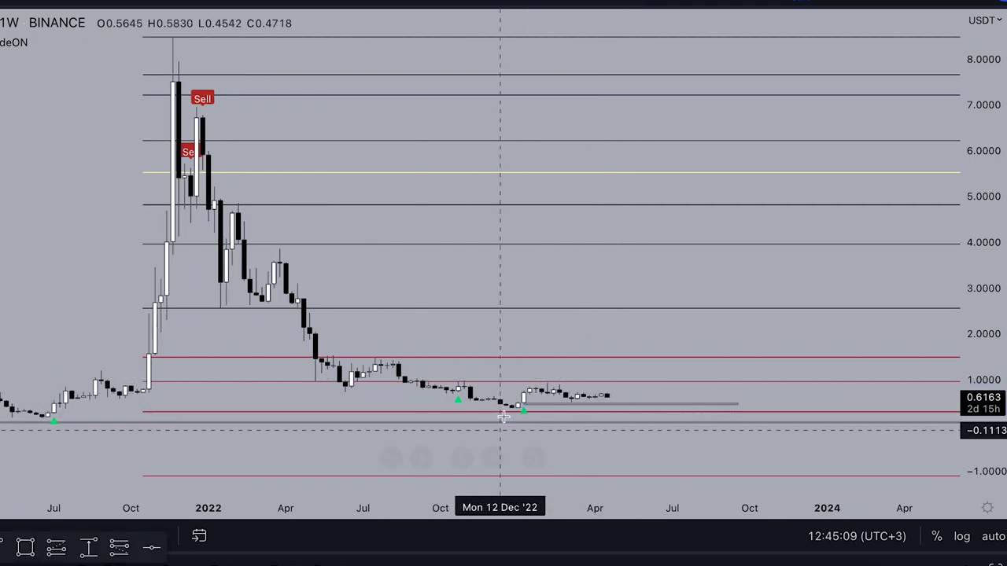
# Examine the weekly TradeON signals from 2021 to 2023 against the Fibonacci levels from -0.618 up to 1.
pyautogui.scroll(-1, 519, 399)
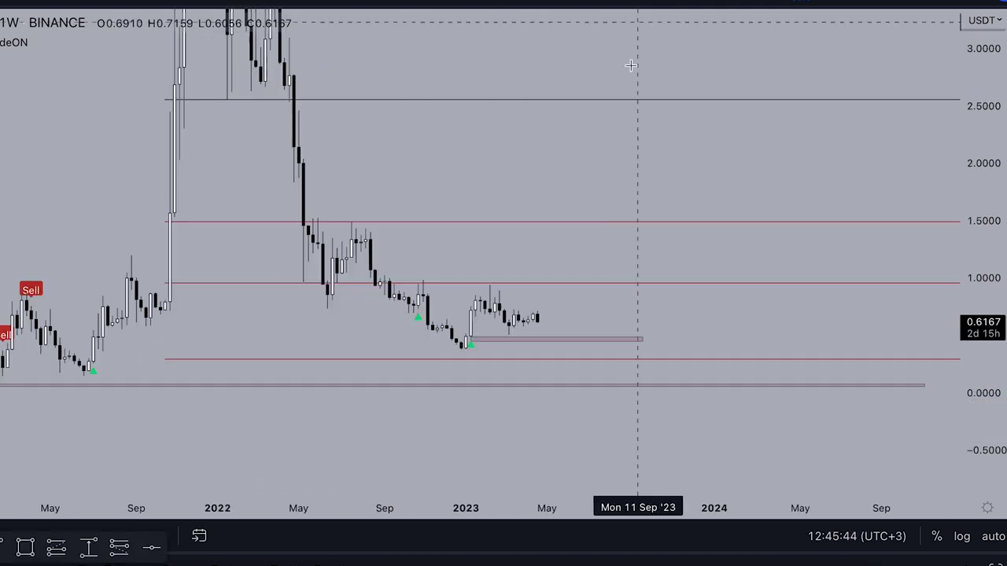
pyautogui.scroll(-1, 604, 189)
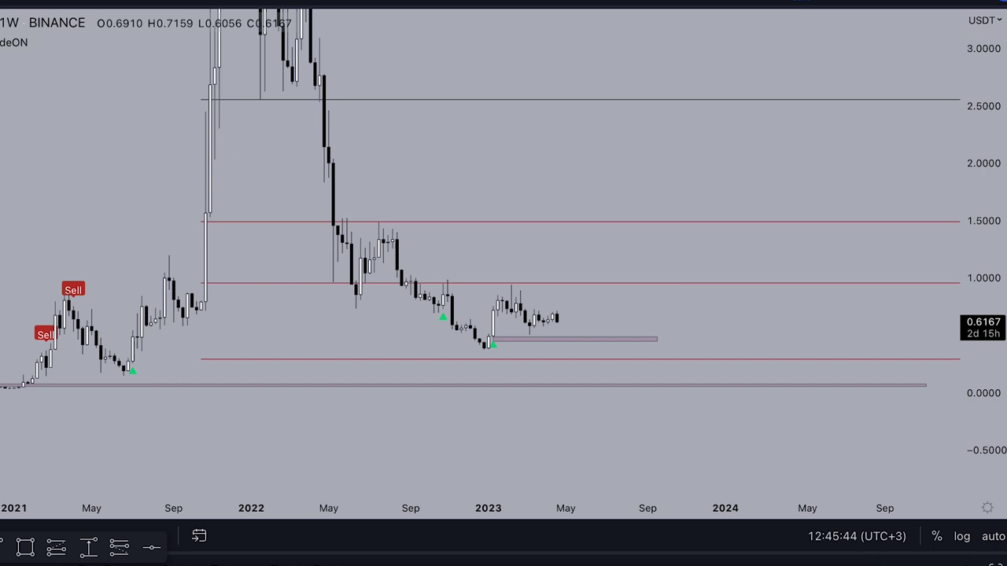
pyautogui.moveTo(256, 508); pyautogui.dragTo(141, 509)
pyautogui.moveTo(142, 150); pyautogui.dragTo(59, 187)
pyautogui.moveTo(966, 219); pyautogui.dragTo(969, 391)
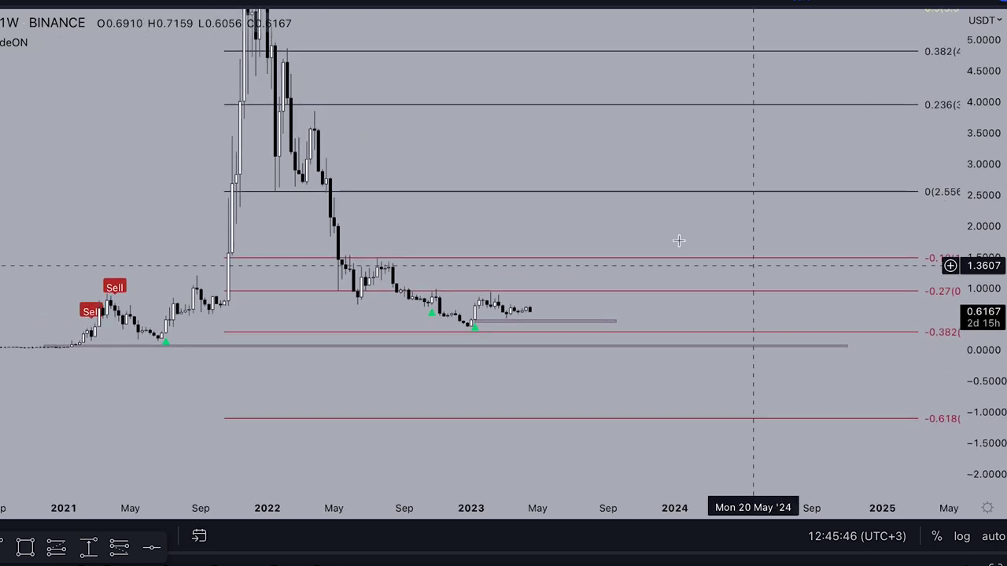
pyautogui.moveTo(645, 232); pyautogui.dragTo(546, 263)
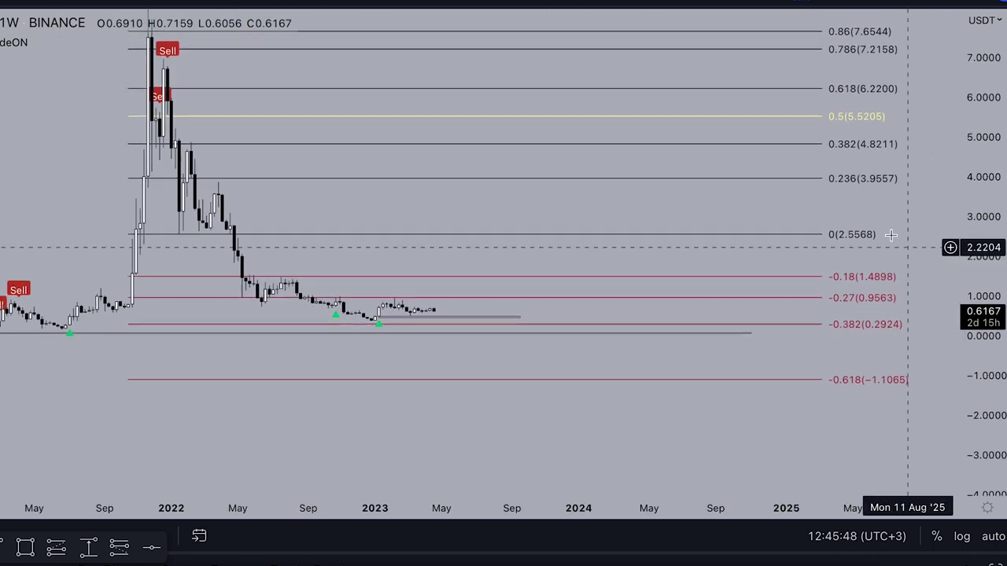
pyautogui.moveTo(892, 236); pyautogui.dragTo(856, 237)
pyautogui.scroll(-2, 855, 236)
pyautogui.moveTo(190, 189); pyautogui.dragTo(138, 231)
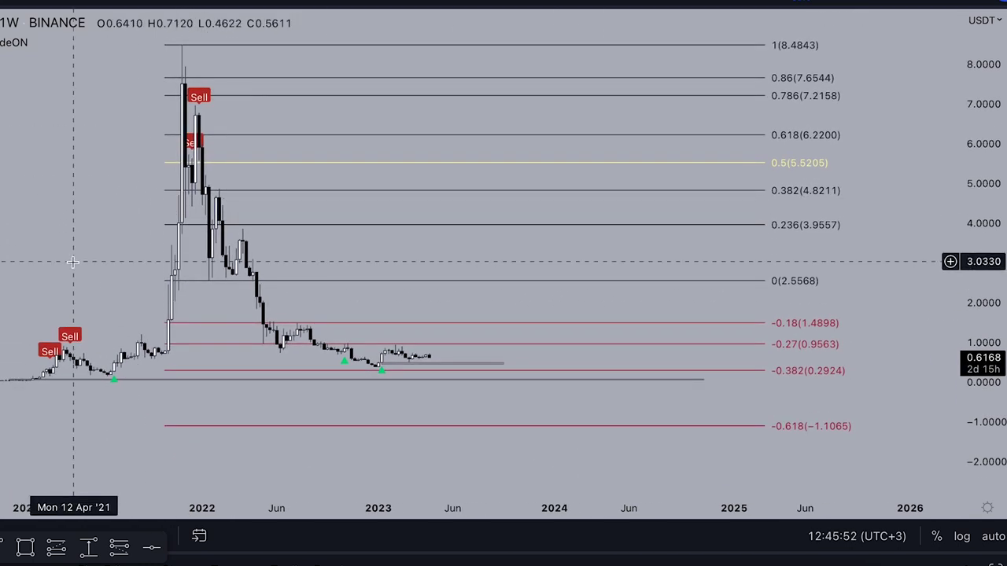
pyautogui.hscroll(-5, 147, 227)
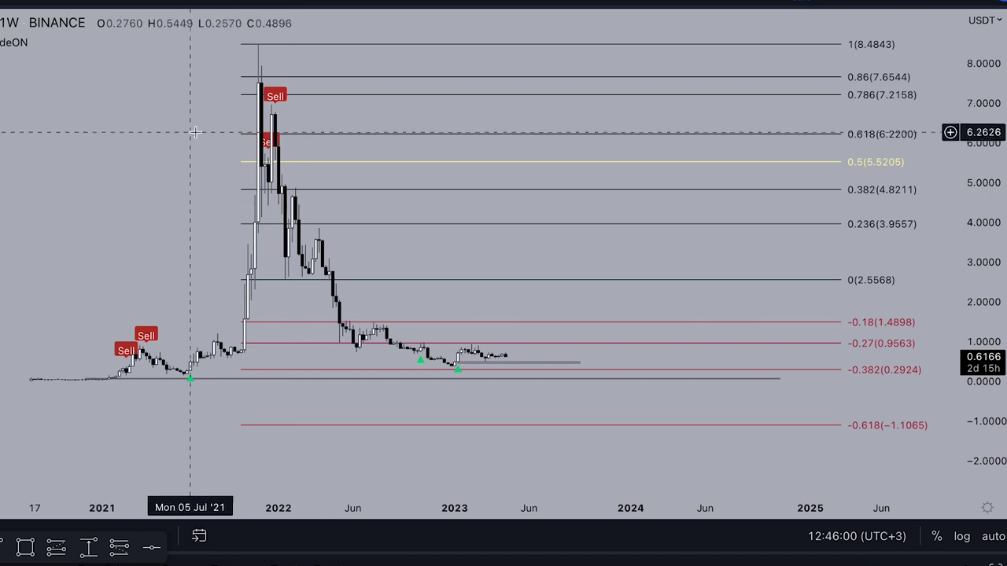
# Check the TradeON signals on the 1M timeframe and return the chart to 1W.
pyautogui.click(258, 2)
pyautogui.scroll(3, 359, 149)
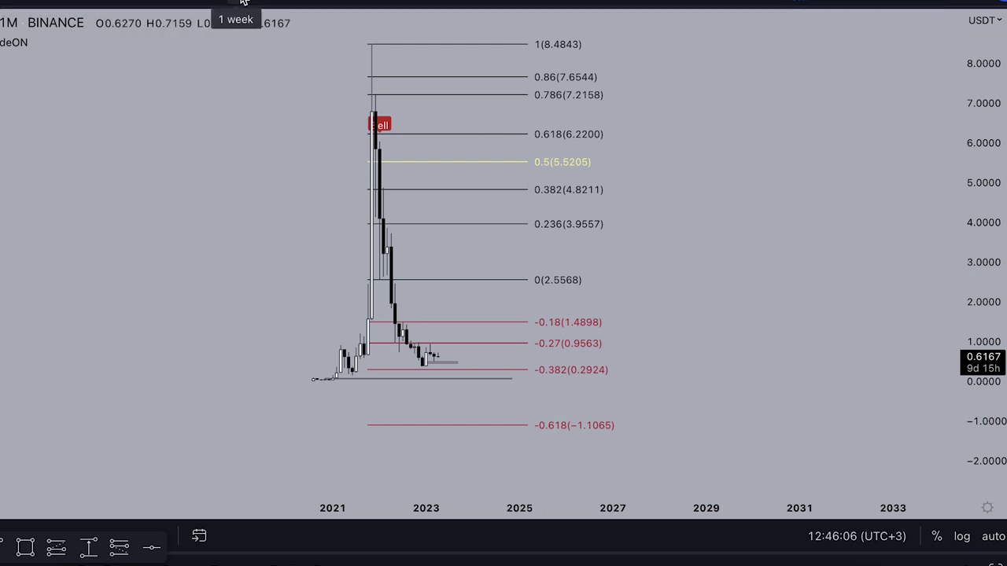
pyautogui.click(240, 1)
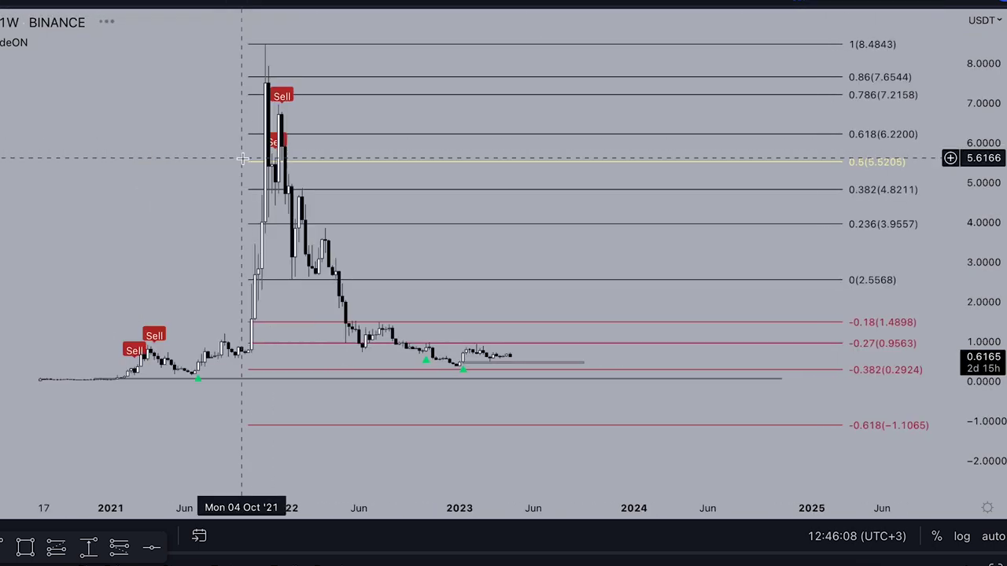
# Replace the TradeON indicator on the weekly chart with Crypto4light Take Profit.
pyautogui.moveTo(247, 189); pyautogui.dragTo(70, 198)
pyautogui.scroll(-1, 134, 206)
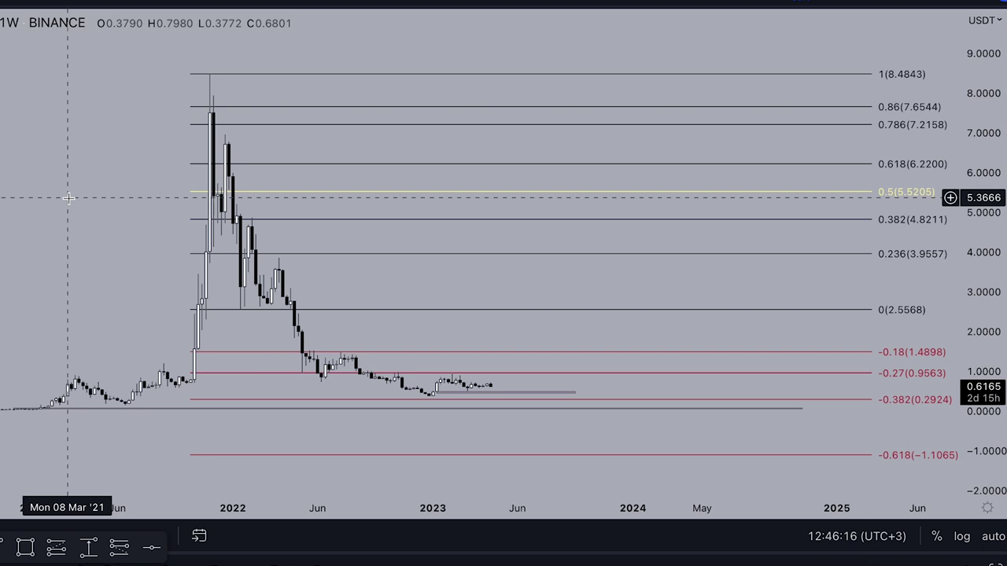
pyautogui.click(376, 3)
pyautogui.click(456, 276)
pyautogui.click(783, 60)
pyautogui.scroll(1, 94, 258)
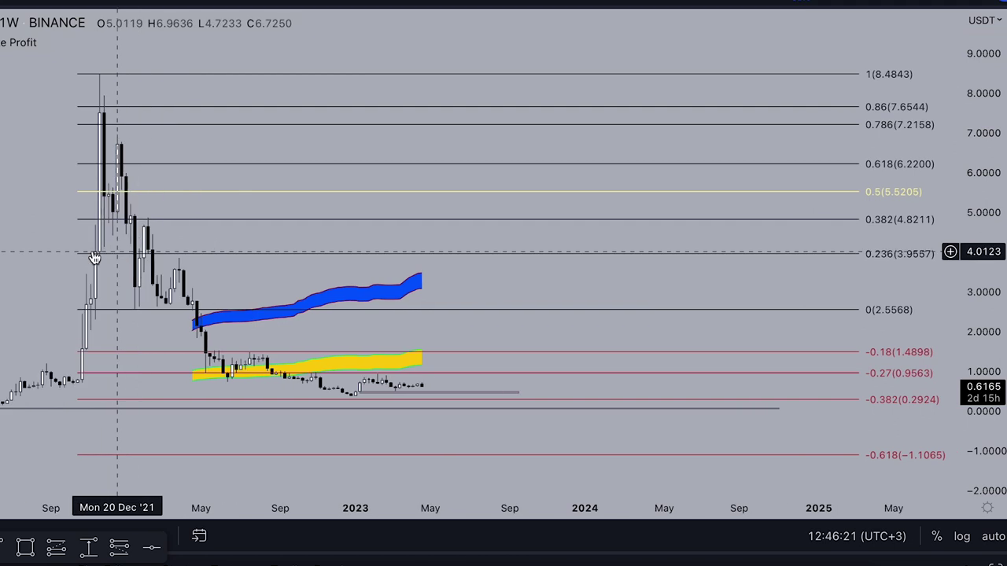
# Examine the weekly candles from 2022 to April 2023 against the blue and yellow Take Profit bands.
pyautogui.moveTo(94, 258); pyautogui.dragTo(276, 230)
pyautogui.scroll(1, 204, 220)
pyautogui.scroll(1, 478, 317)
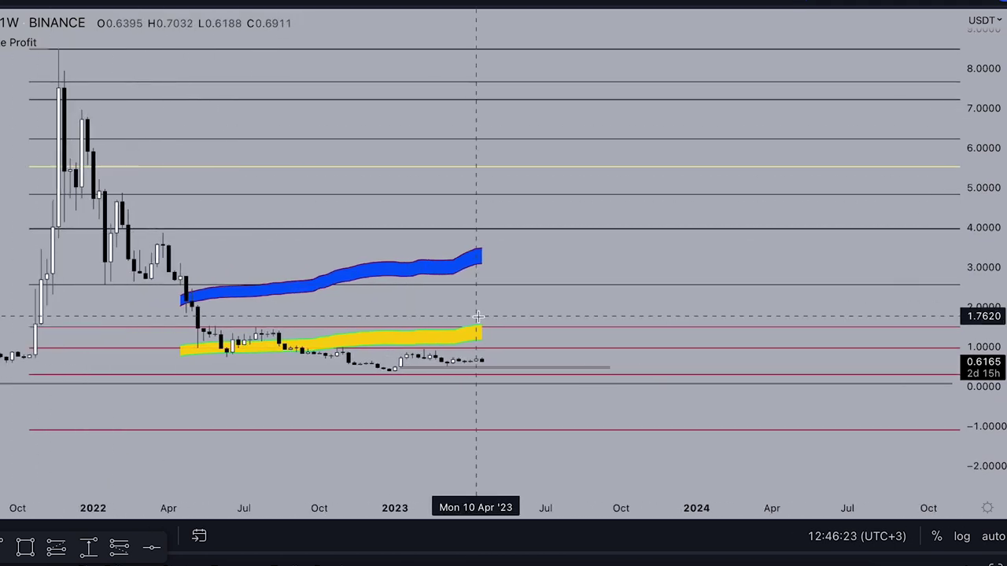
pyautogui.moveTo(980, 374); pyautogui.dragTo(980, 319)
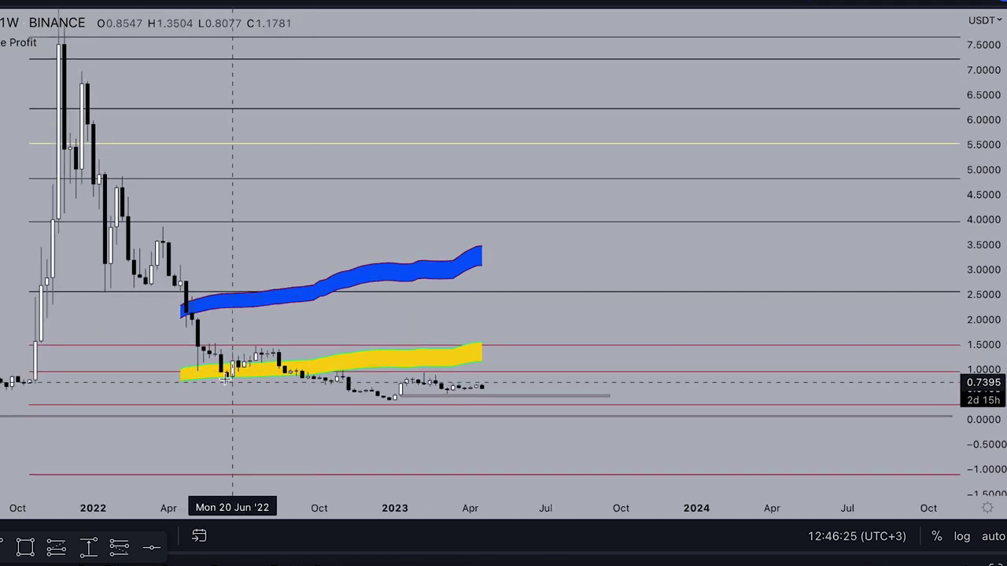
pyautogui.moveTo(979, 394); pyautogui.dragTo(976, 266)
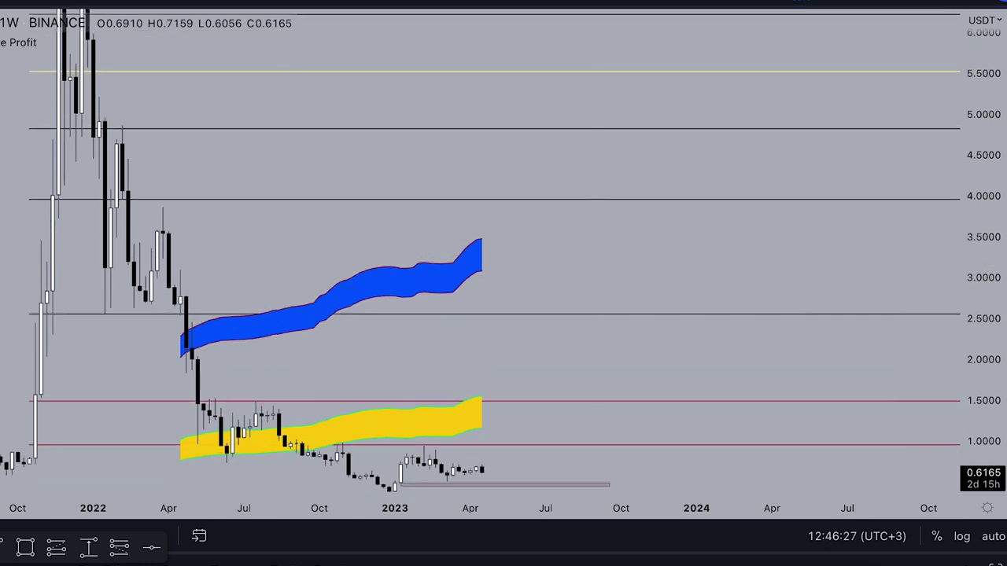
pyautogui.moveTo(7, 290); pyautogui.dragTo(163, 130)
pyautogui.scroll(2, 162, 132)
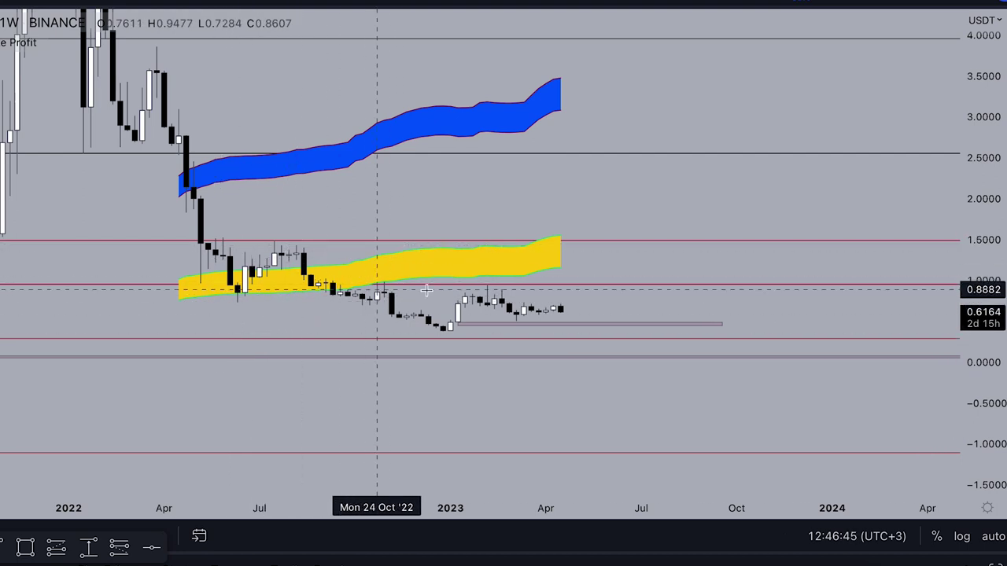
# Measure the price range from the June 2022 low up to the -0.18 Fibonacci level, and cancel the measurement.
pyautogui.moveTo(1000, 363); pyautogui.dragTo(999, 169)
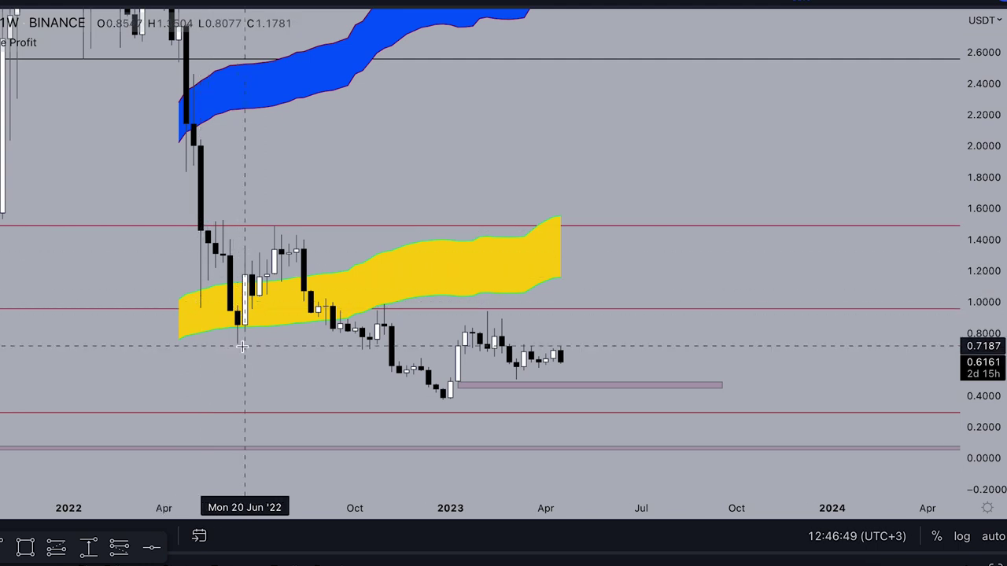
pyautogui.click(93, 550)
pyautogui.click(252, 343)
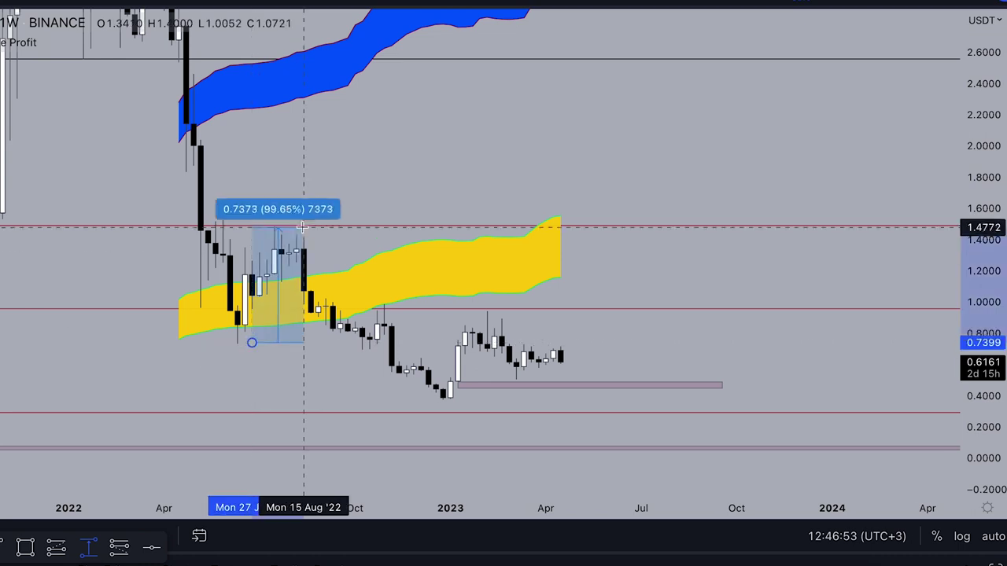
pyautogui.press('Escape')
# Draw a rising freehand stroke from about 1.1 in October 2023 to about 1.57 in January 2024, and remove it.
pyautogui.scroll(1, 340, 206)
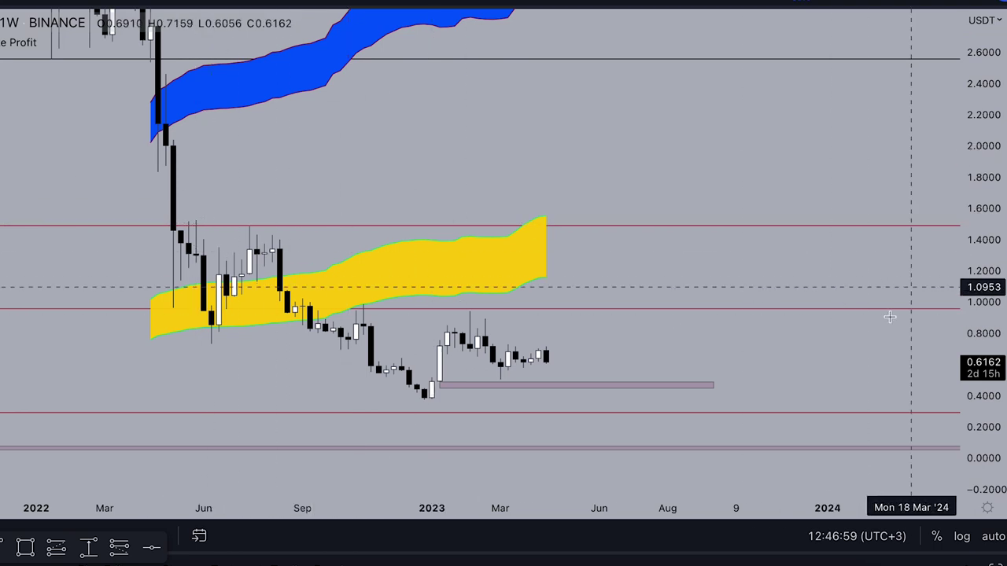
pyautogui.moveTo(982, 321); pyautogui.dragTo(982, 193)
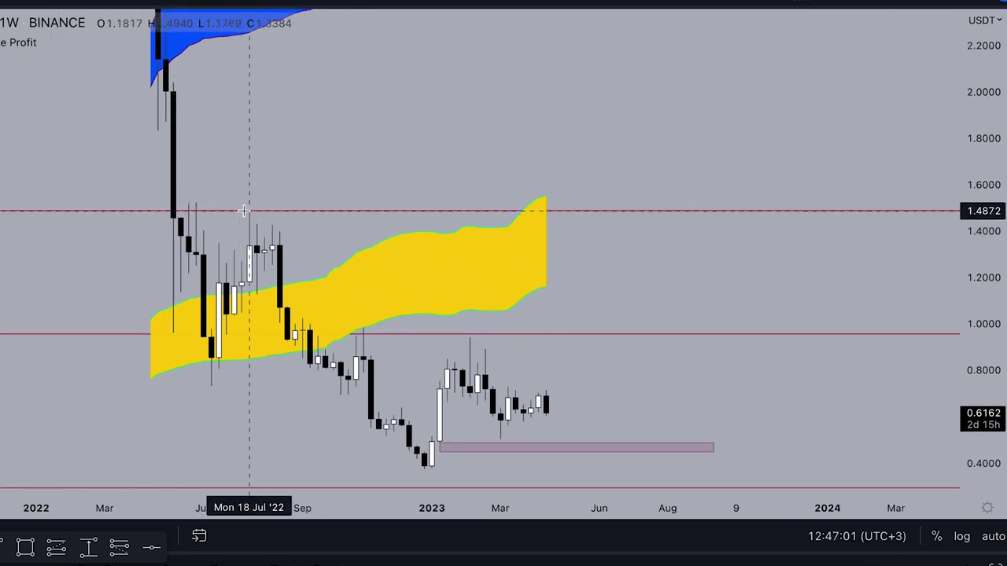
pyautogui.scroll(-1, 347, 367)
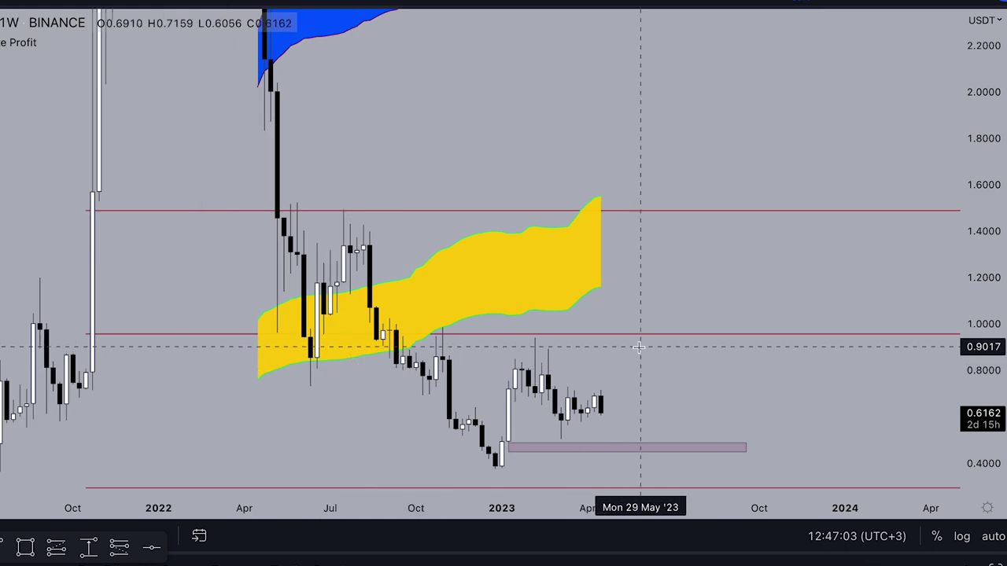
pyautogui.scroll(2, 674, 336)
pyautogui.moveTo(990, 375); pyautogui.dragTo(989, 244)
pyautogui.moveTo(712, 330); pyautogui.dragTo(826, 155)
pyautogui.scroll(2, 818, 157)
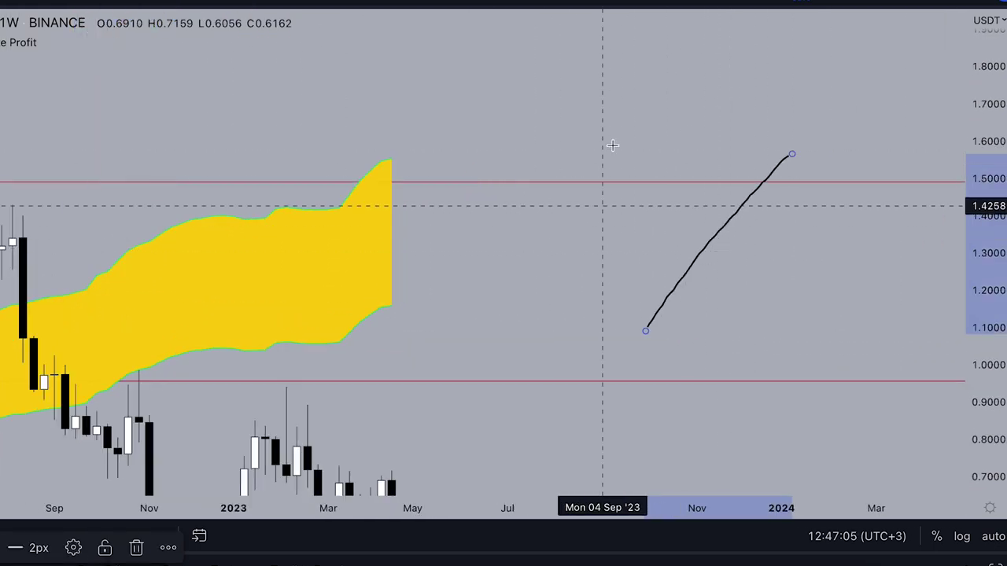
pyautogui.click(636, 2)
# Examine the yellow Take Profit band against the recent candles and the grey zone starting in January 2023.
pyautogui.moveTo(86, 123)
pyautogui.mouseDown()
pyautogui.moveTo(266, 42)
pyautogui.moveTo(464, 3)
pyautogui.mouseUp()
pyautogui.scroll(3, 453, 189)
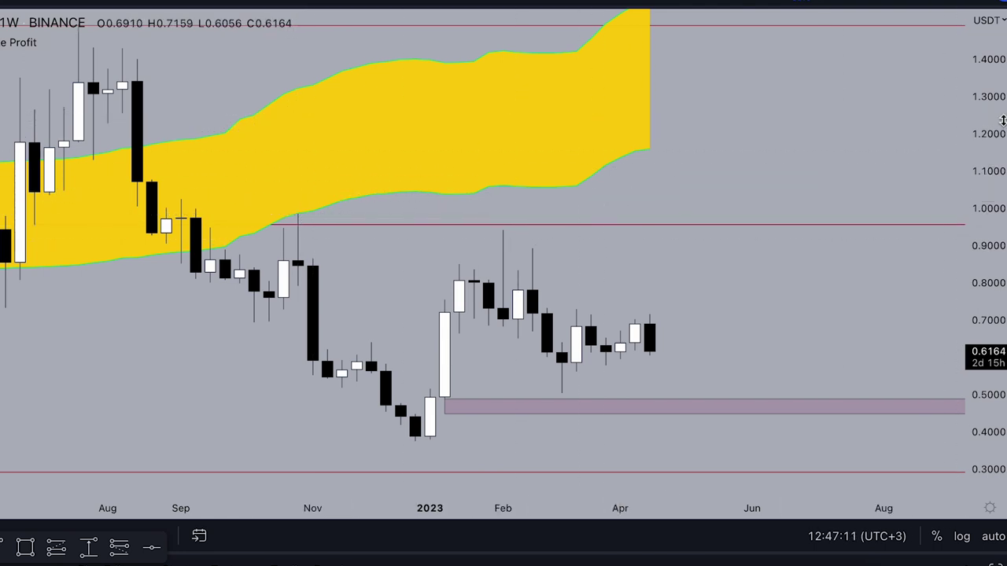
pyautogui.moveTo(1003, 120); pyautogui.dragTo(967, 227)
pyautogui.moveTo(835, 105); pyautogui.dragTo(731, 214)
pyautogui.moveTo(977, 185); pyautogui.dragTo(973, 212)
pyautogui.moveTo(991, 162); pyautogui.dragTo(977, 255)
pyautogui.scroll(-3, 800, 243)
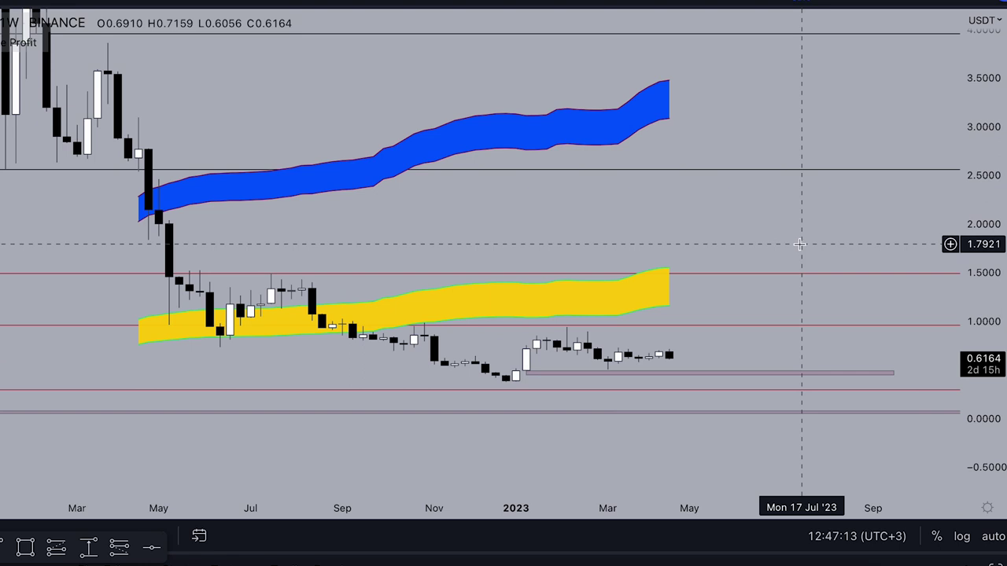
pyautogui.scroll(-2, 799, 245)
pyautogui.scroll(-2, 839, 216)
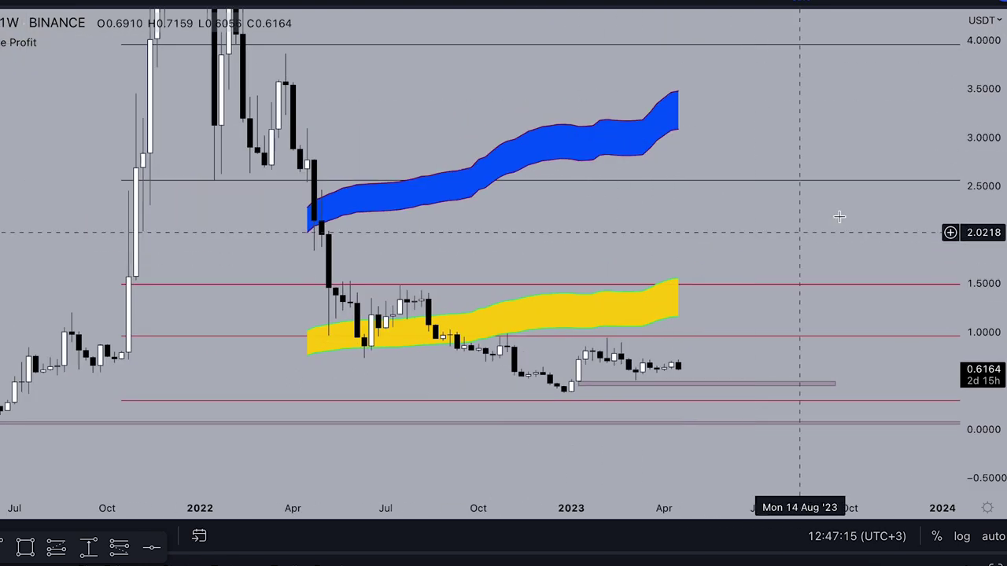
# Examine the blue Take Profit band against the Fibonacci levels from 0 up to 1.
pyautogui.moveTo(1003, 134); pyautogui.dragTo(983, 256)
pyautogui.moveTo(827, 186); pyautogui.dragTo(729, 241)
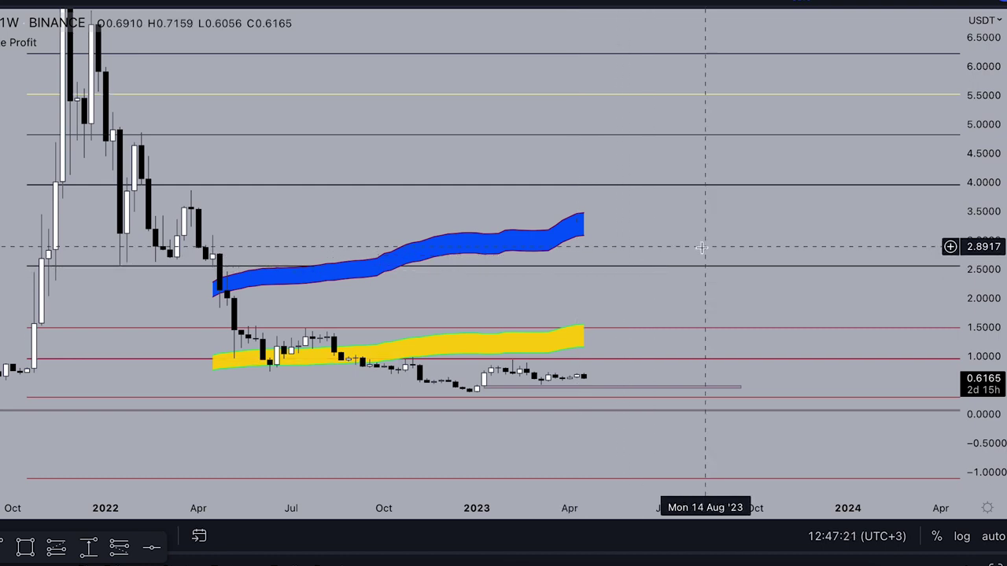
pyautogui.scroll(1, 792, 229)
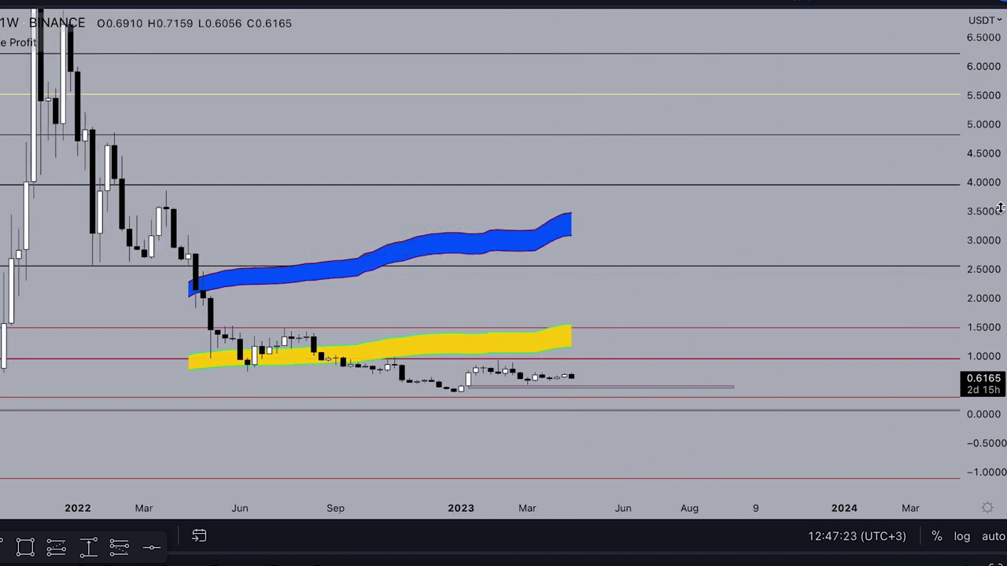
pyautogui.moveTo(1001, 208); pyautogui.dragTo(999, 319)
pyautogui.moveTo(736, 248); pyautogui.dragTo(611, 258)
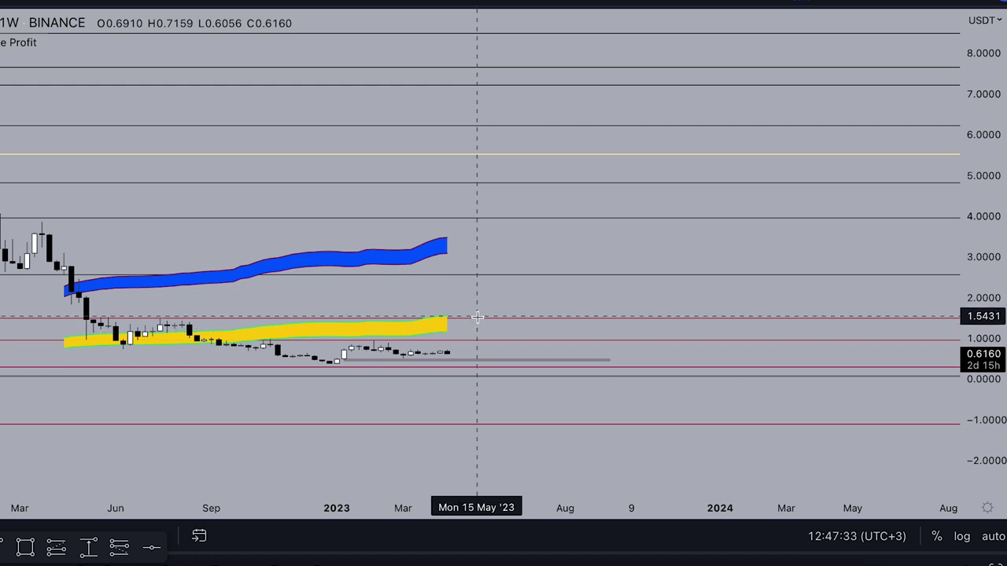
pyautogui.scroll(-3, 477, 317)
pyautogui.moveTo(641, 281); pyautogui.dragTo(446, 254)
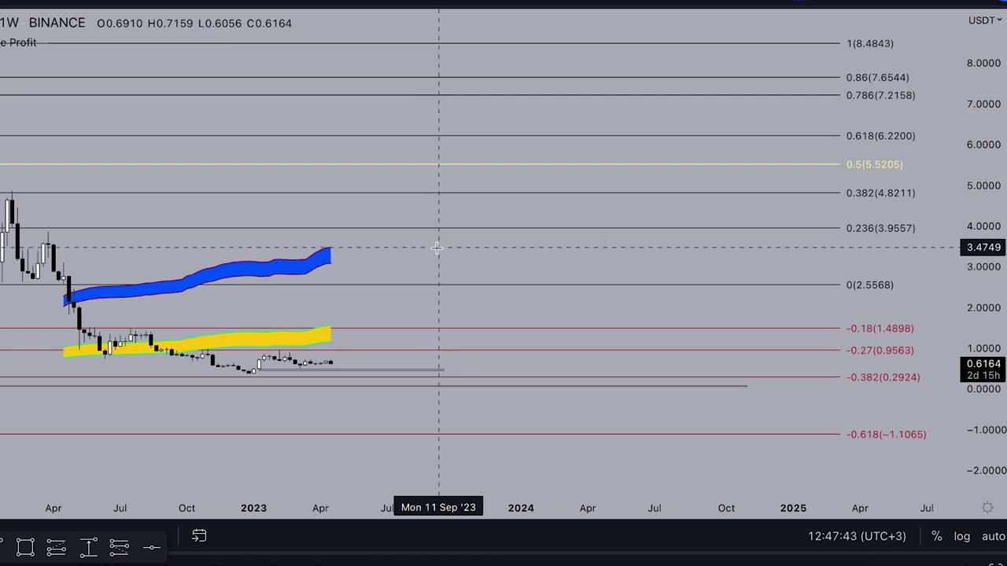
# Mark the latest candle's drop to the grey zone and the early 2022 decline with short freehand strokes, and delete them.
pyautogui.click(336, 370)
pyautogui.scroll(-3, 336, 371)
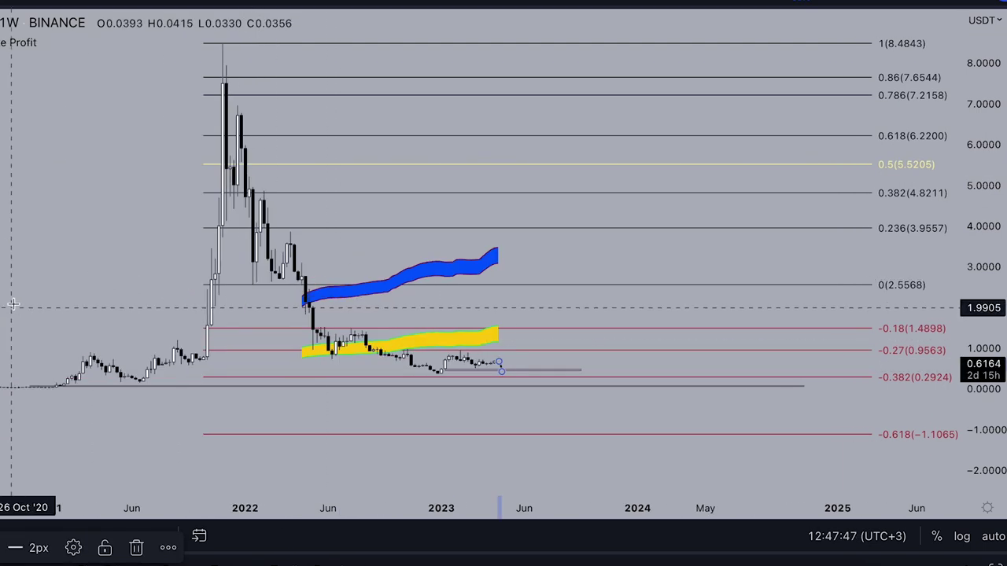
pyautogui.moveTo(225, 282); pyautogui.dragTo(242, 338)
pyautogui.press('Delete')
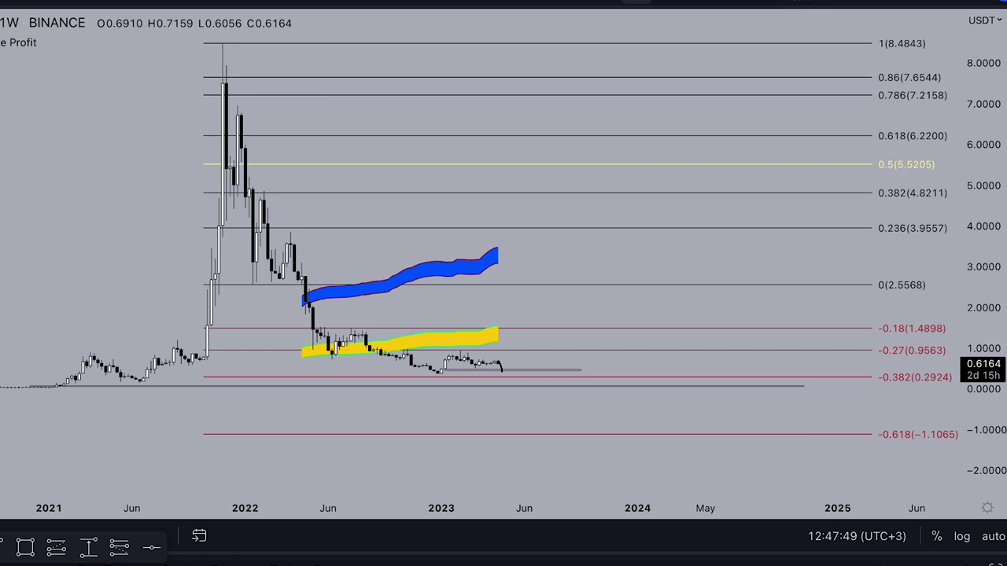
# Measure the price range from the current price up to the blue Take Profit band, and cancel the measurement.
pyautogui.click(89, 548)
pyautogui.click(524, 364)
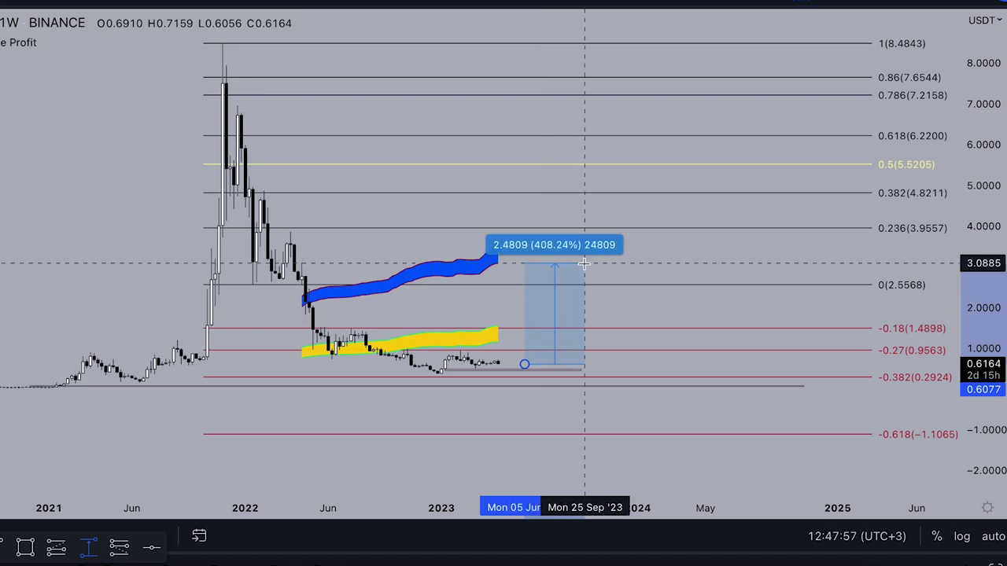
pyautogui.press('Escape')
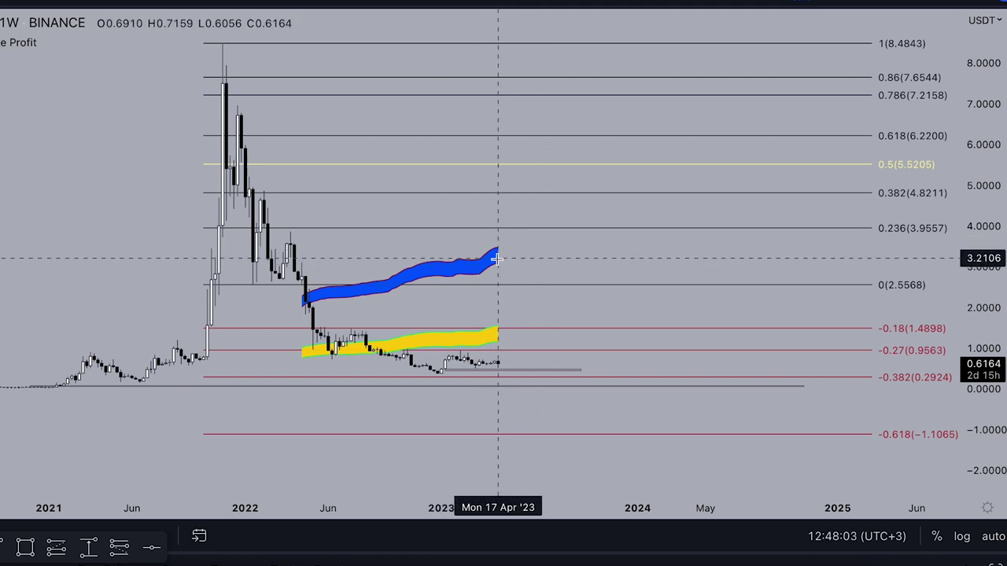
# Sketch a freehand path from the latest candle to about 7.3 and a loop around the 0 Fibonacci level, removing each.
pyautogui.moveTo(499, 363)
pyautogui.mouseDown()
pyautogui.moveTo(550, 228)
pyautogui.moveTo(570, 91)
pyautogui.mouseUp()
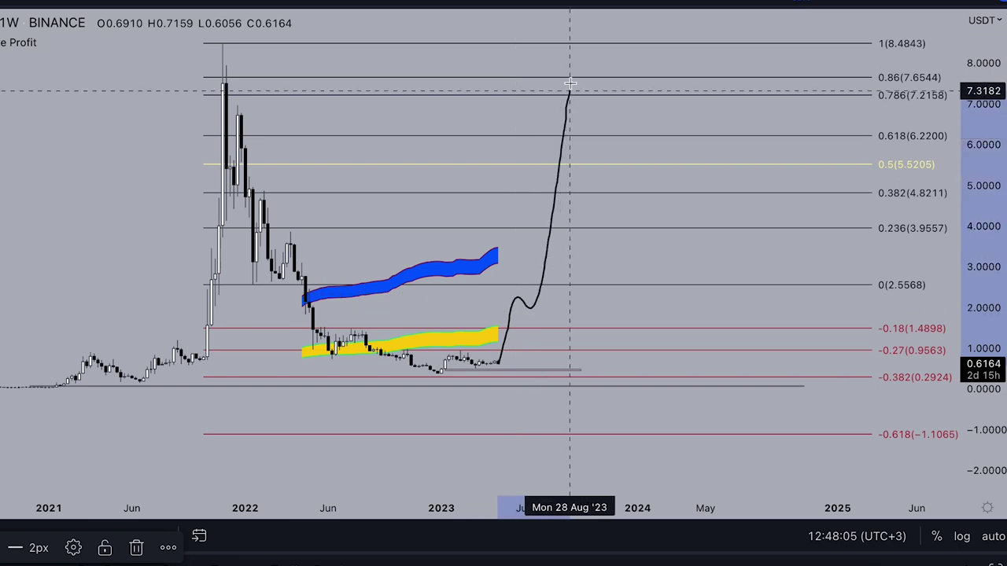
pyautogui.click(604, 5)
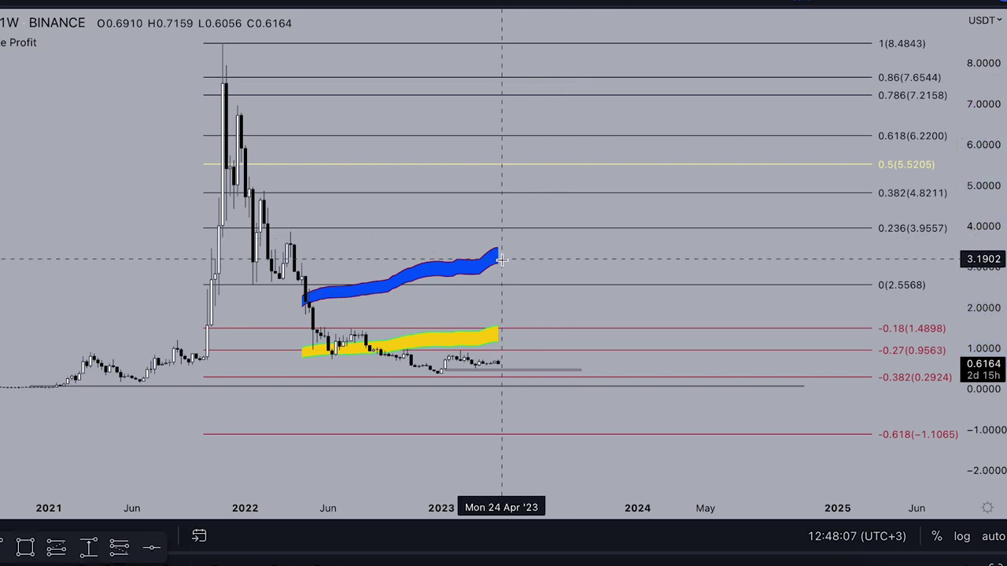
pyautogui.scroll(3, 513, 264)
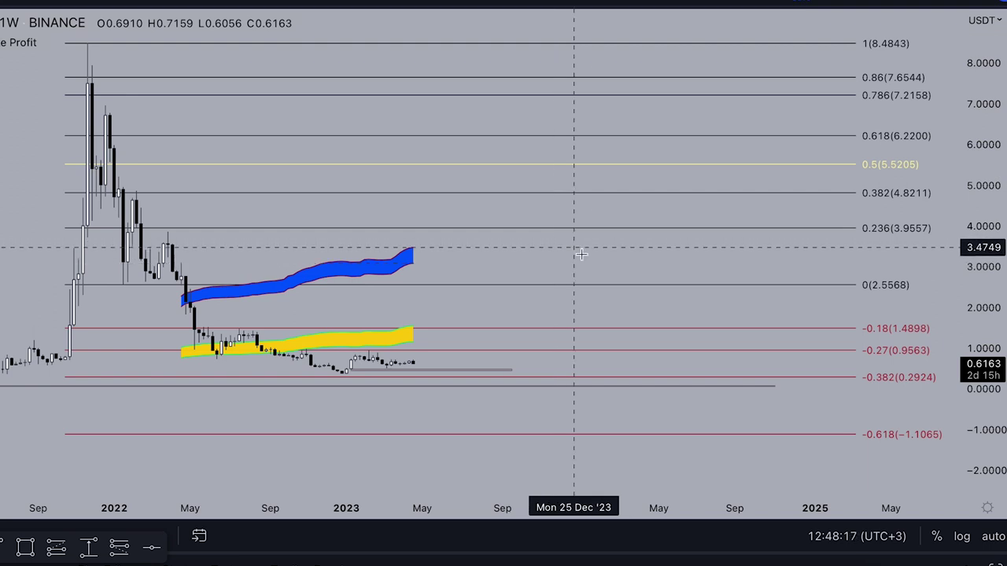
pyautogui.moveTo(884, 271); pyautogui.dragTo(877, 309)
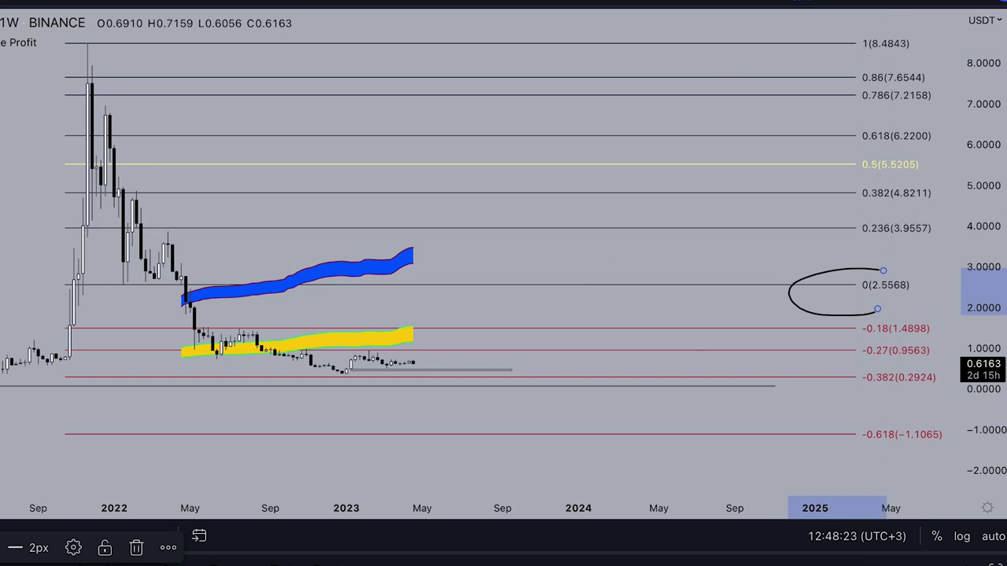
pyautogui.press('Delete')
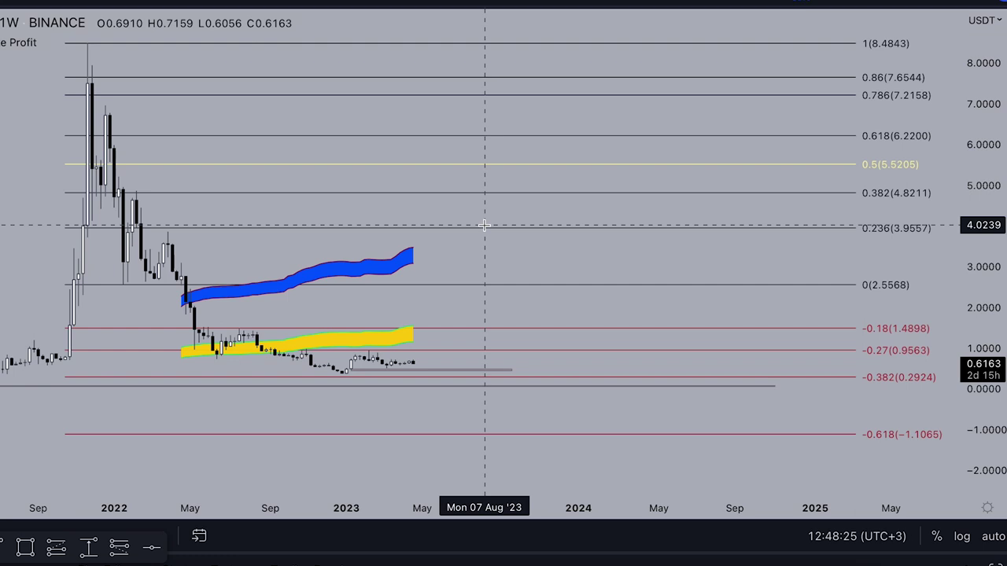
# Examine the whole weekly price history since 2021 against the full Fibonacci range from -0.618 to 1.
pyautogui.moveTo(77, 37)
pyautogui.mouseDown()
pyautogui.moveTo(573, 296)
pyautogui.moveTo(716, 393)
pyautogui.mouseUp()
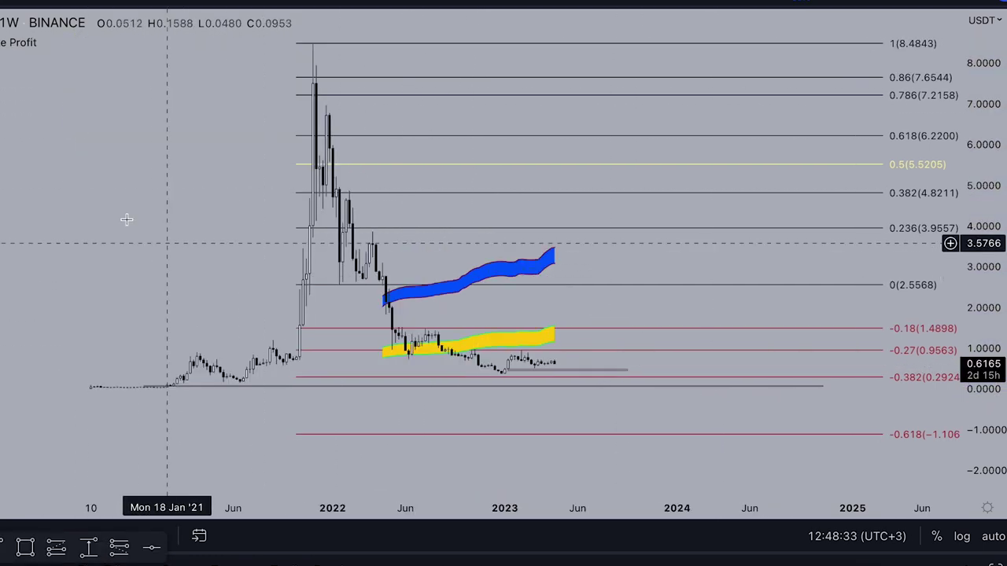
pyautogui.moveTo(126, 220); pyautogui.dragTo(83, 238)
pyautogui.moveTo(991, 197); pyautogui.dragTo(991, 222)
pyautogui.moveTo(917, 180); pyautogui.dragTo(855, 180)
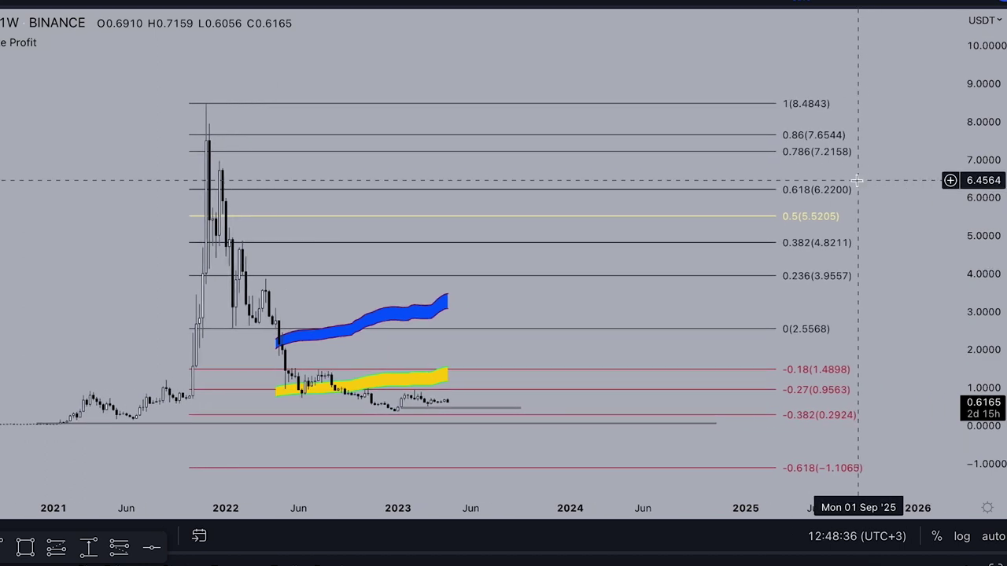